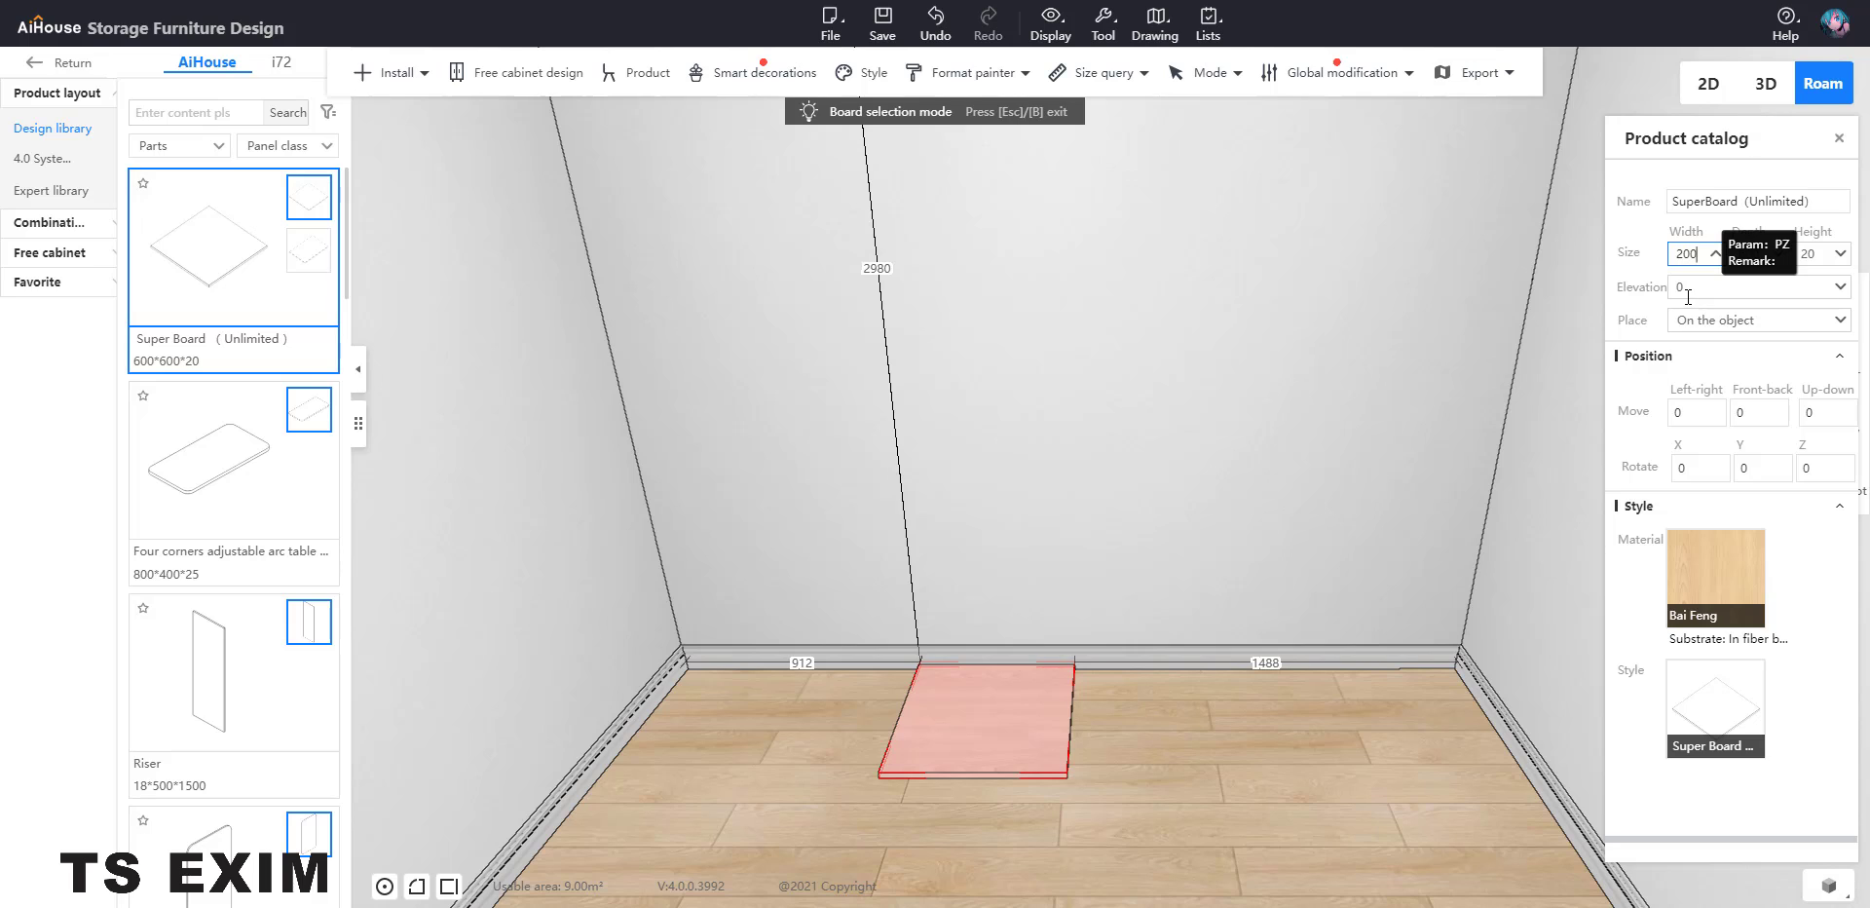
Set the board's width to 2000 and open it for panel point editing
type("0")
key("Return")
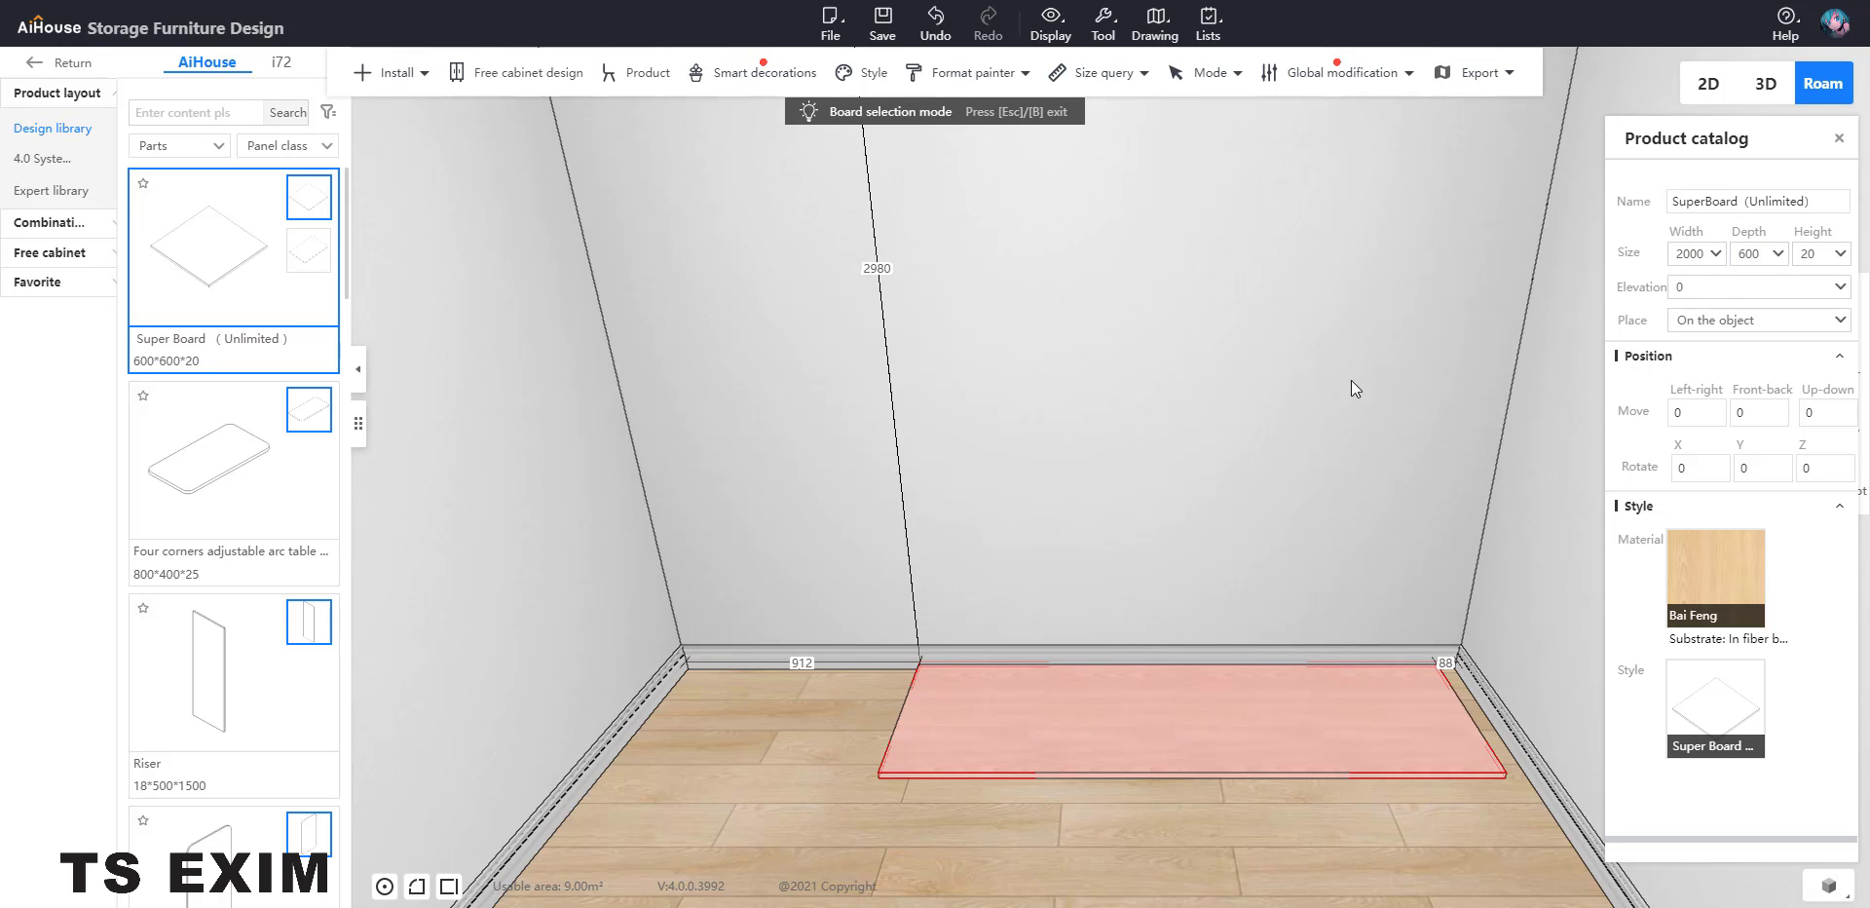
right_click(1110, 686)
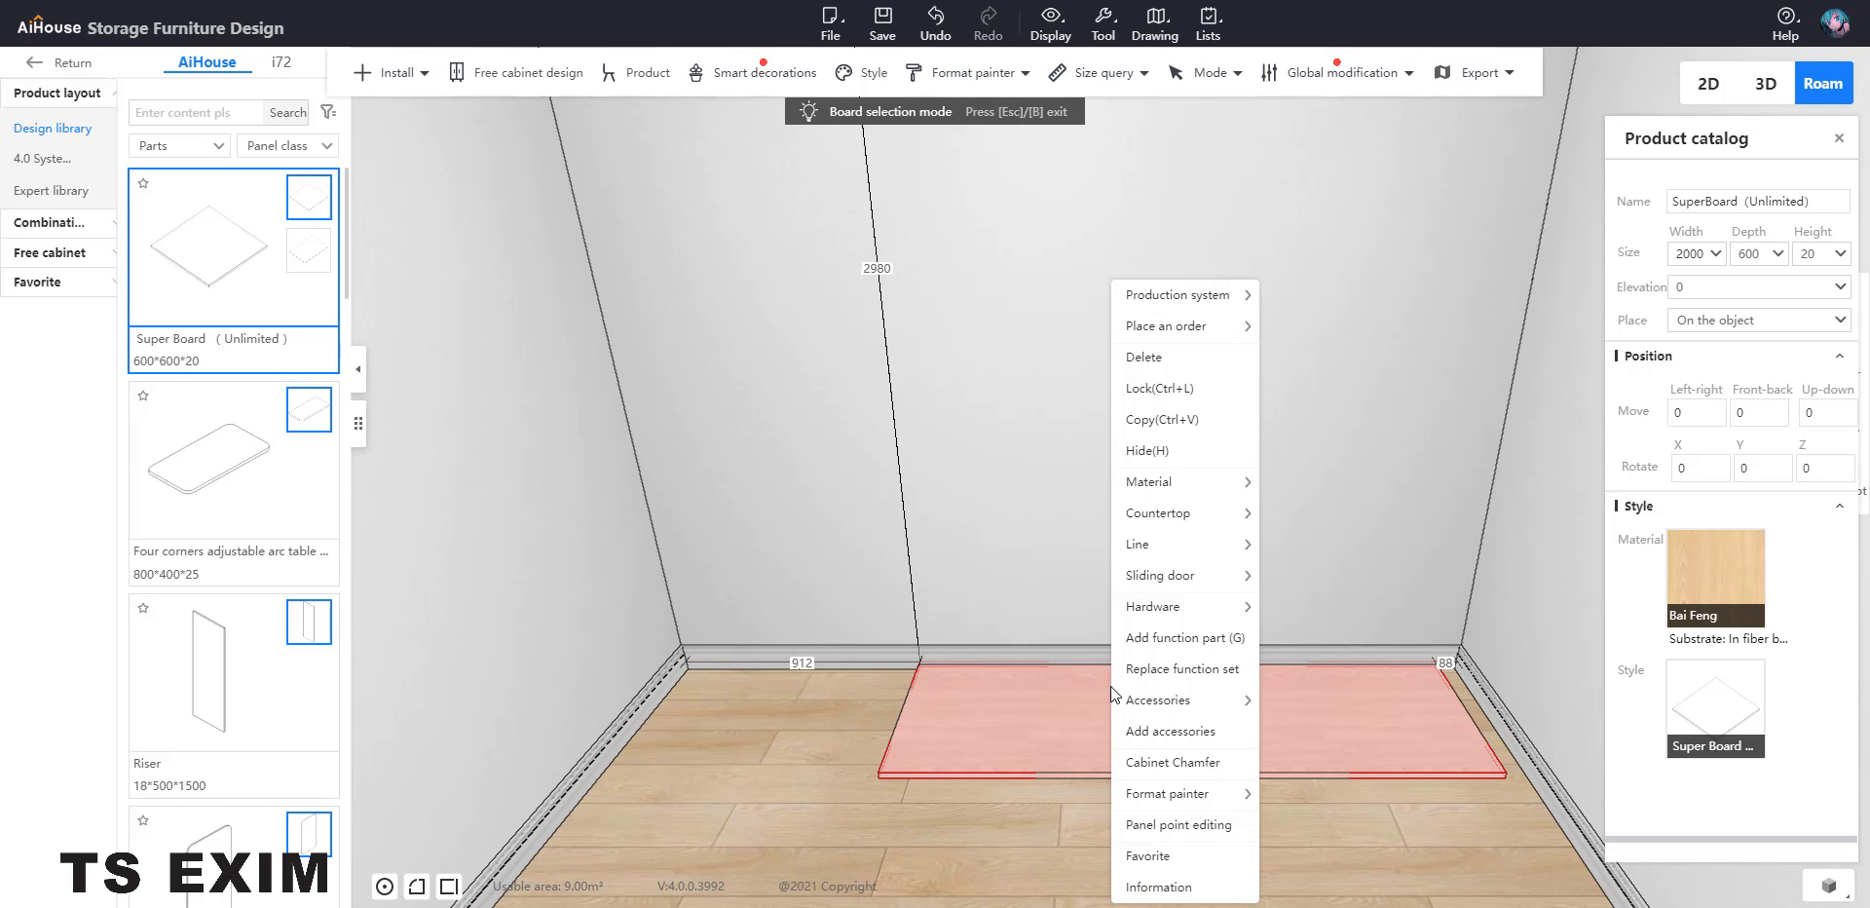
left_click(1237, 827)
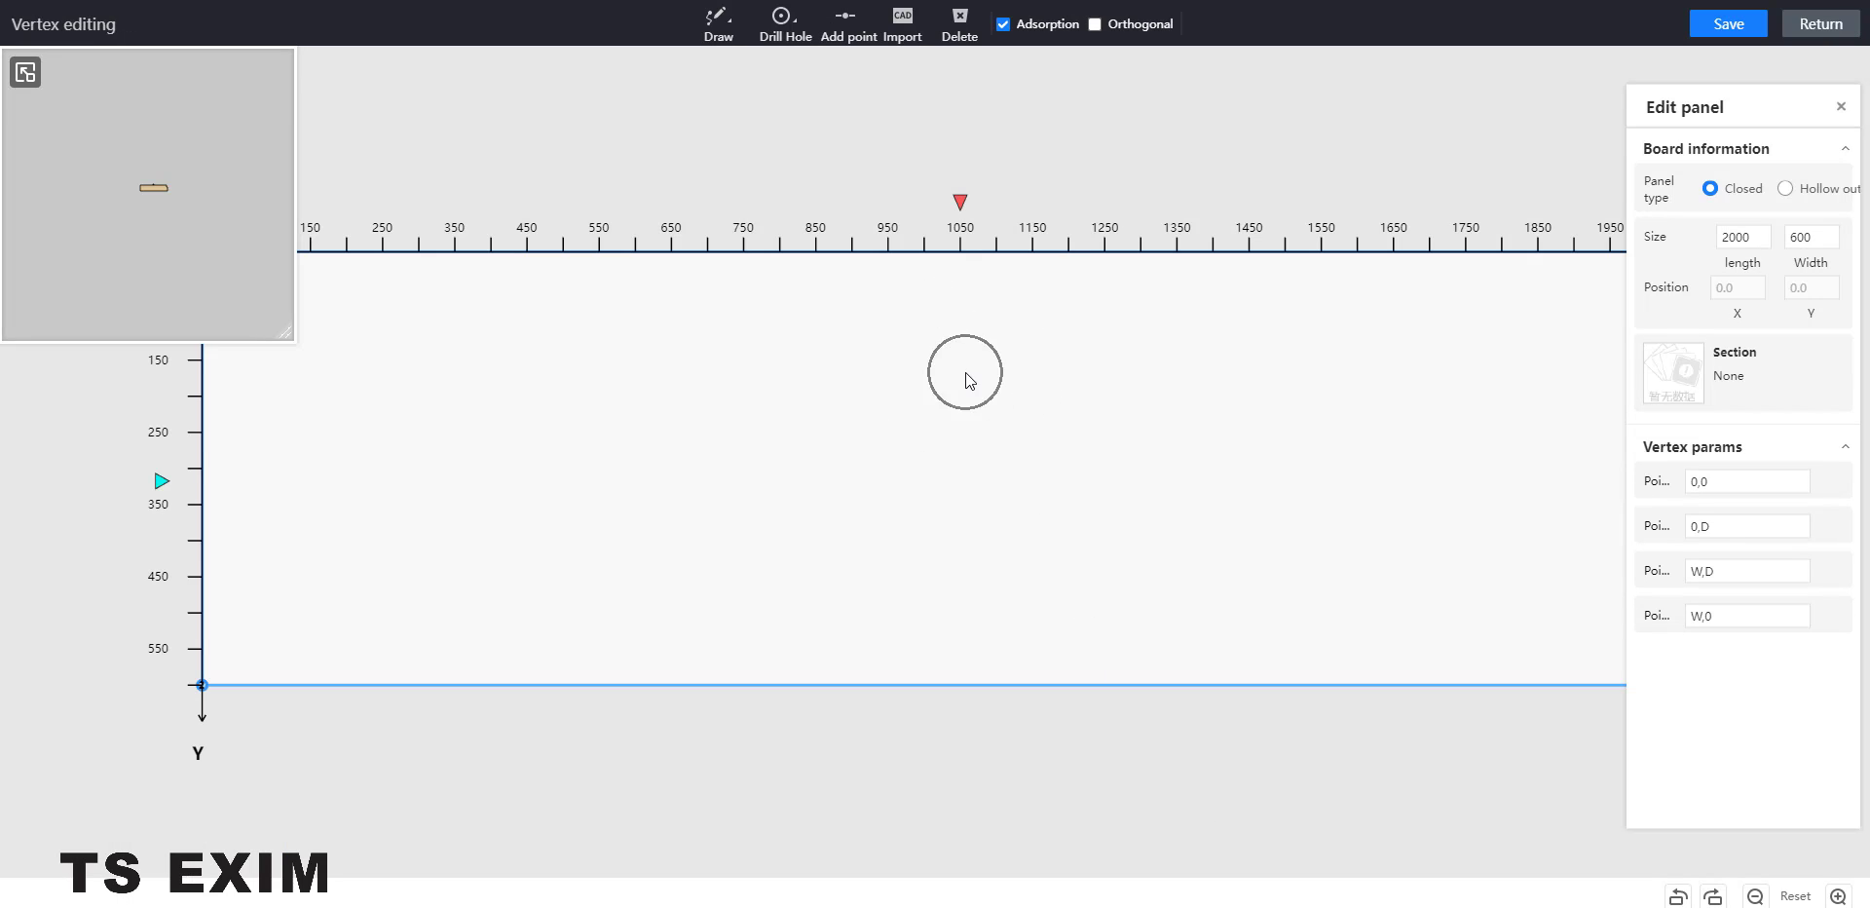
Delete the existing outline and draw a closed L-shaped one through (0,600), (50,600), (50,350), (2000,350), (2000,300) and (0,300)
left_click(861, 411)
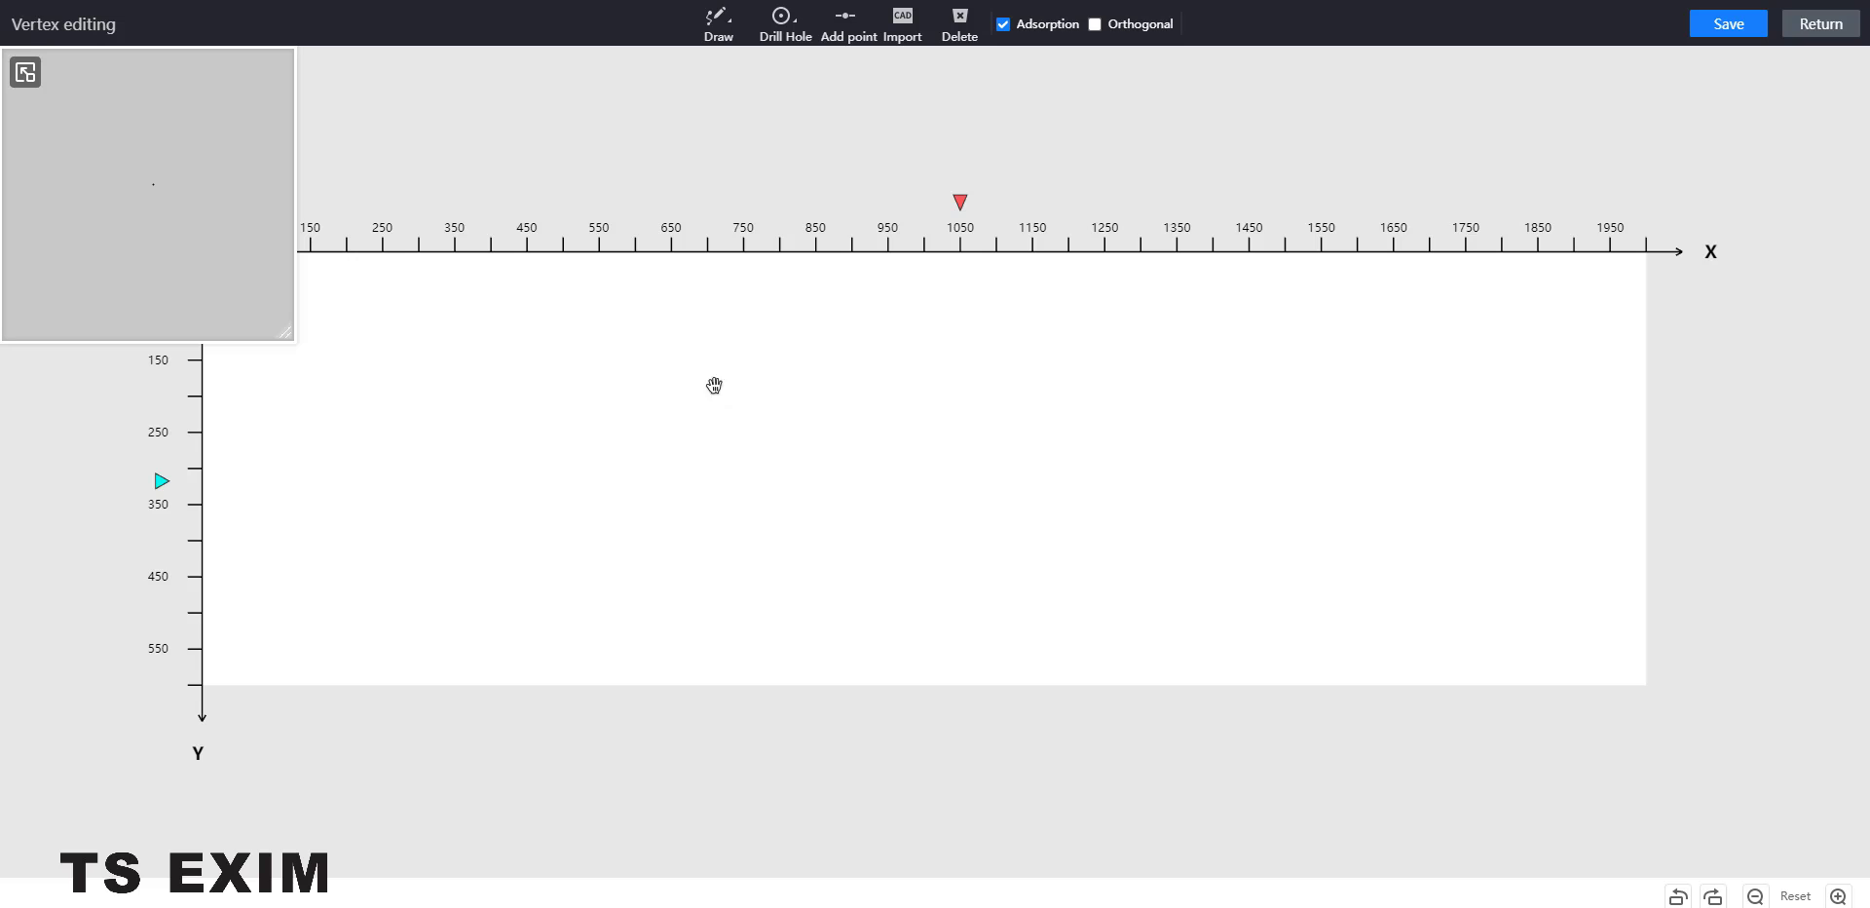
left_click_drag(714, 386, 814, 439)
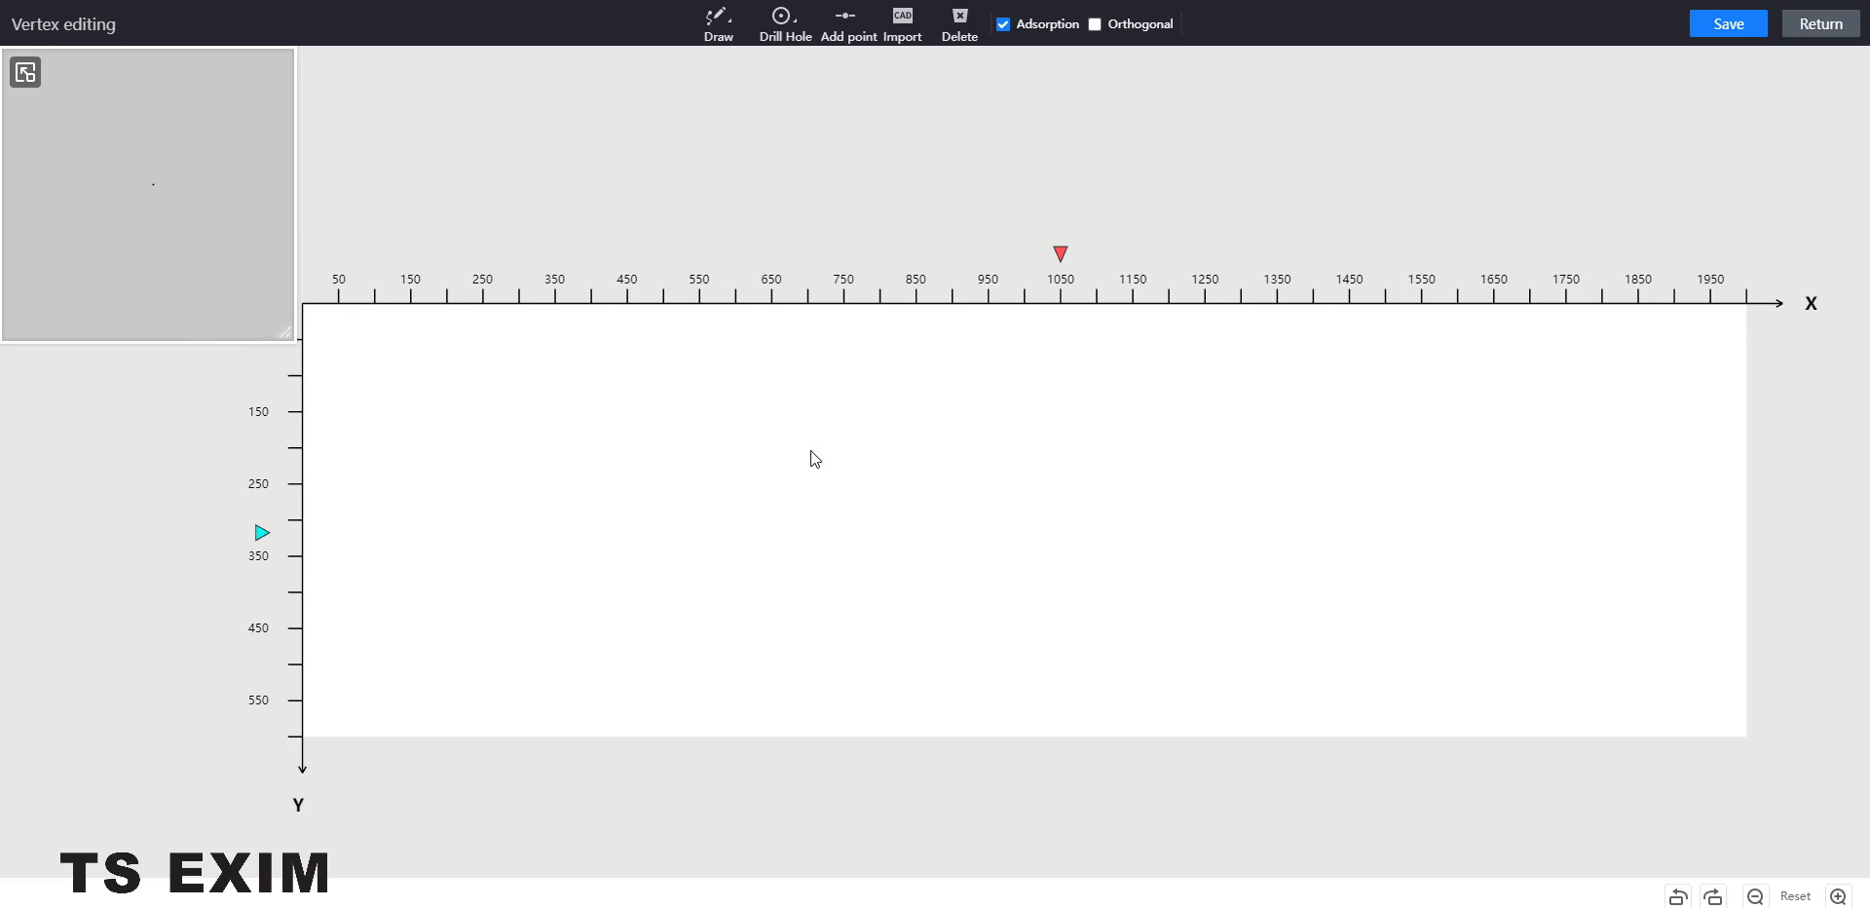
mouse_move(716, 20)
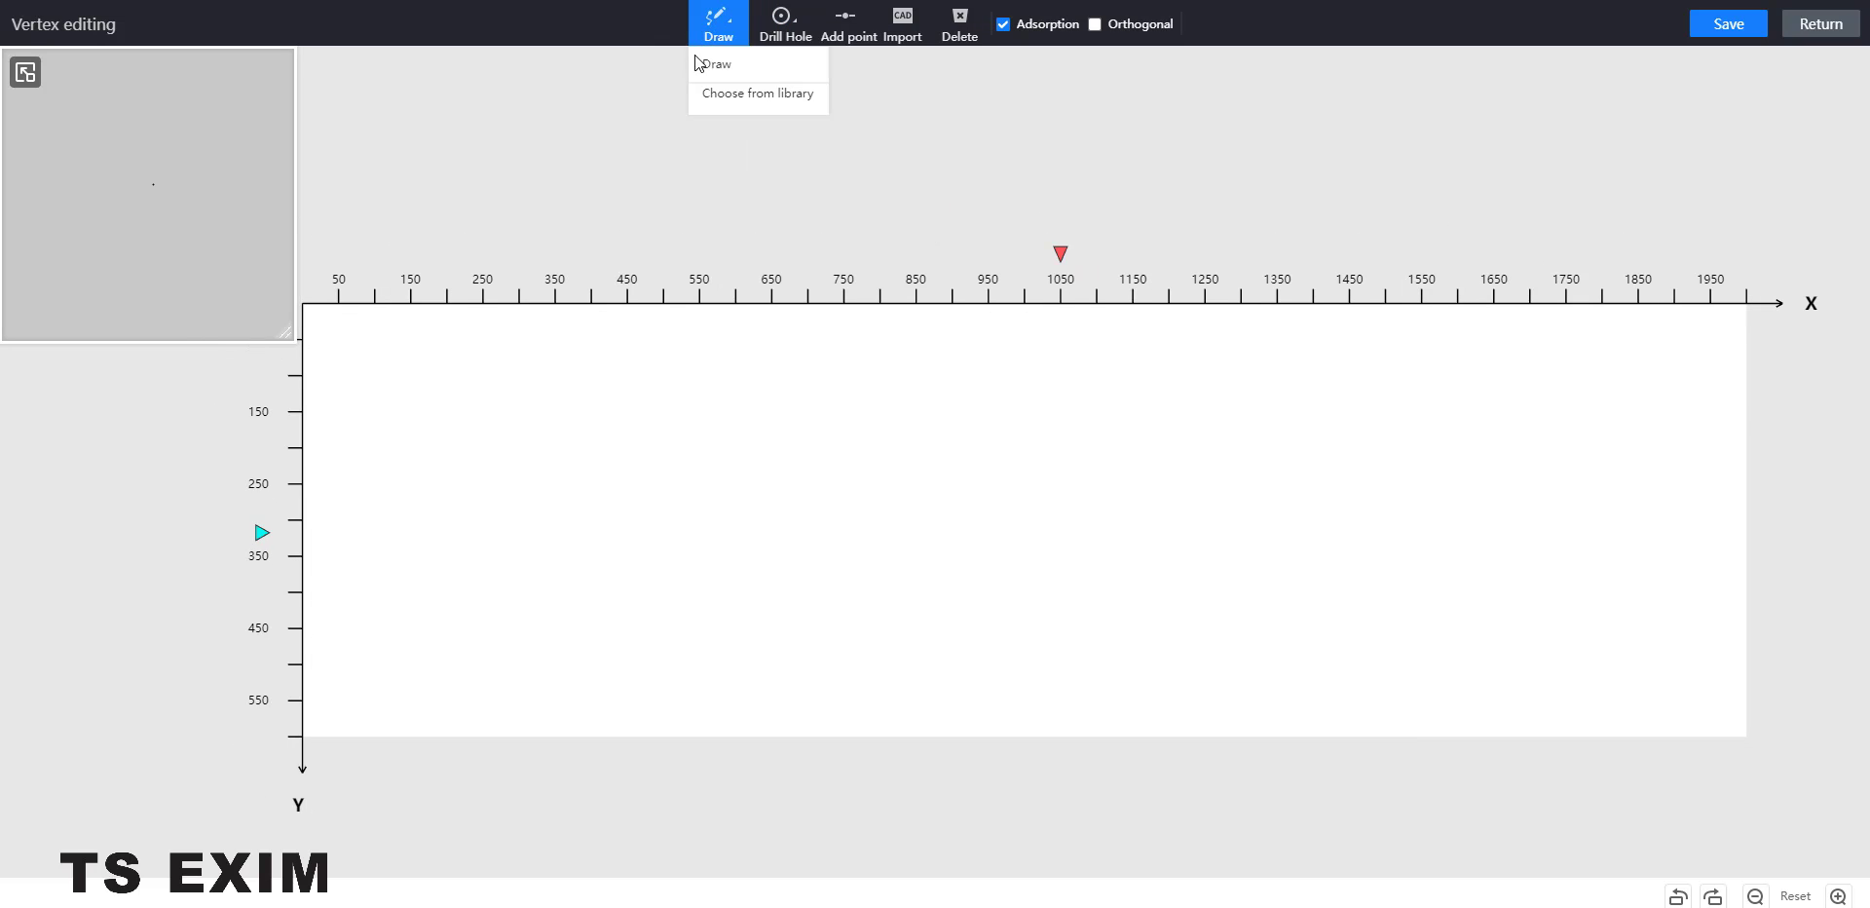
left_click(751, 66)
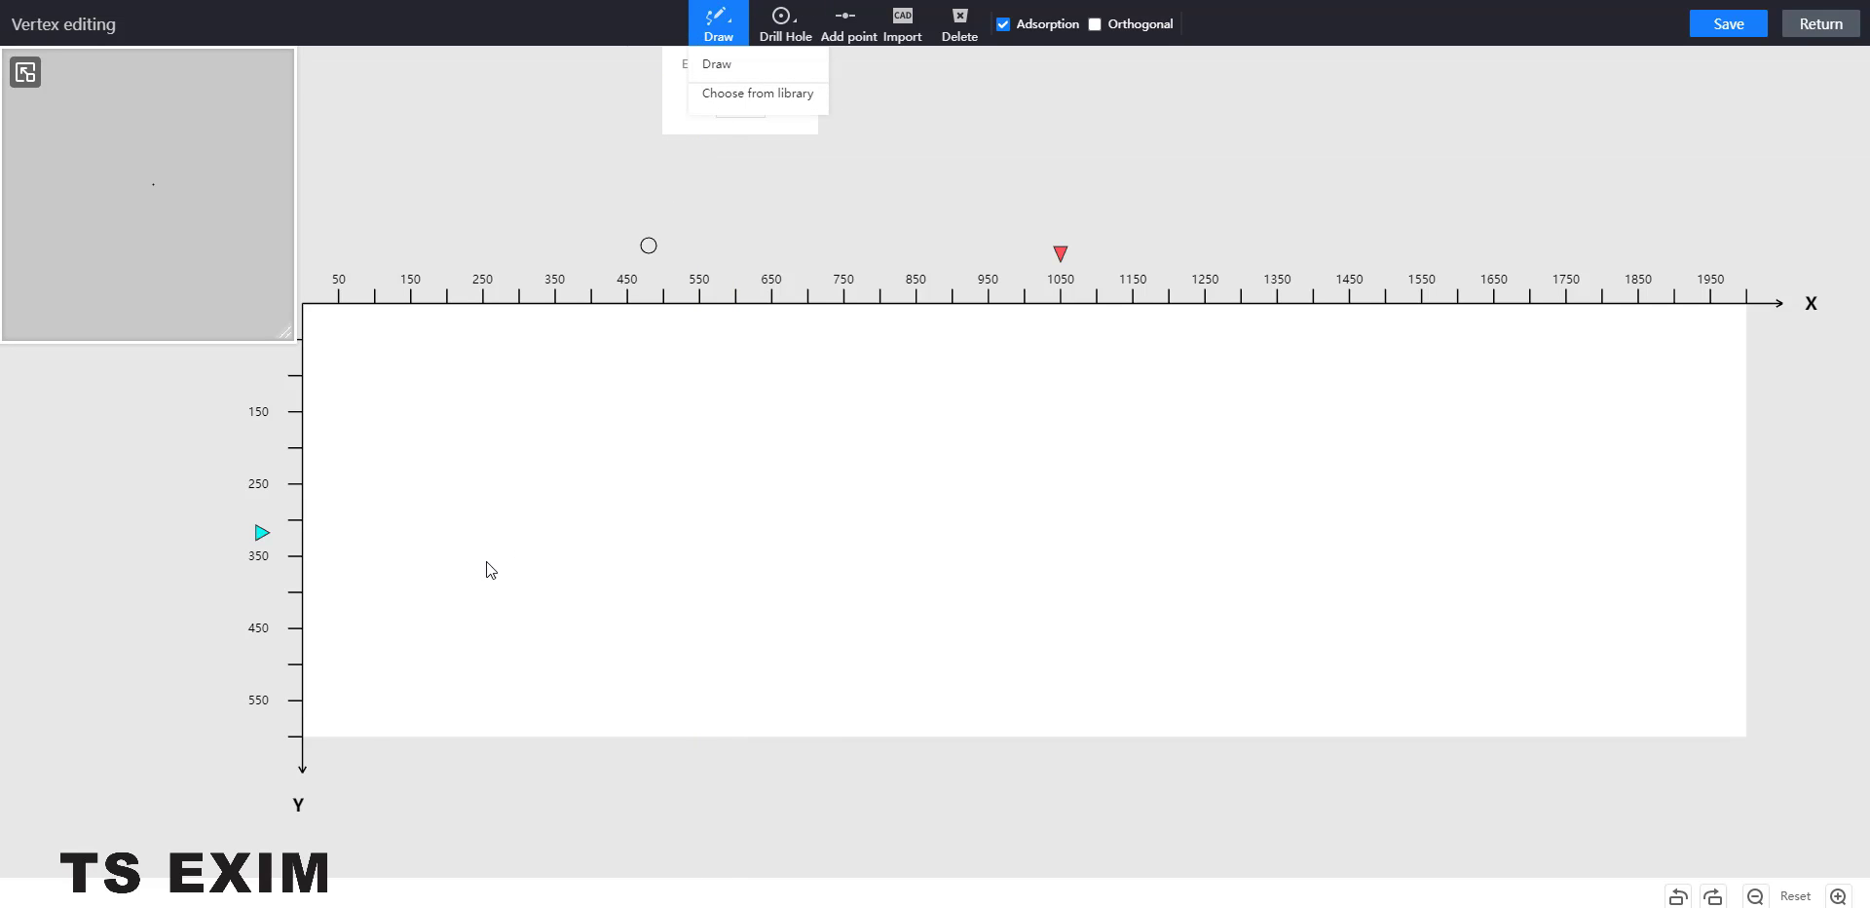
left_click(337, 737)
type("5")
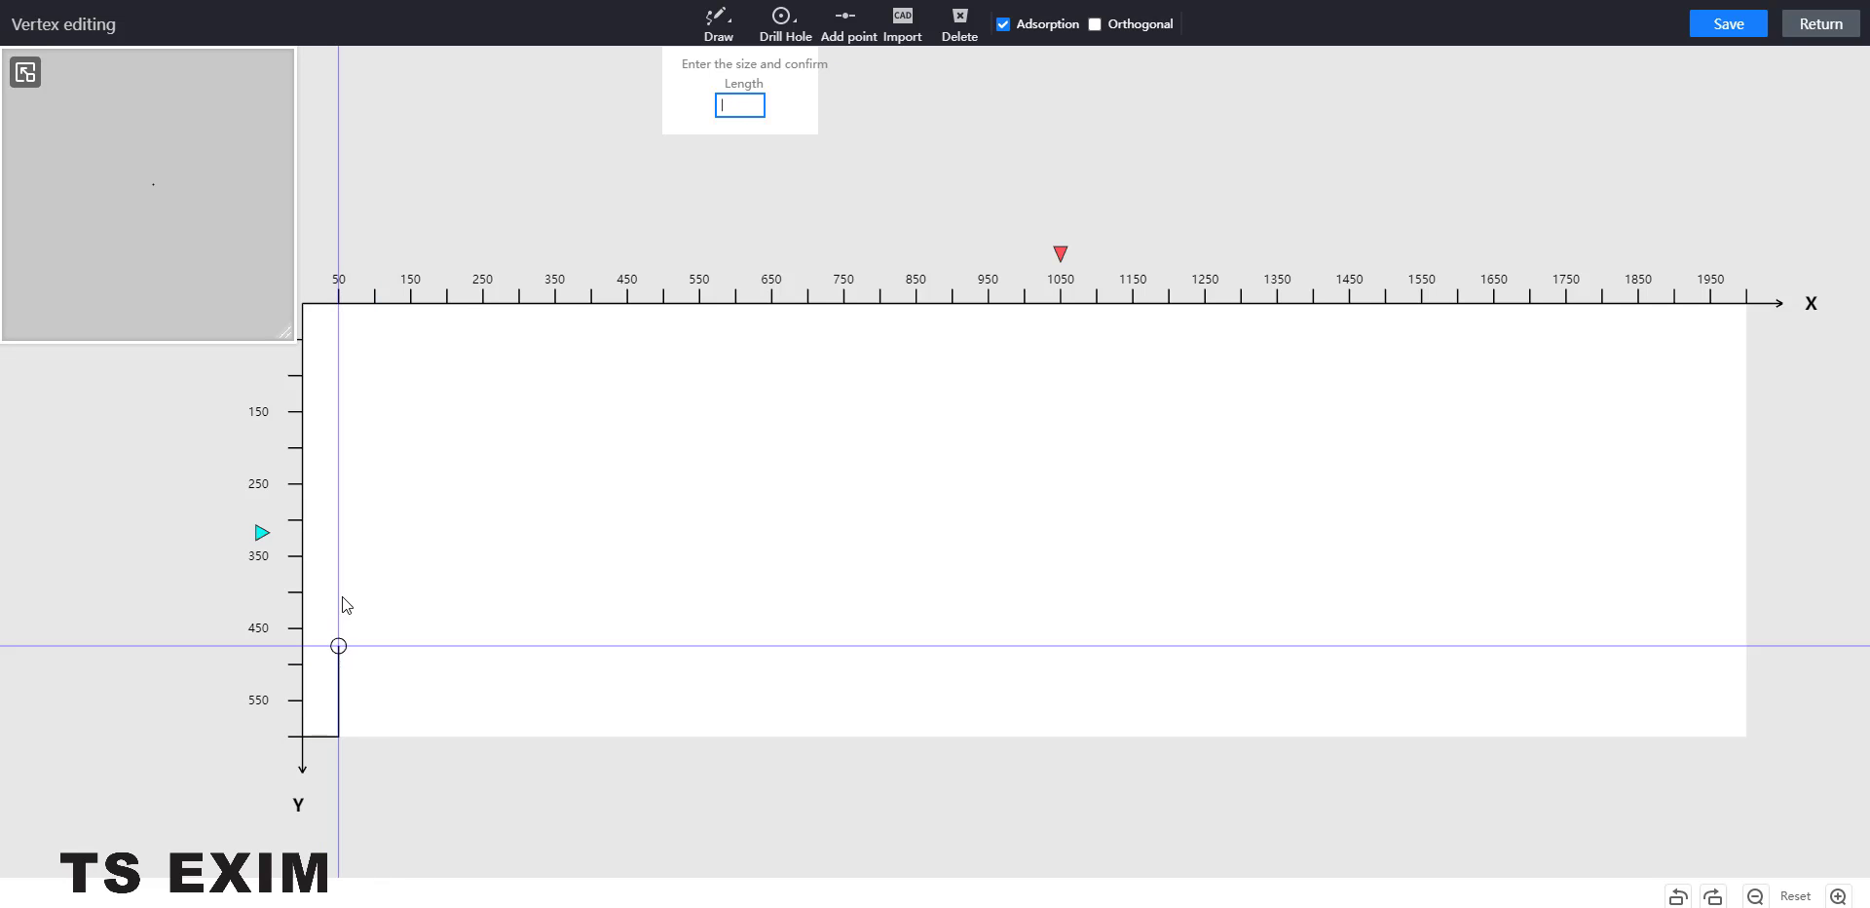
left_click(338, 555)
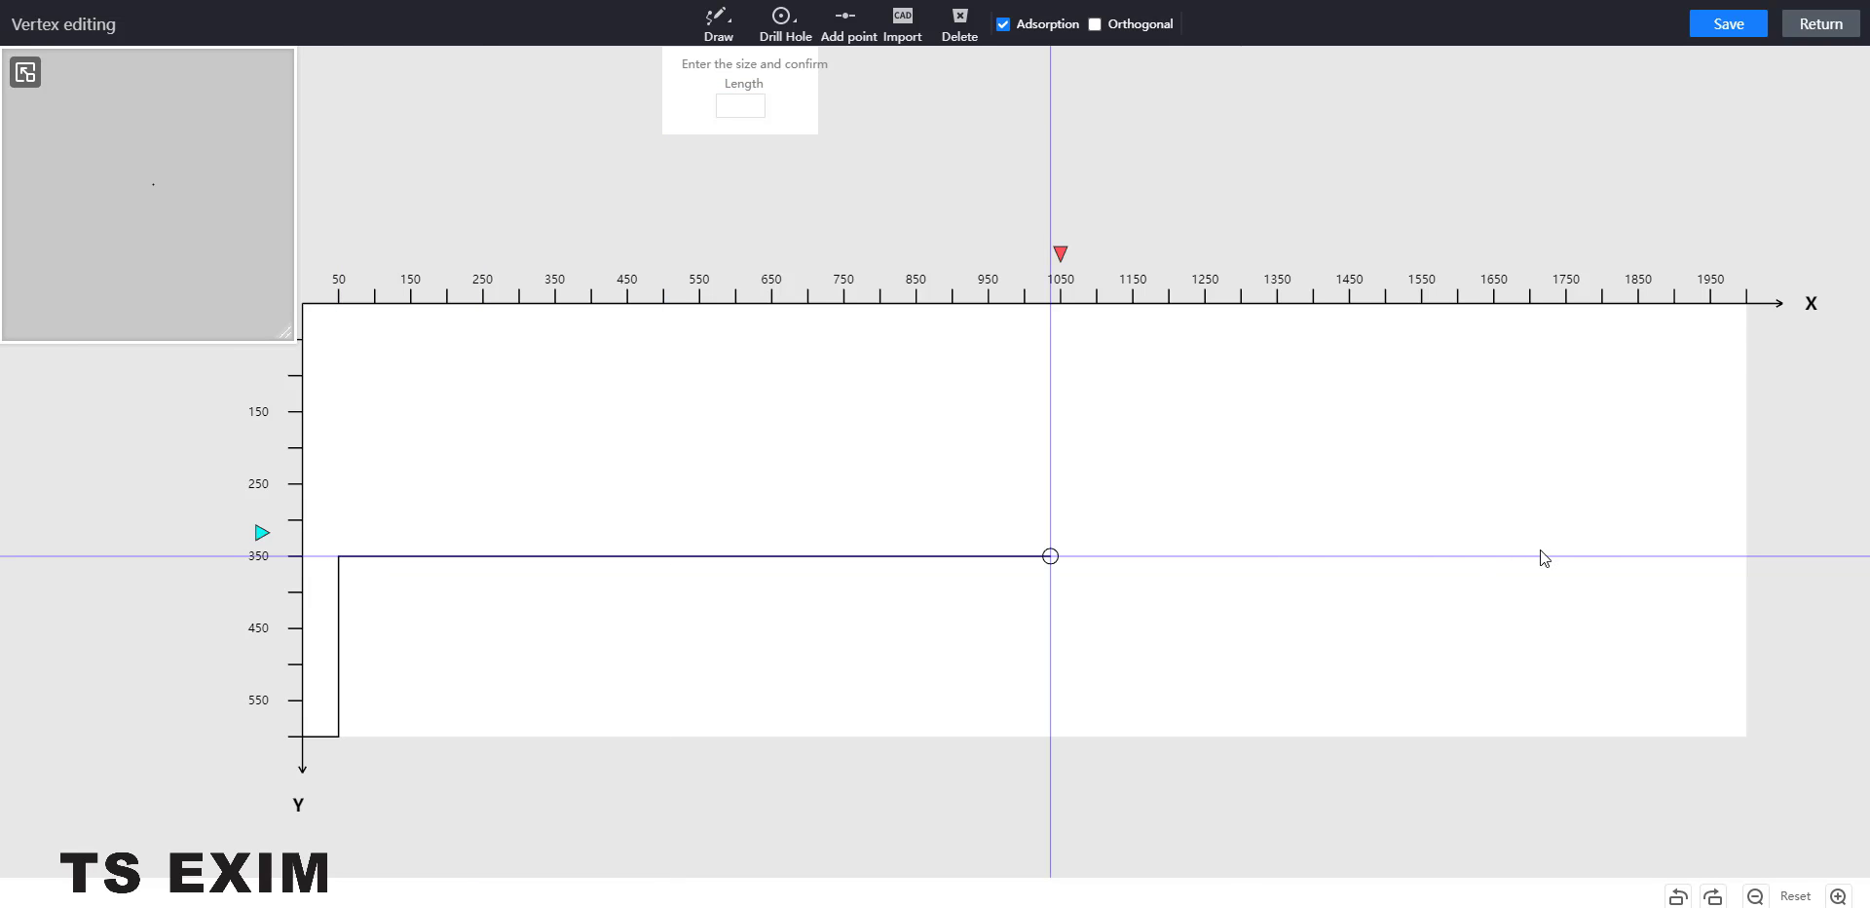
left_click(1746, 555)
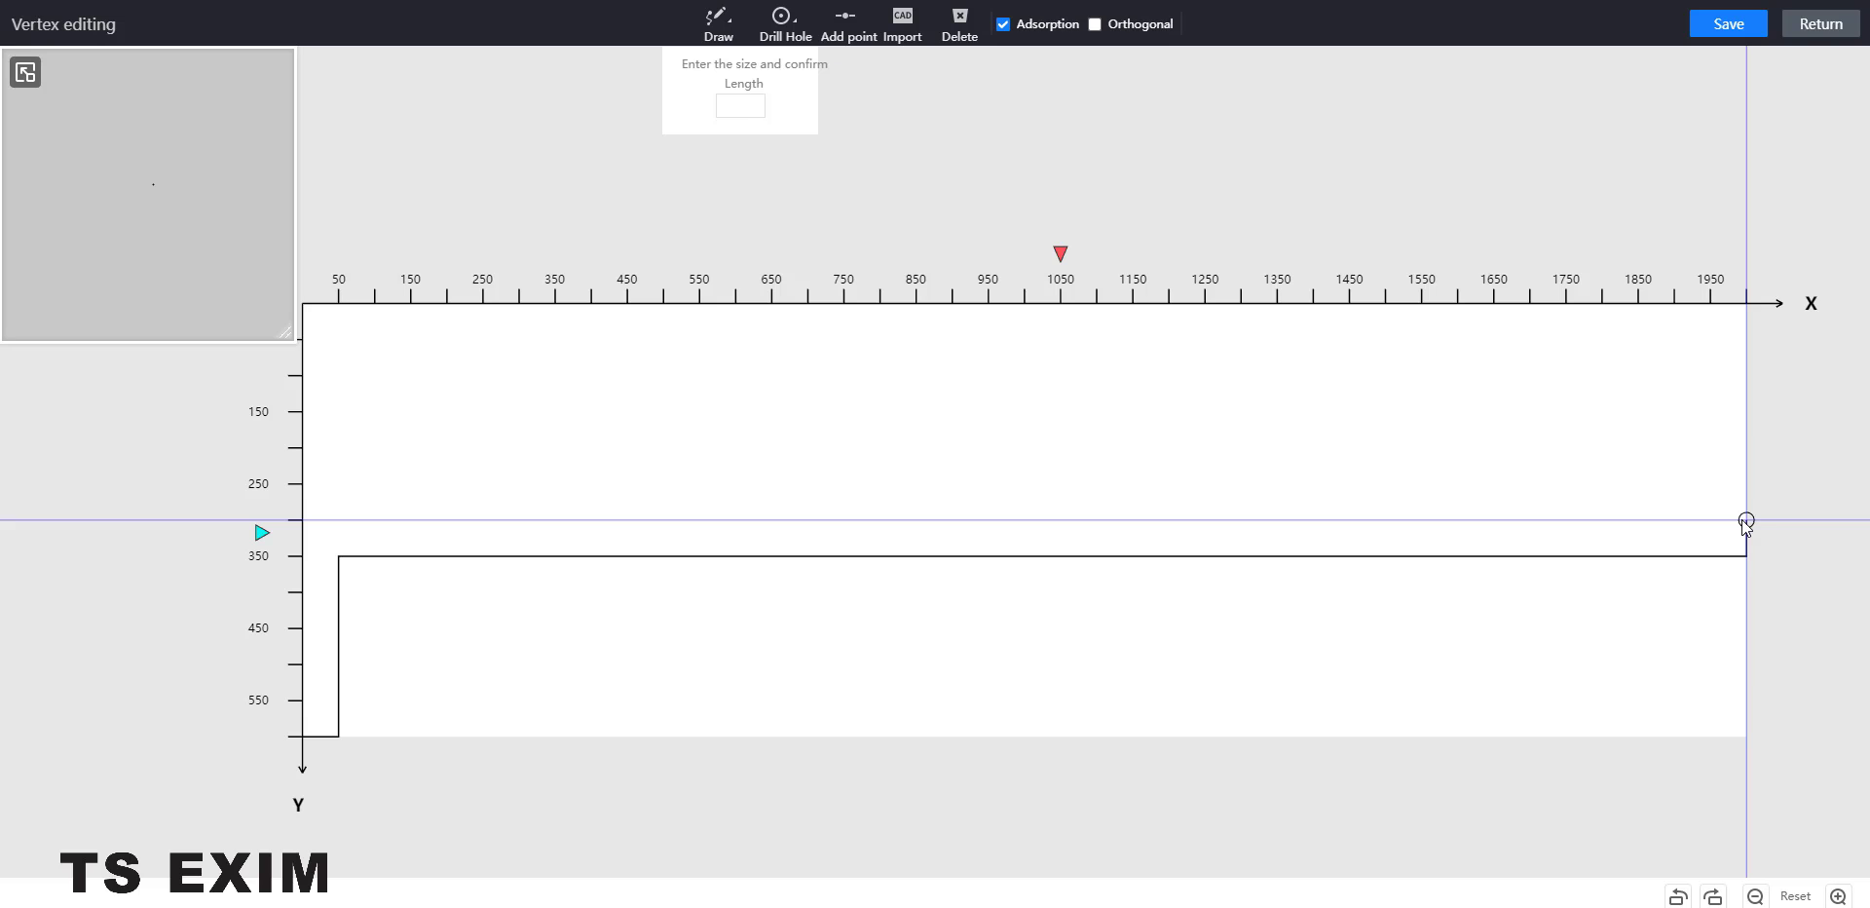
left_click(1746, 521)
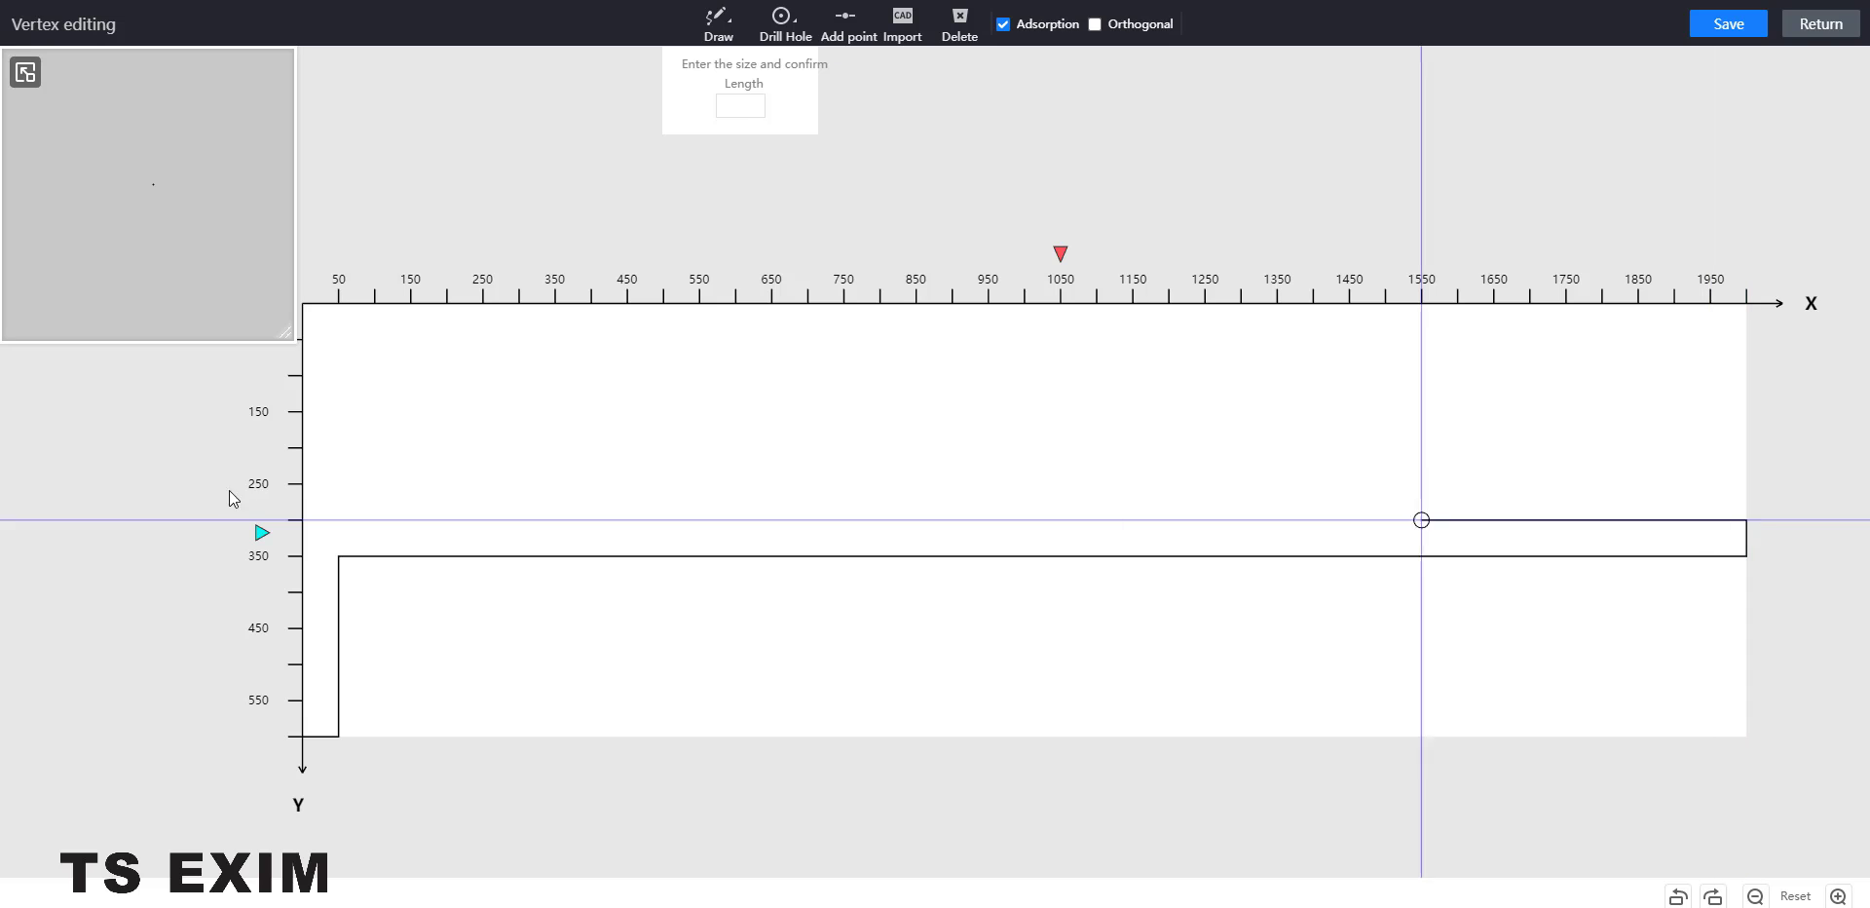
left_click(302, 521)
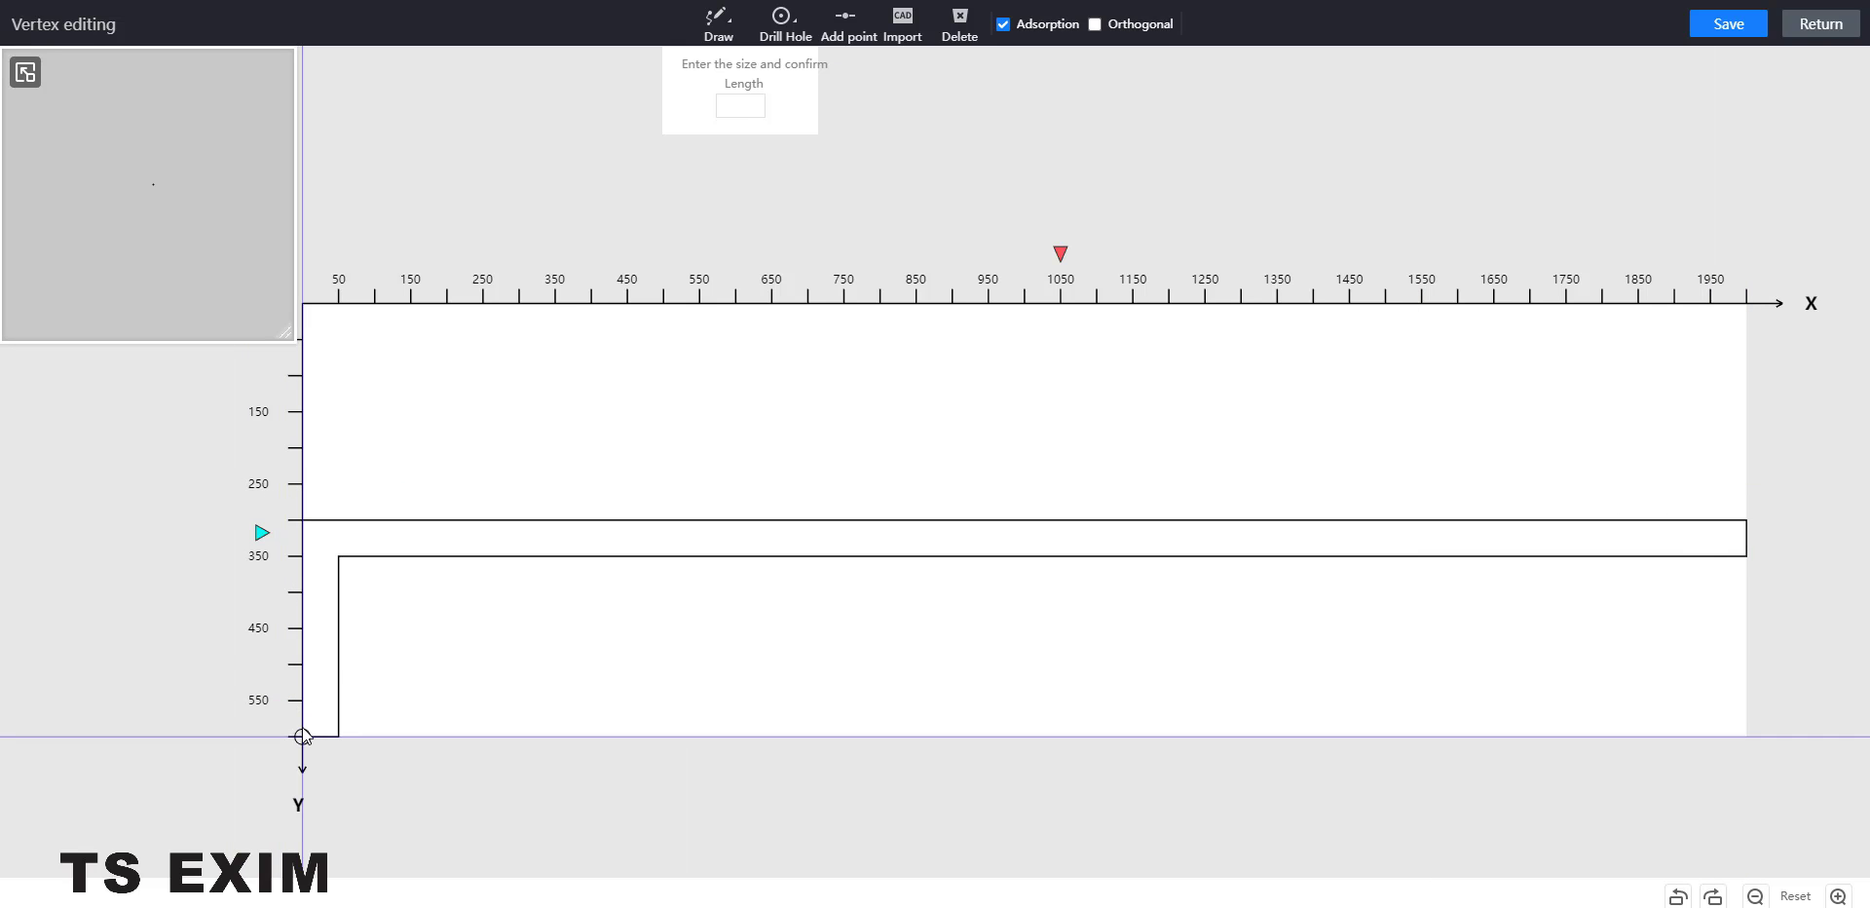
left_click(302, 737)
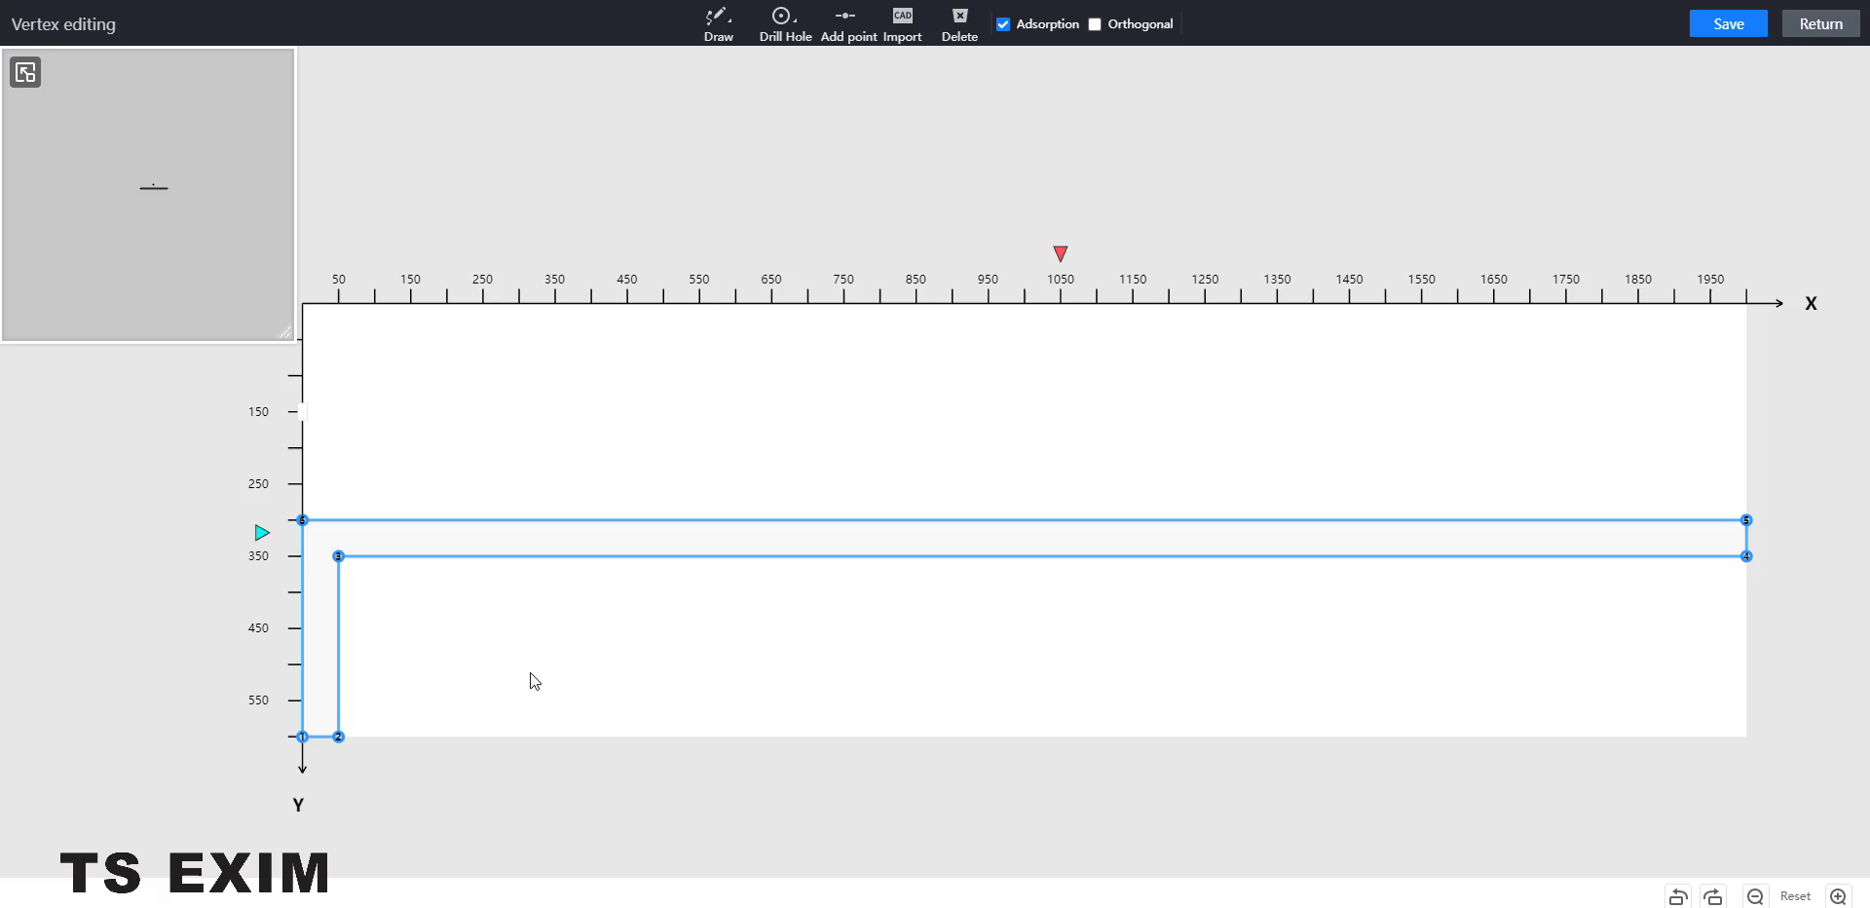
Apply an Outer Fillet with radius 200 and number 20 to the outline's inner corner vertex
left_click(338, 556)
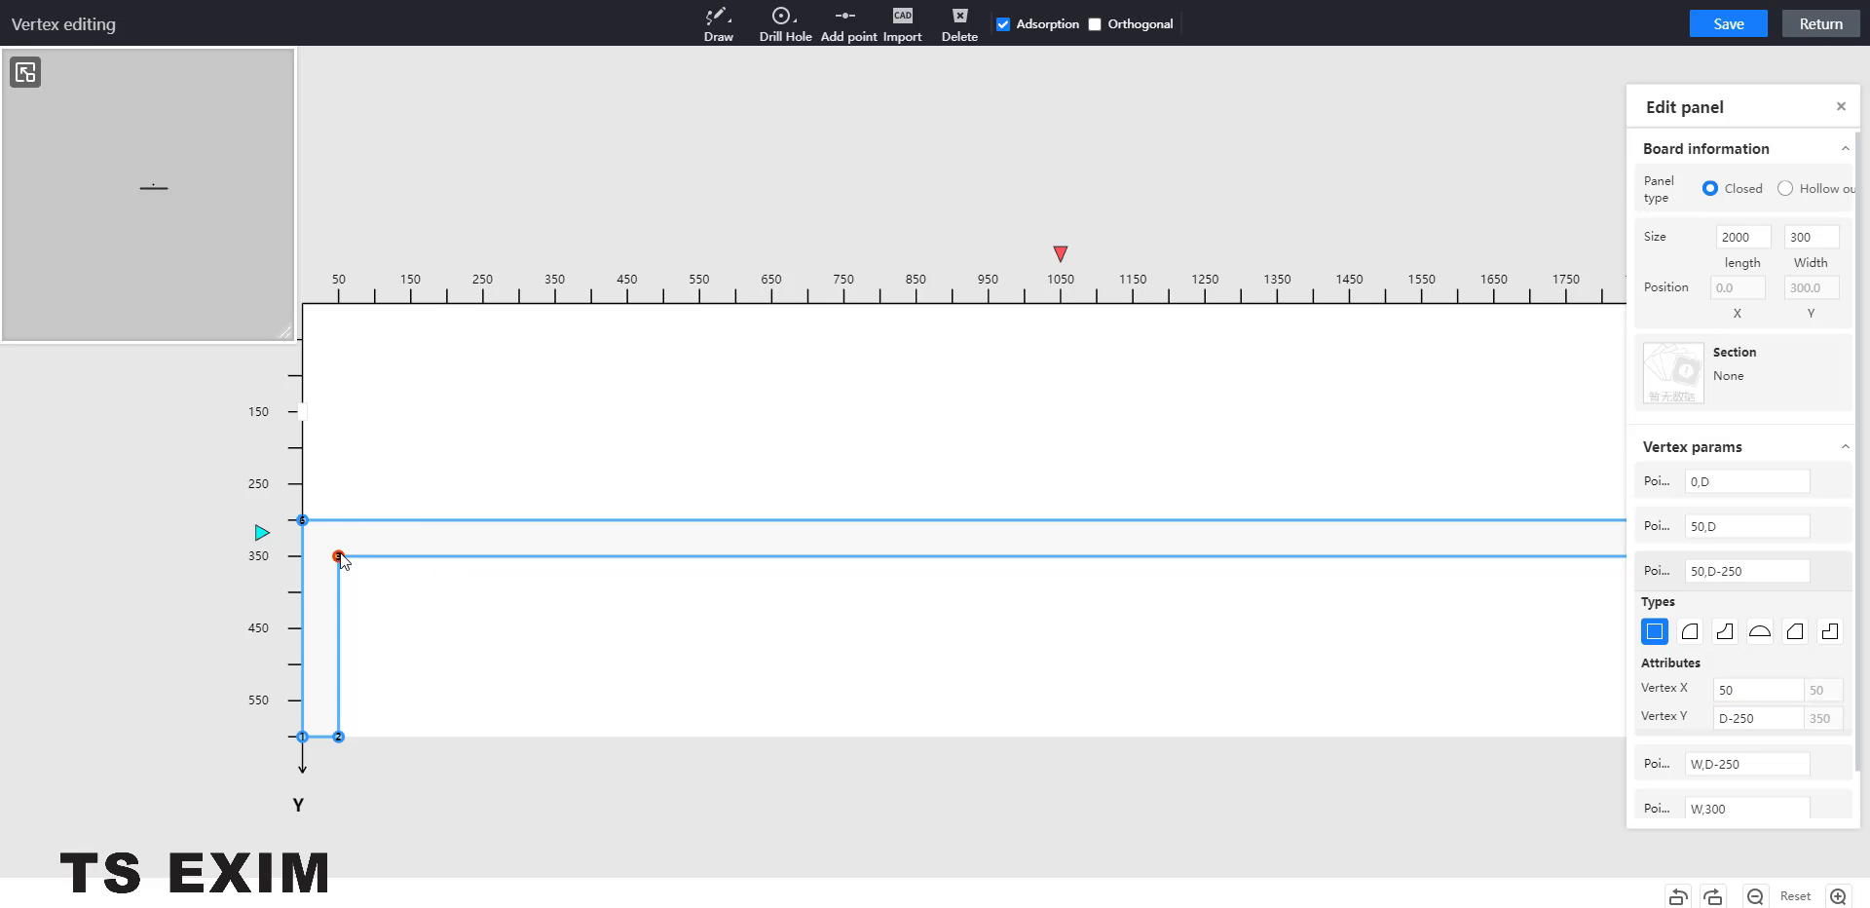
scroll(1691, 589, "down", 1)
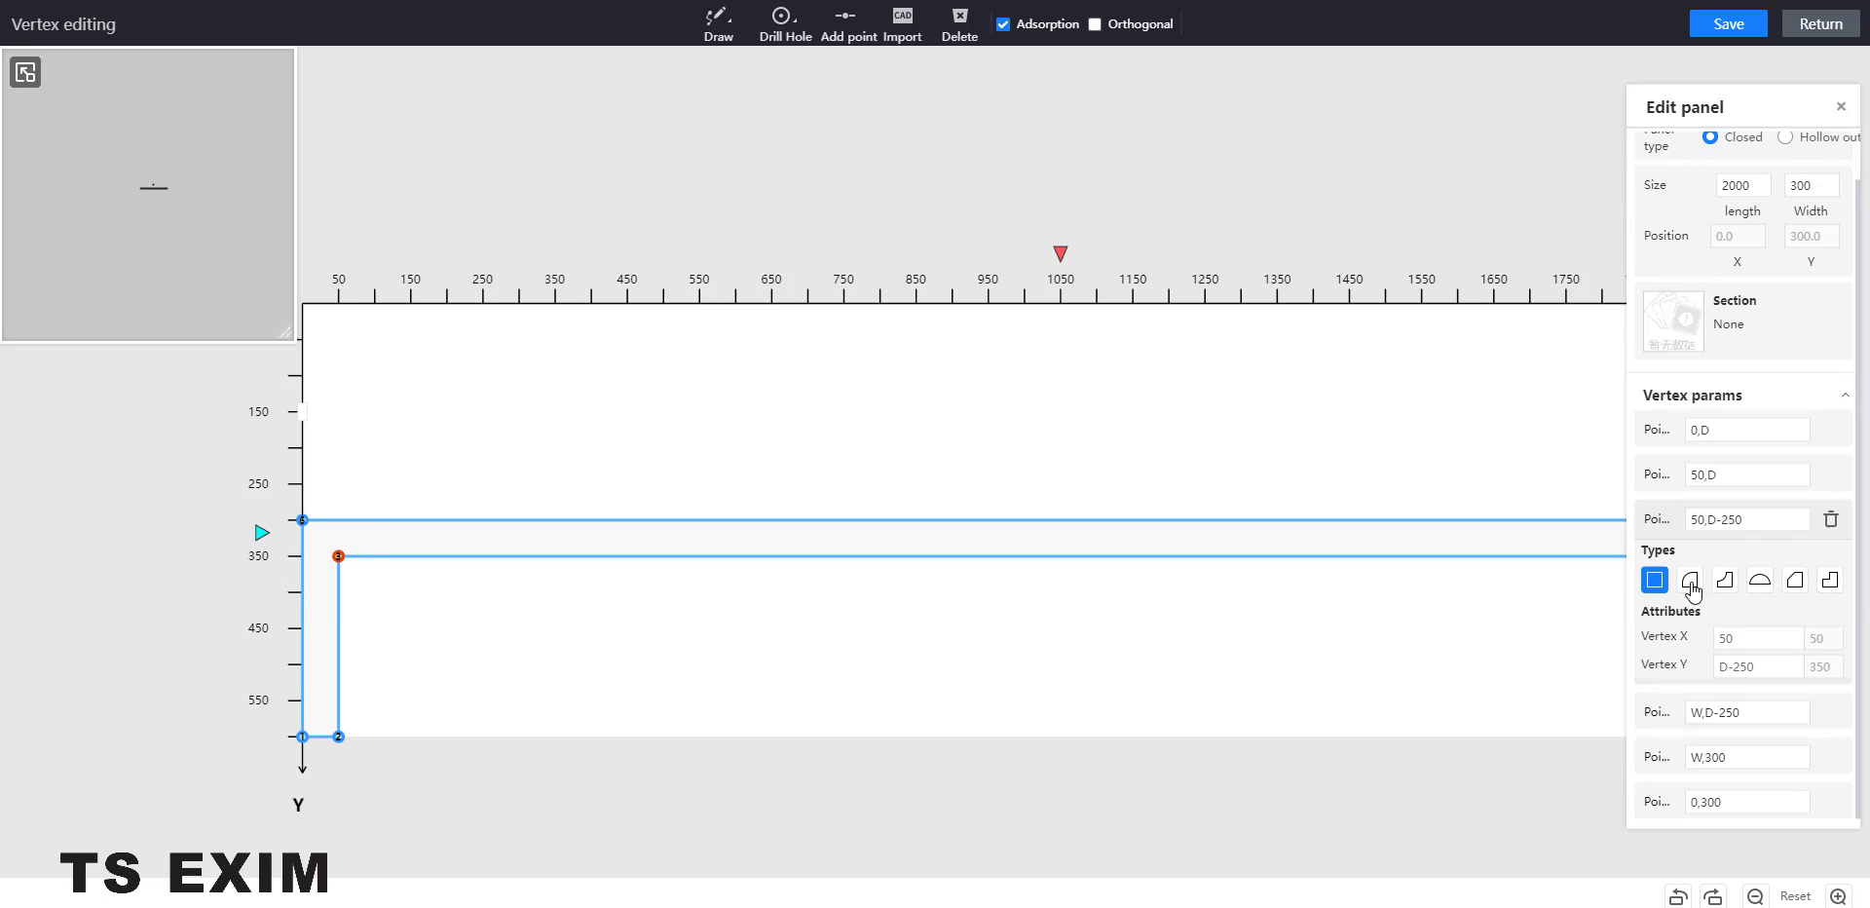
left_click(1692, 585)
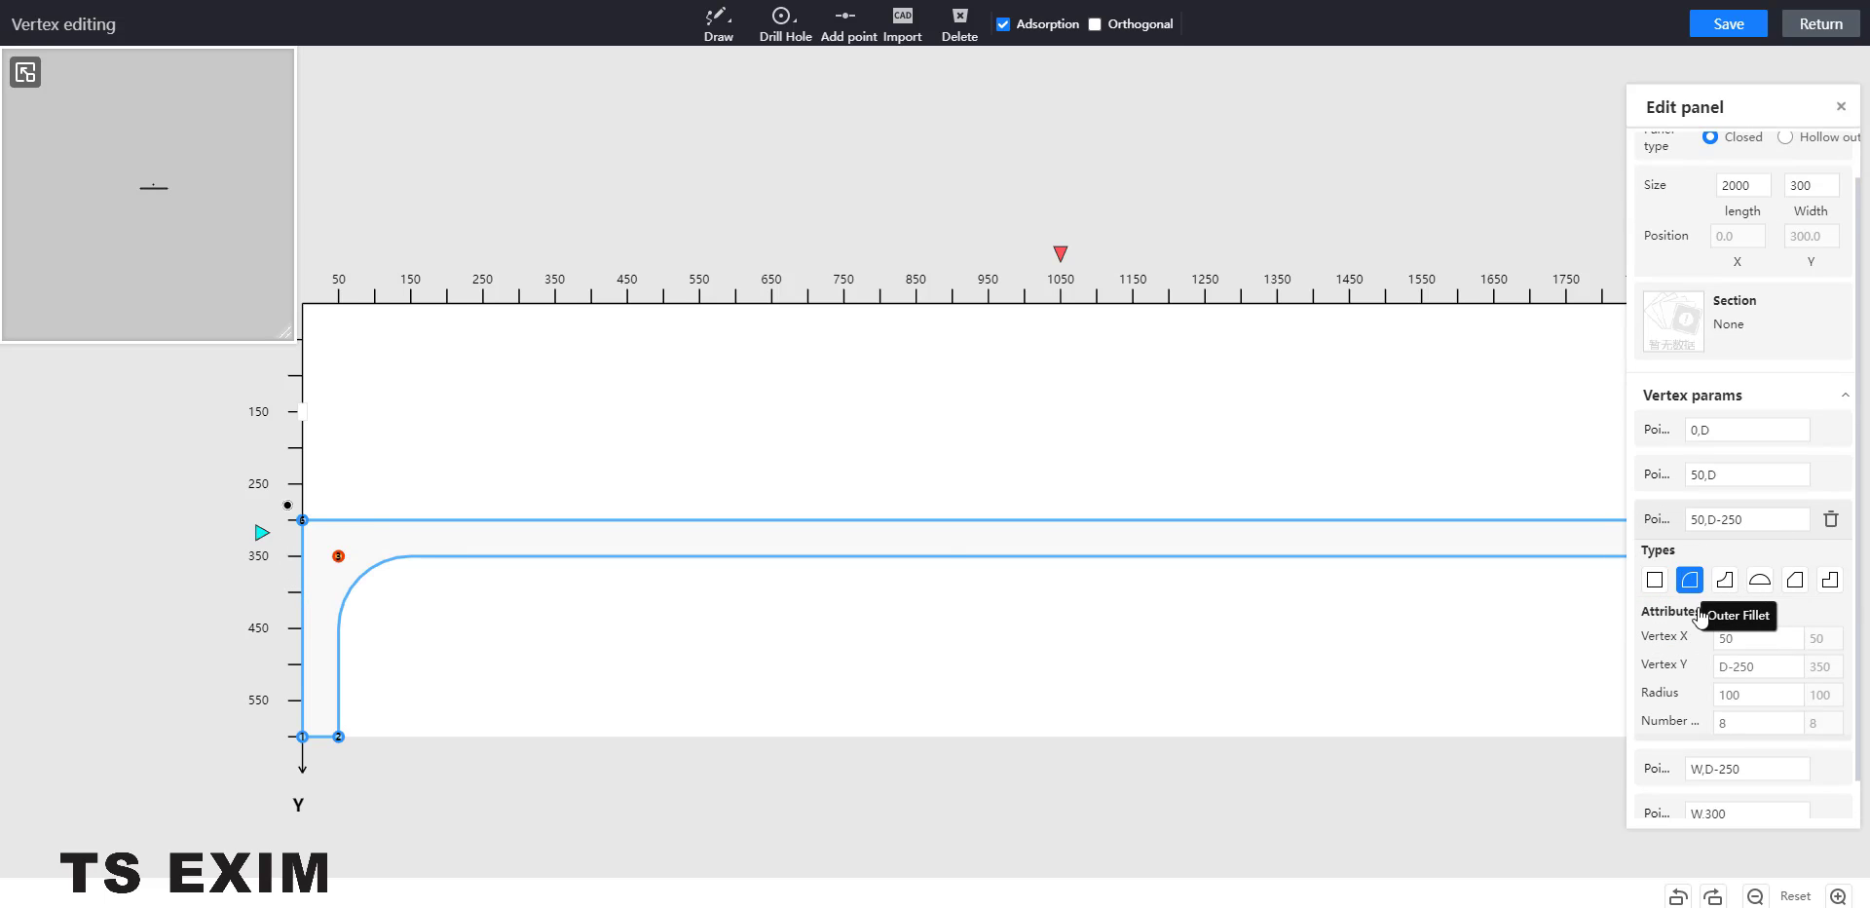
scroll(1729, 686, "down", 1)
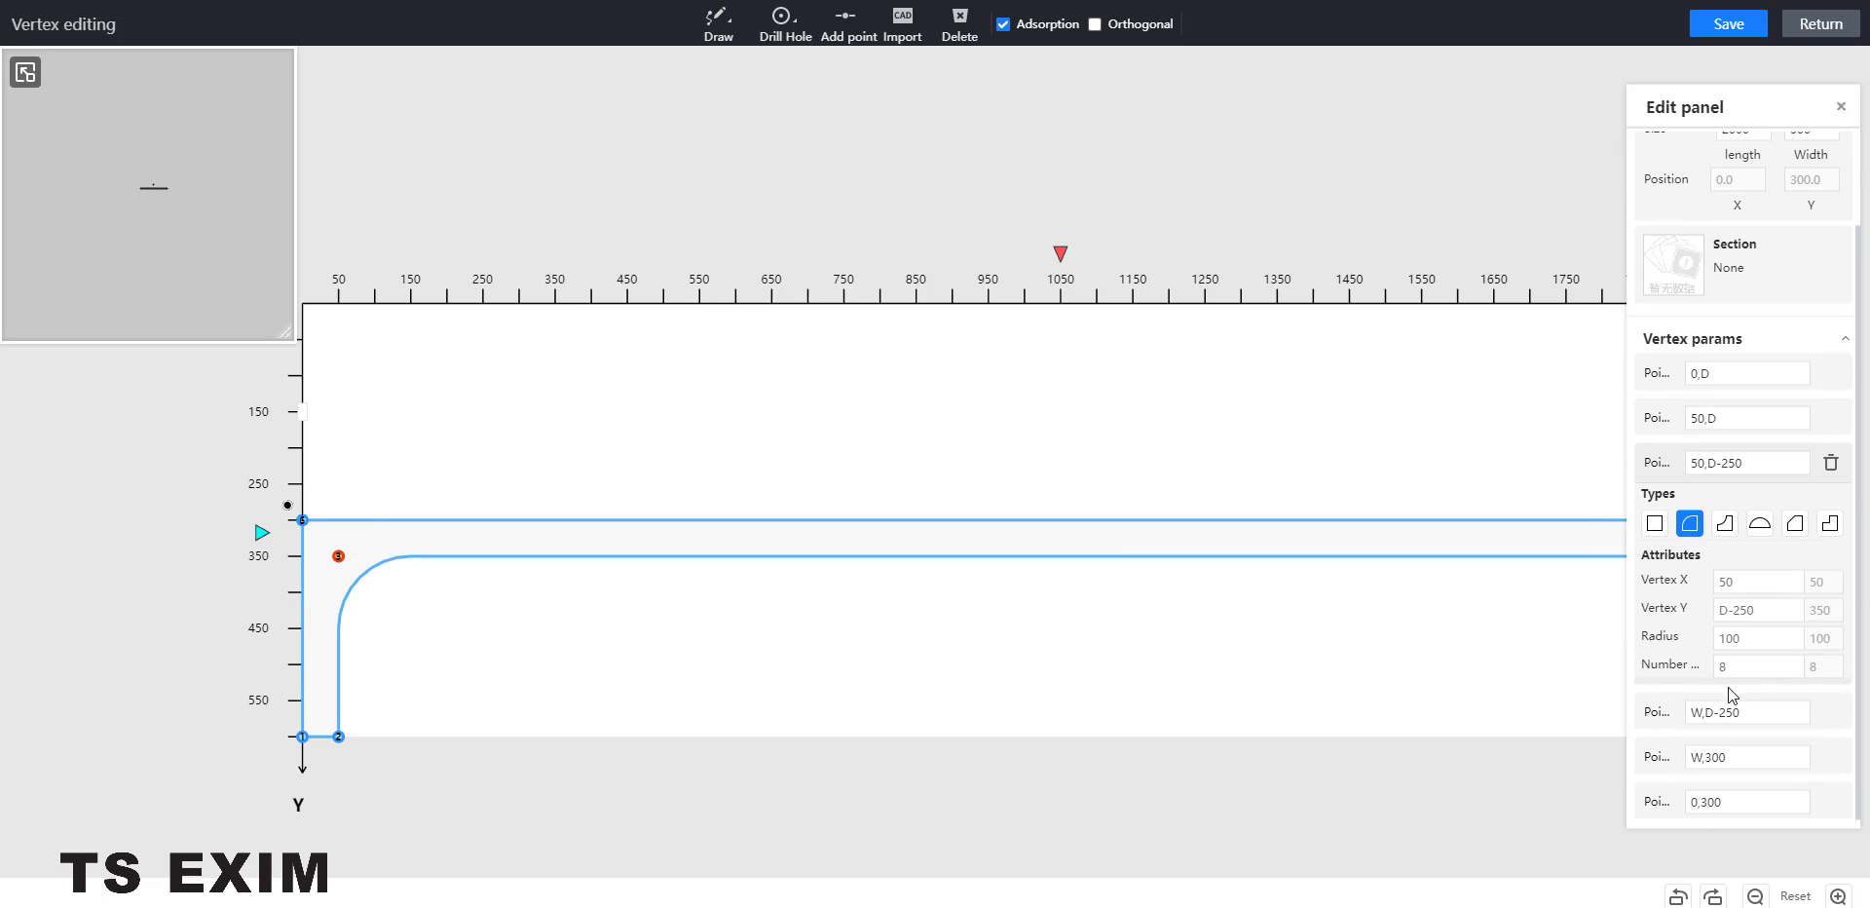
left_click(1663, 638)
type("2")
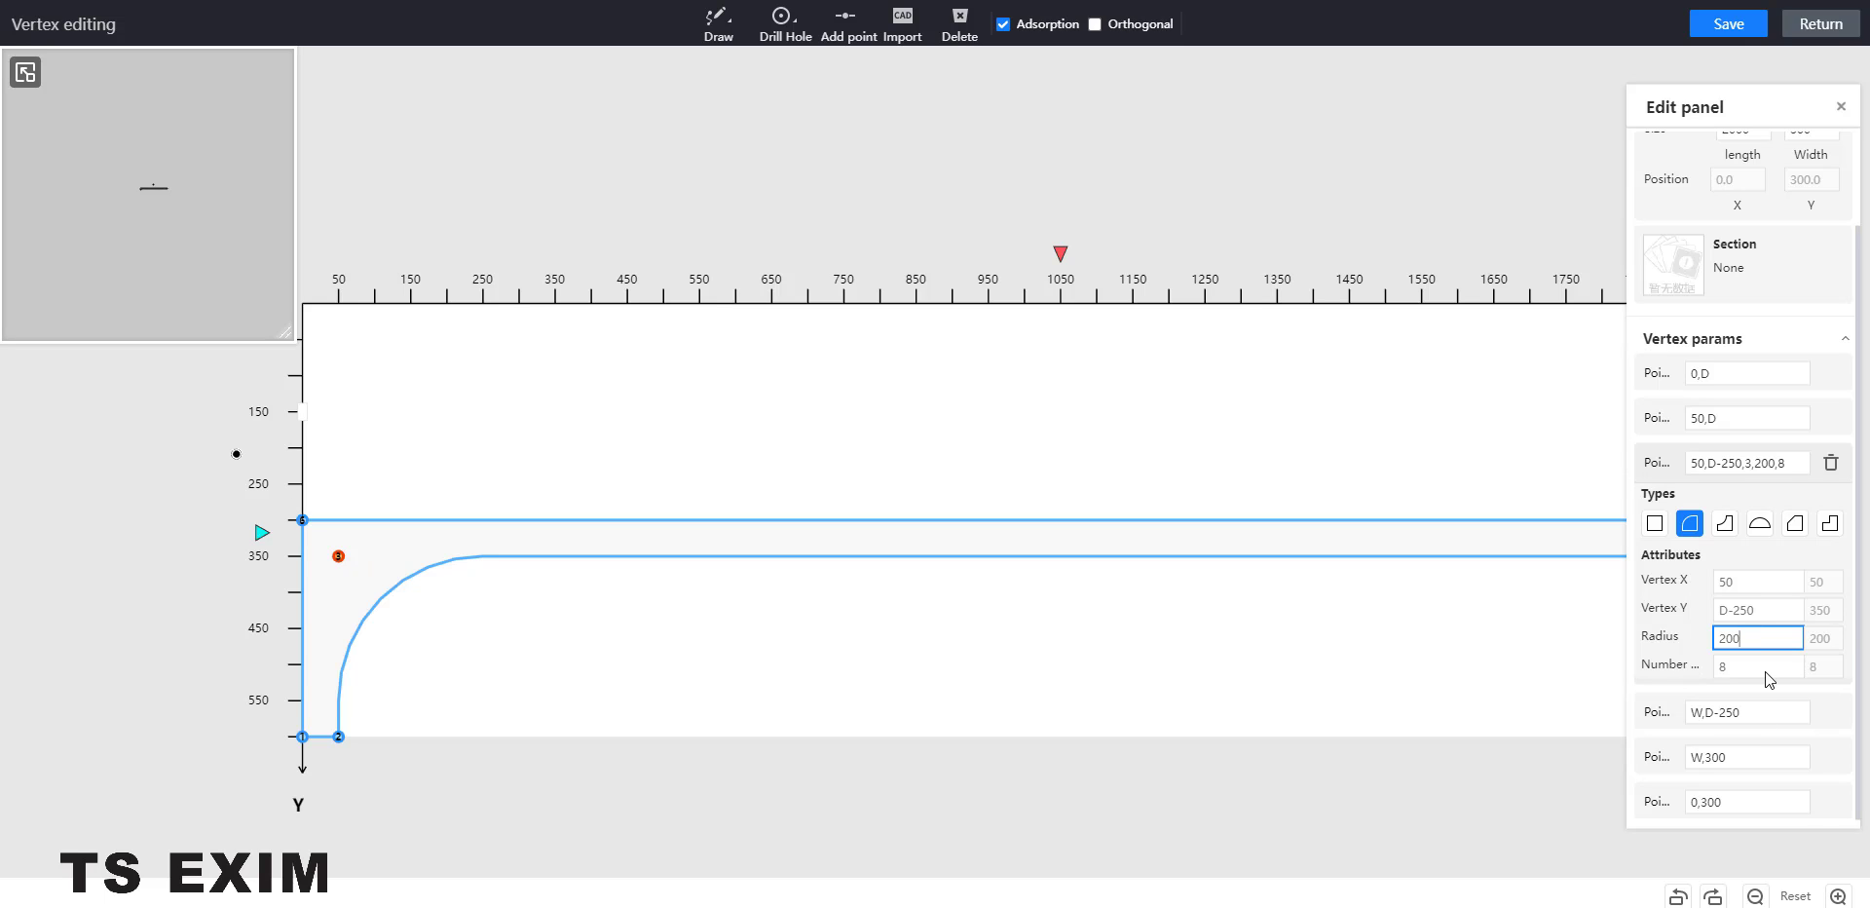
key("Tab")
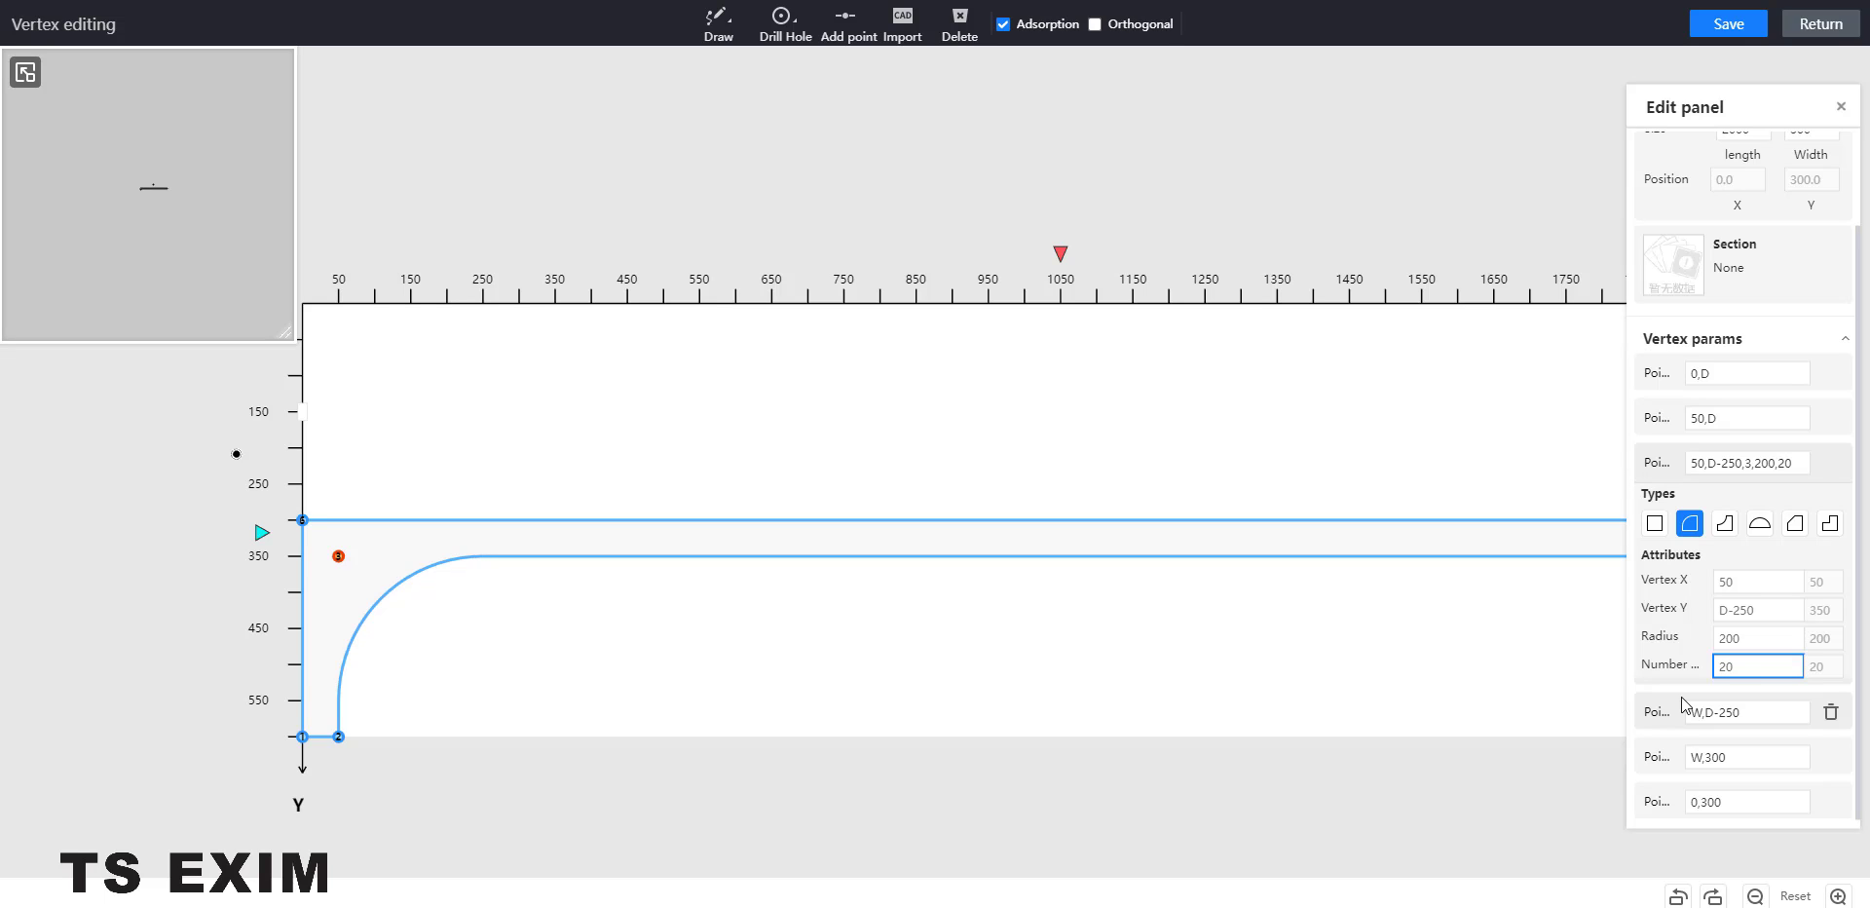
left_click(1764, 672)
Move the L-shaped outline to a distance of 0 from the X axis, save the panel and return to the room
left_click(347, 553)
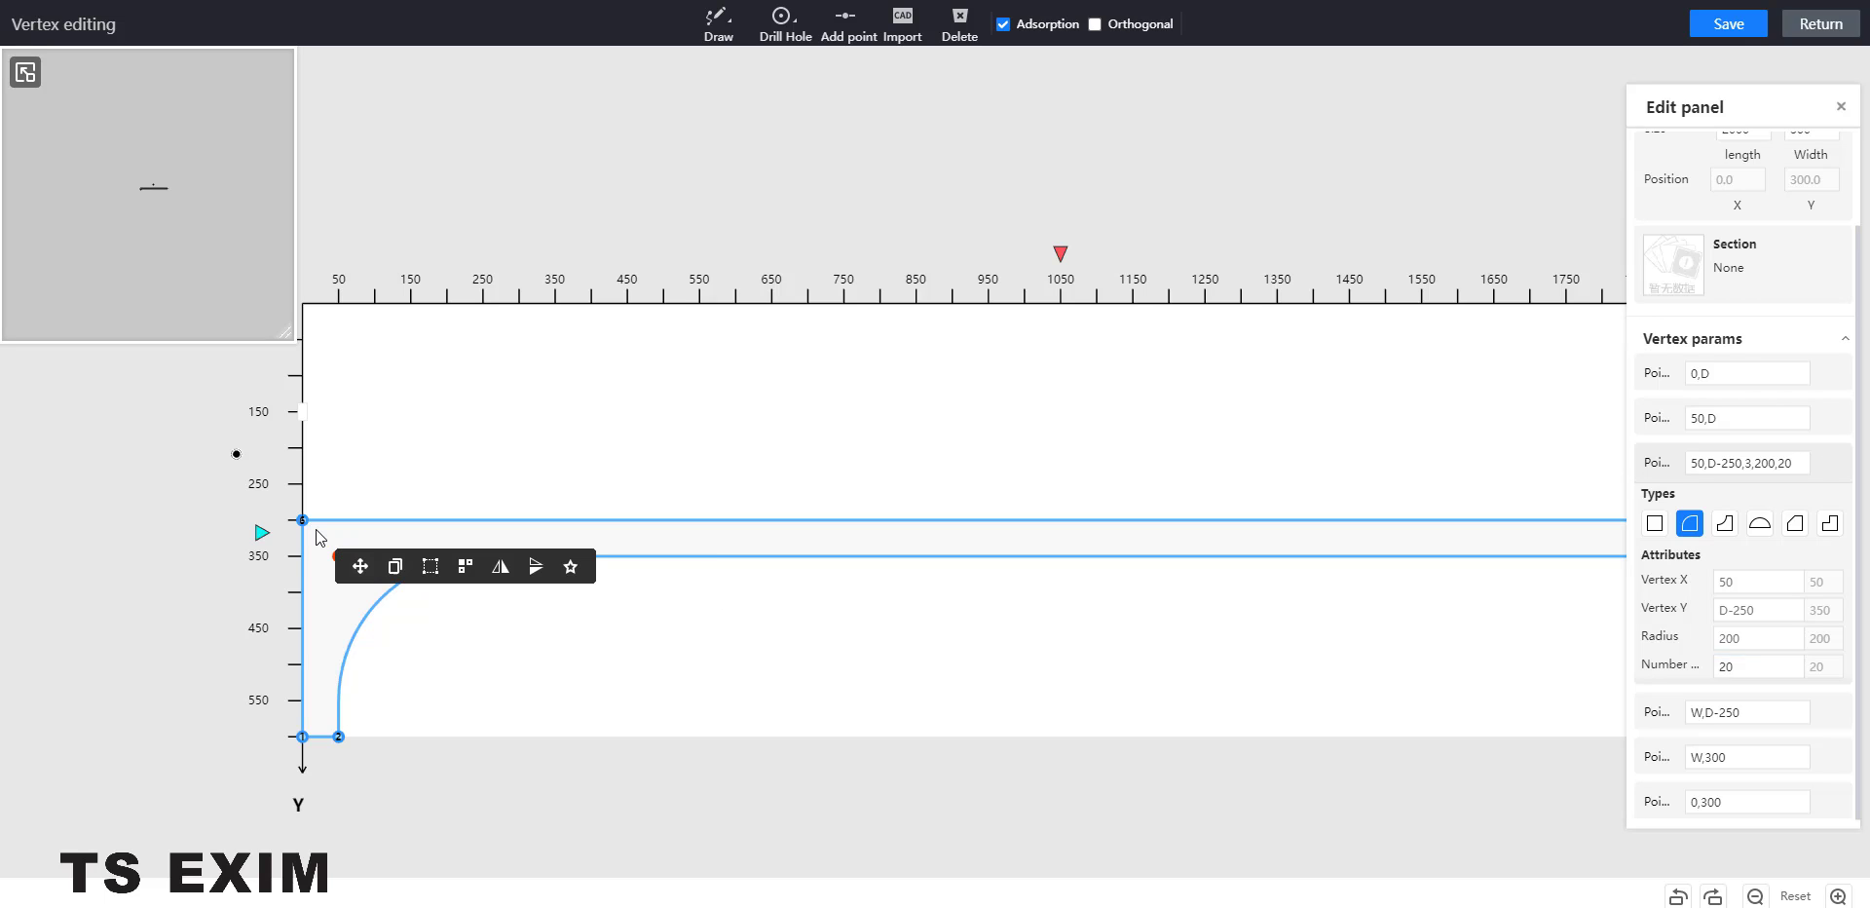
left_click(358, 565)
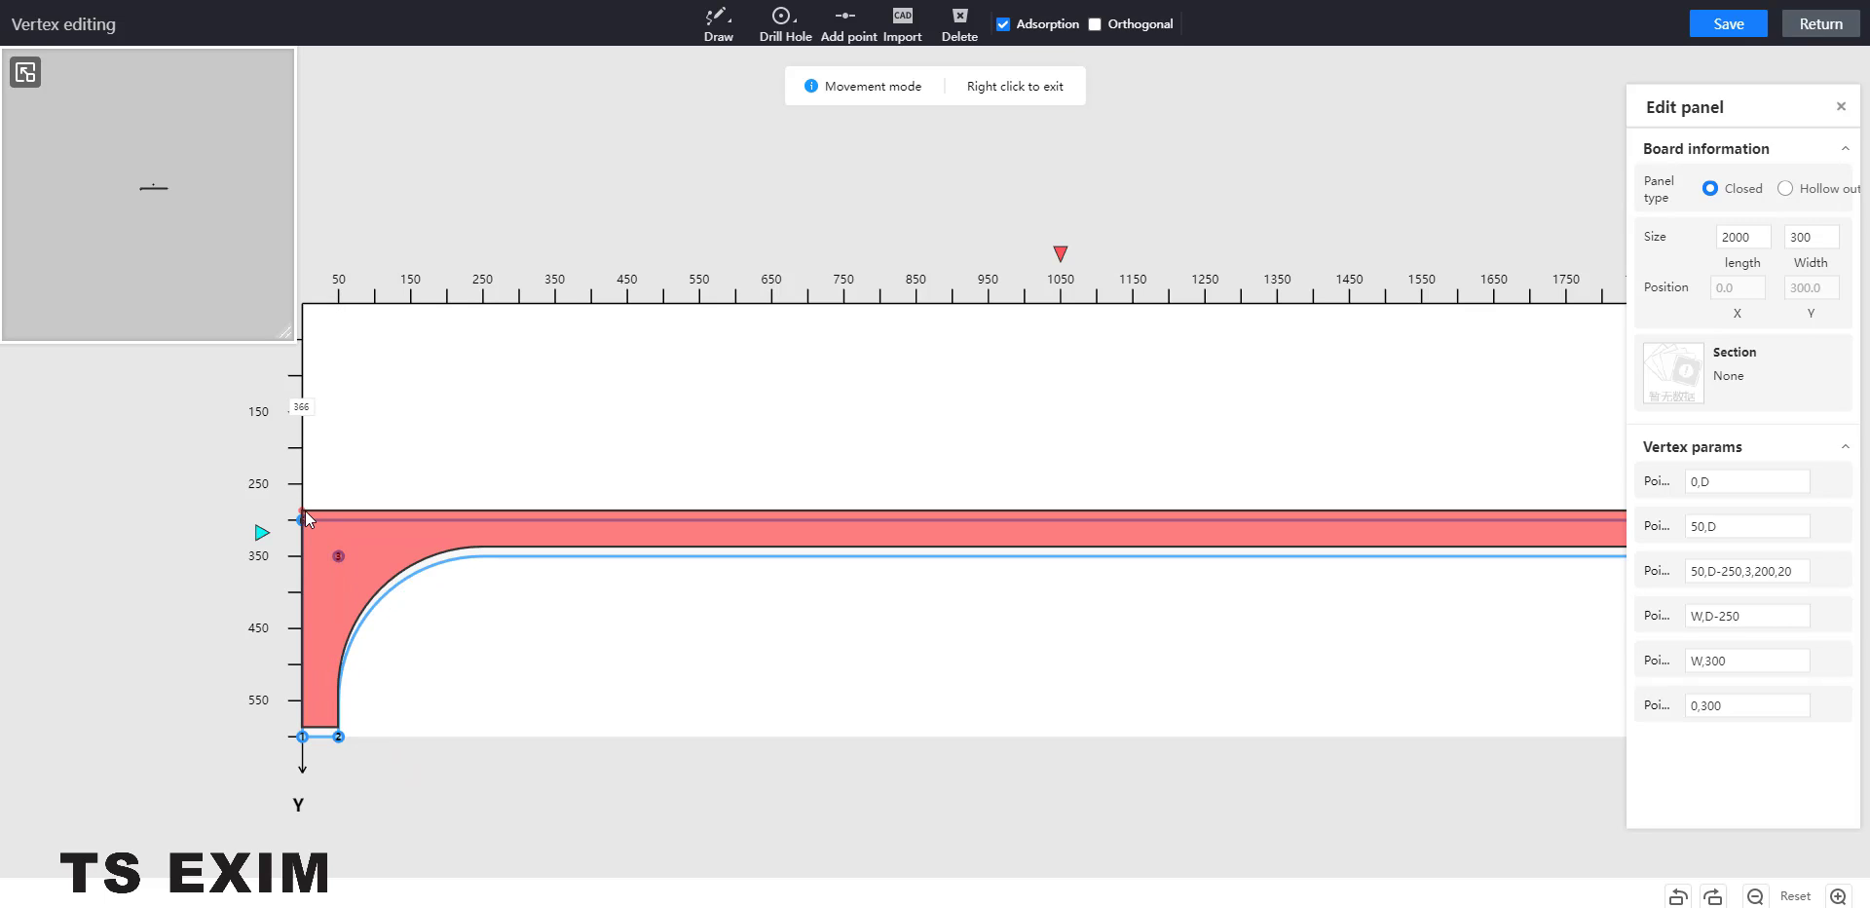
left_click(306, 510)
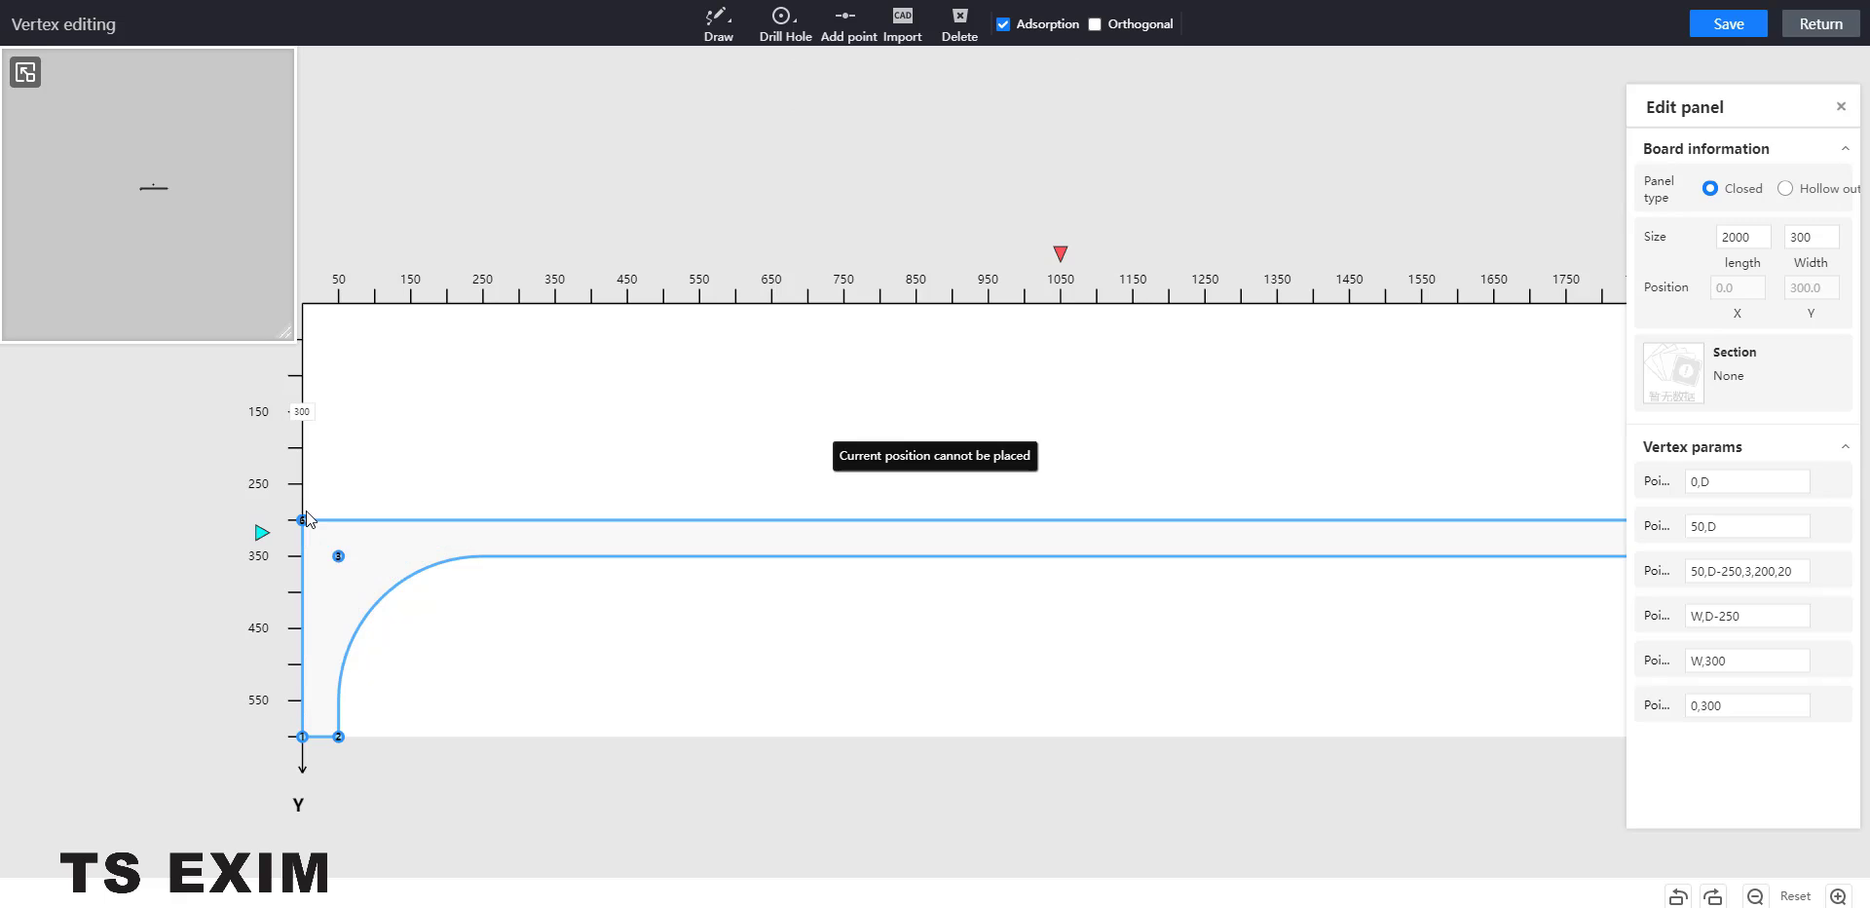
double_click(307, 411)
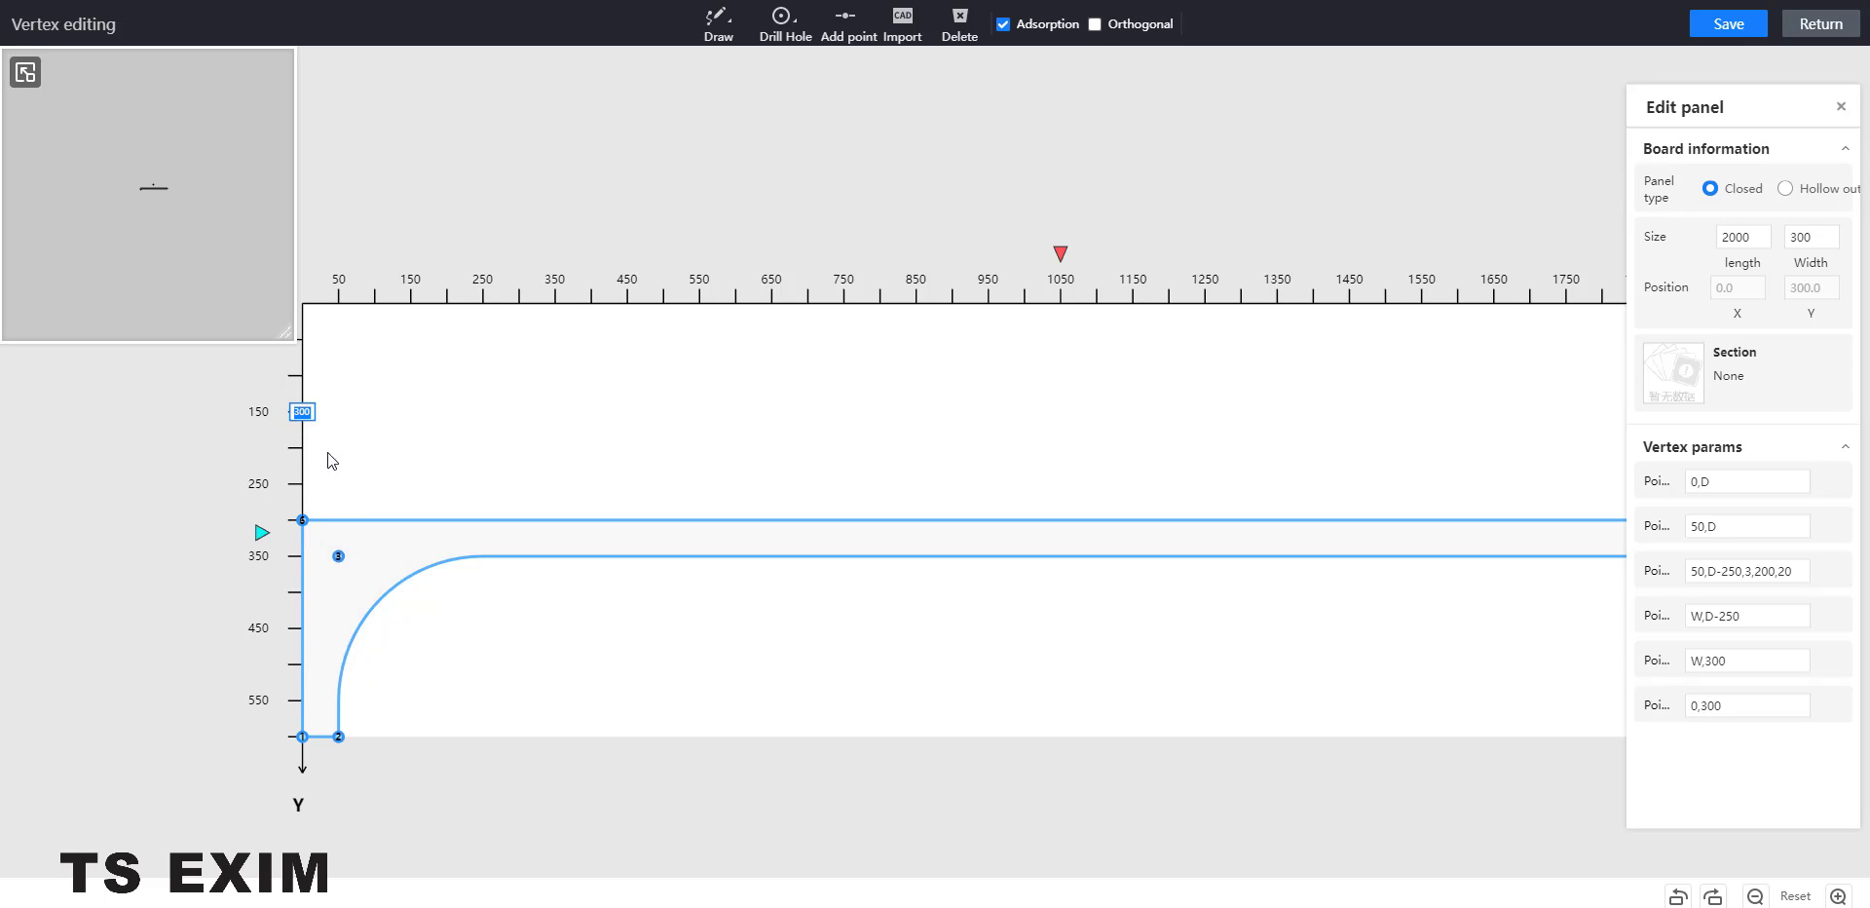
type("0")
key("Return")
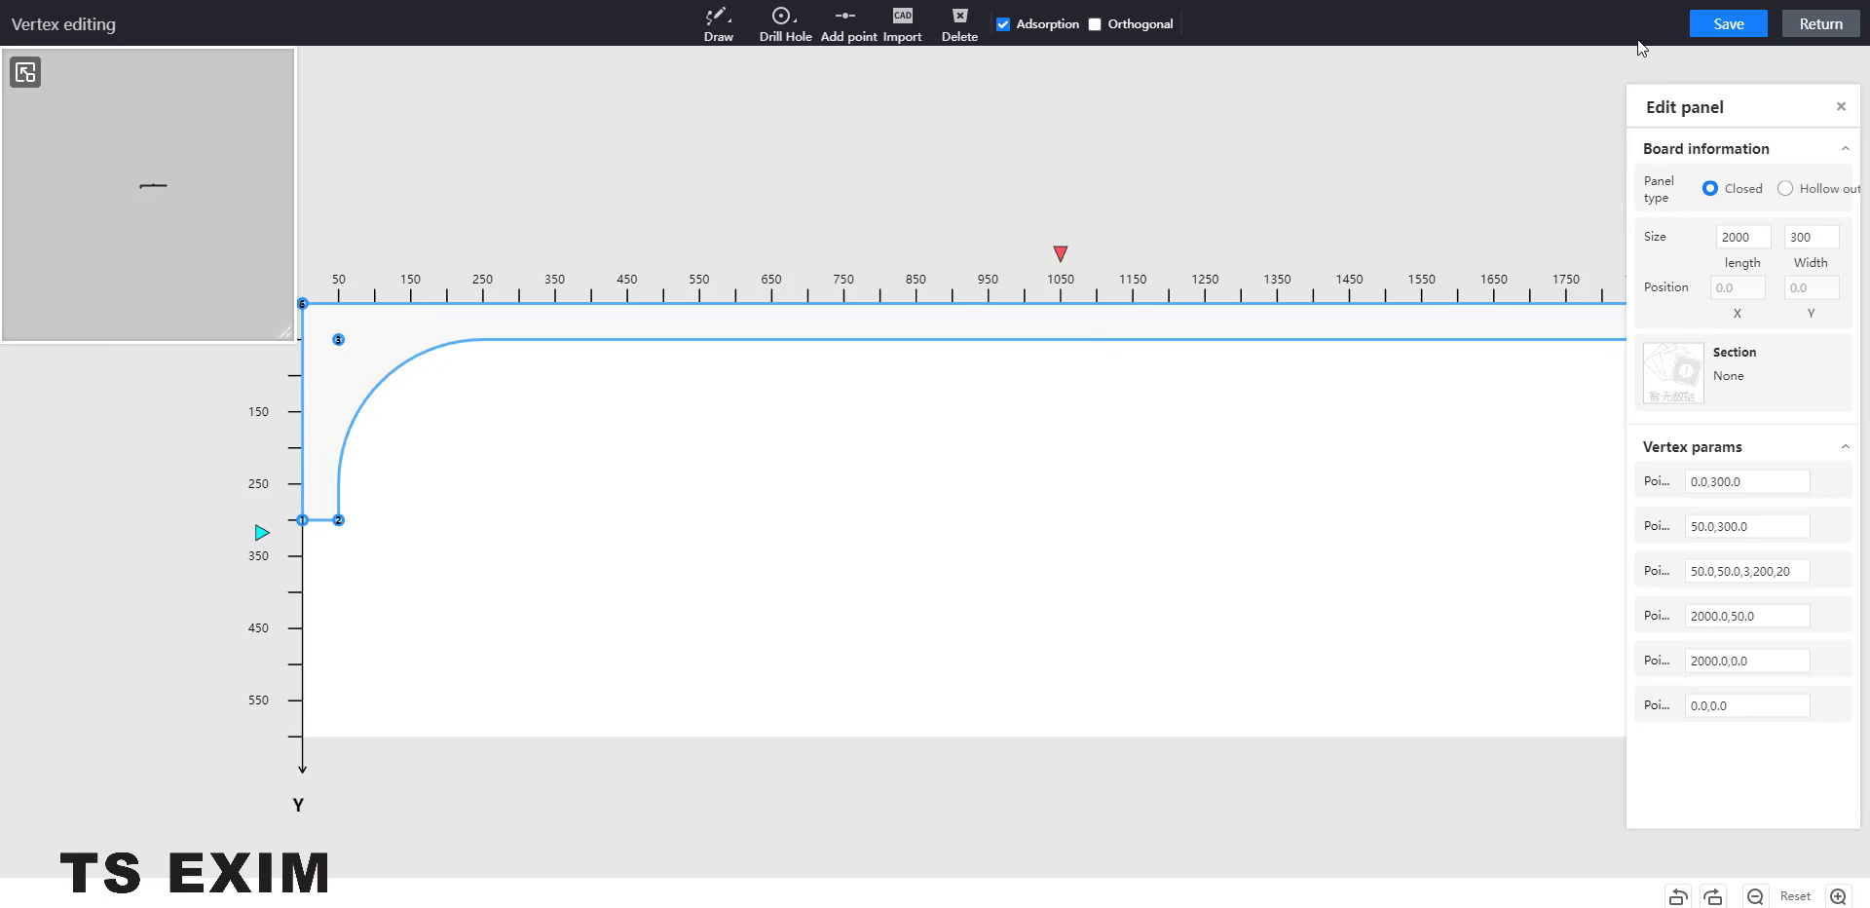
left_click(1741, 29)
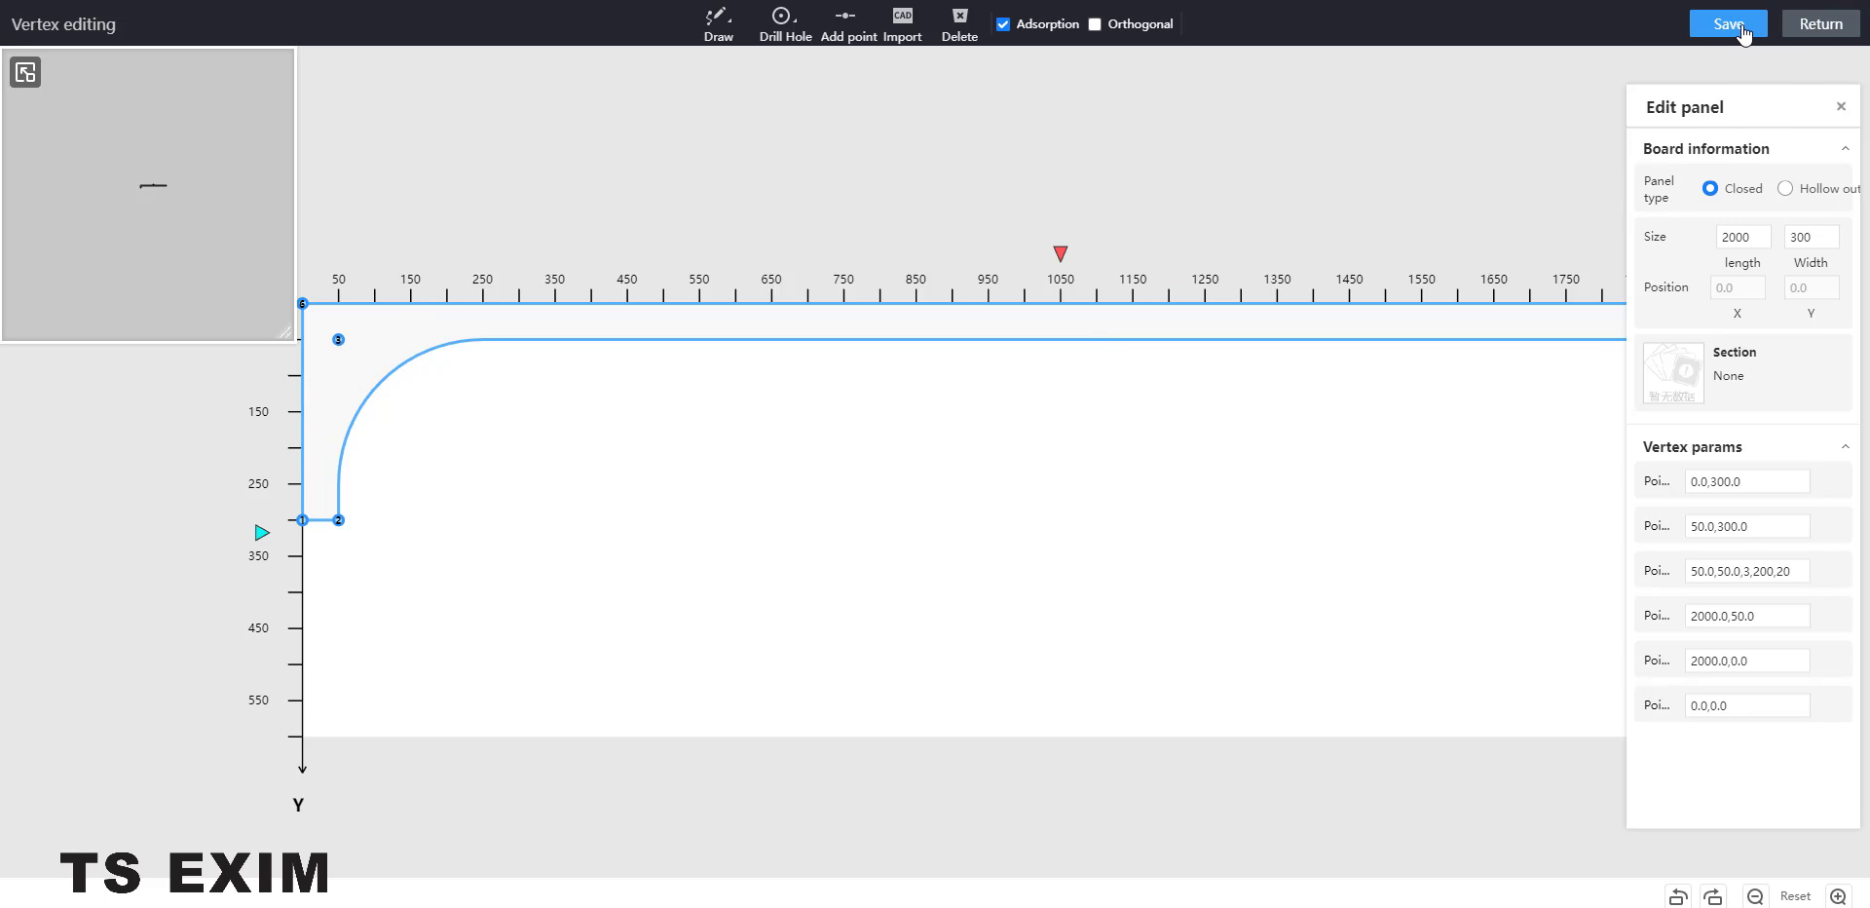
left_click(1821, 23)
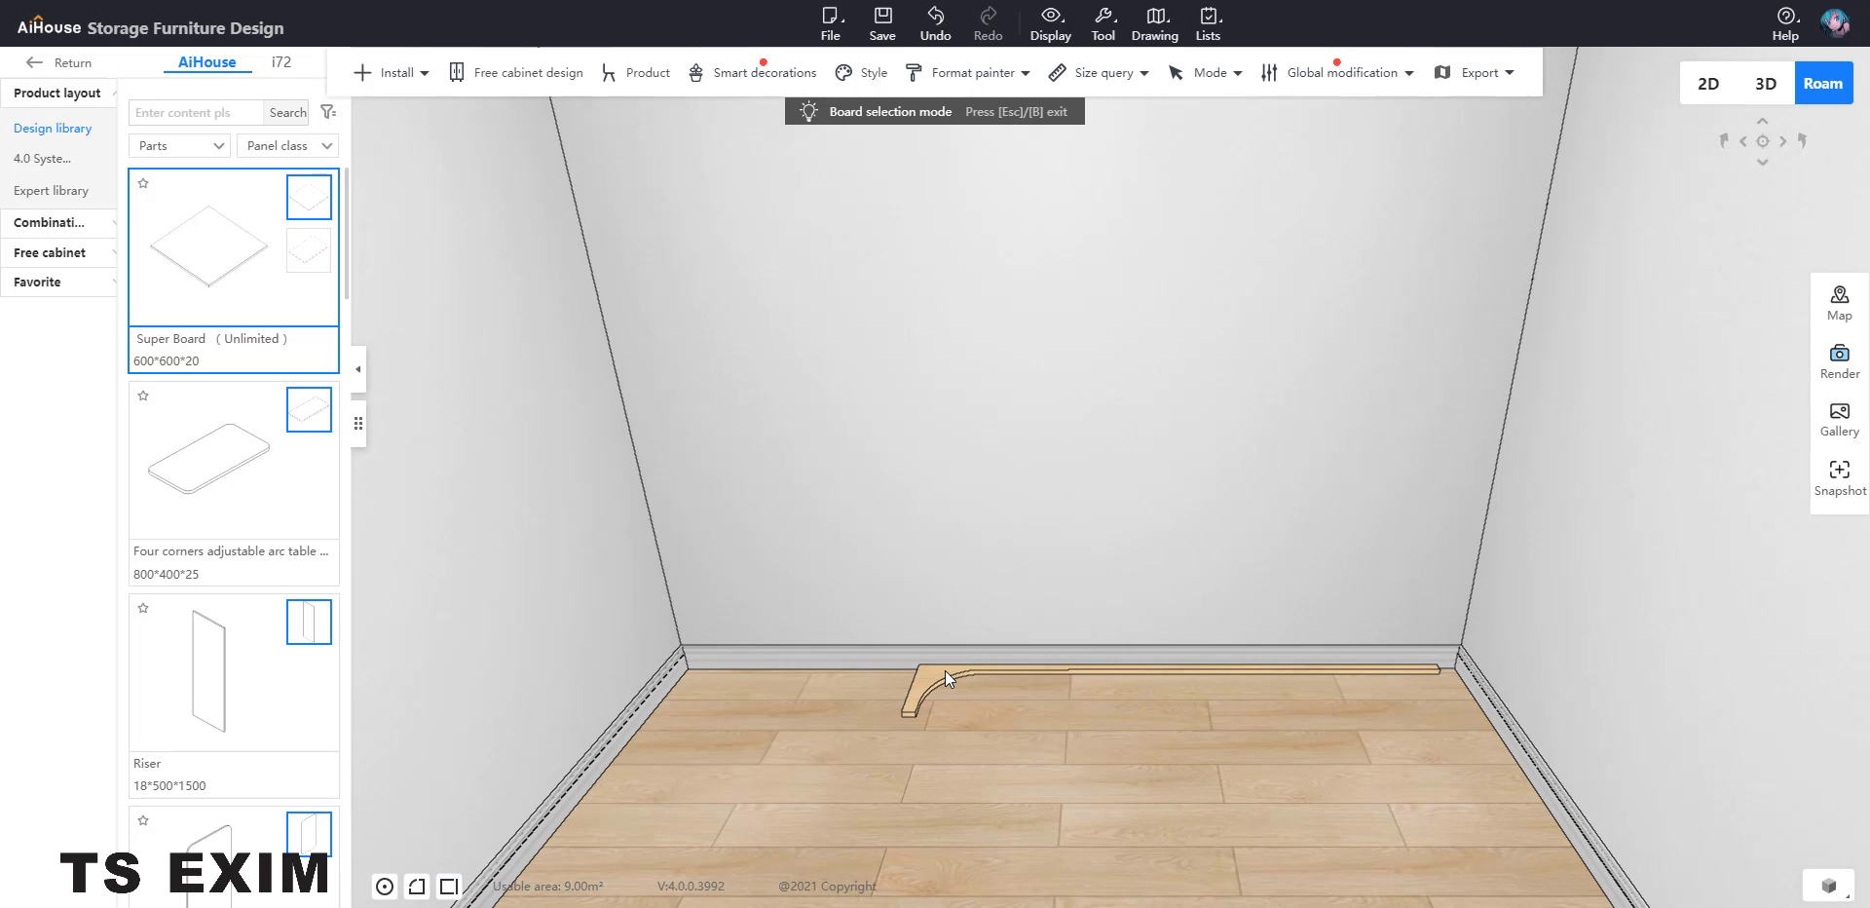
Set the height of the curved board to 1500
left_click(944, 670)
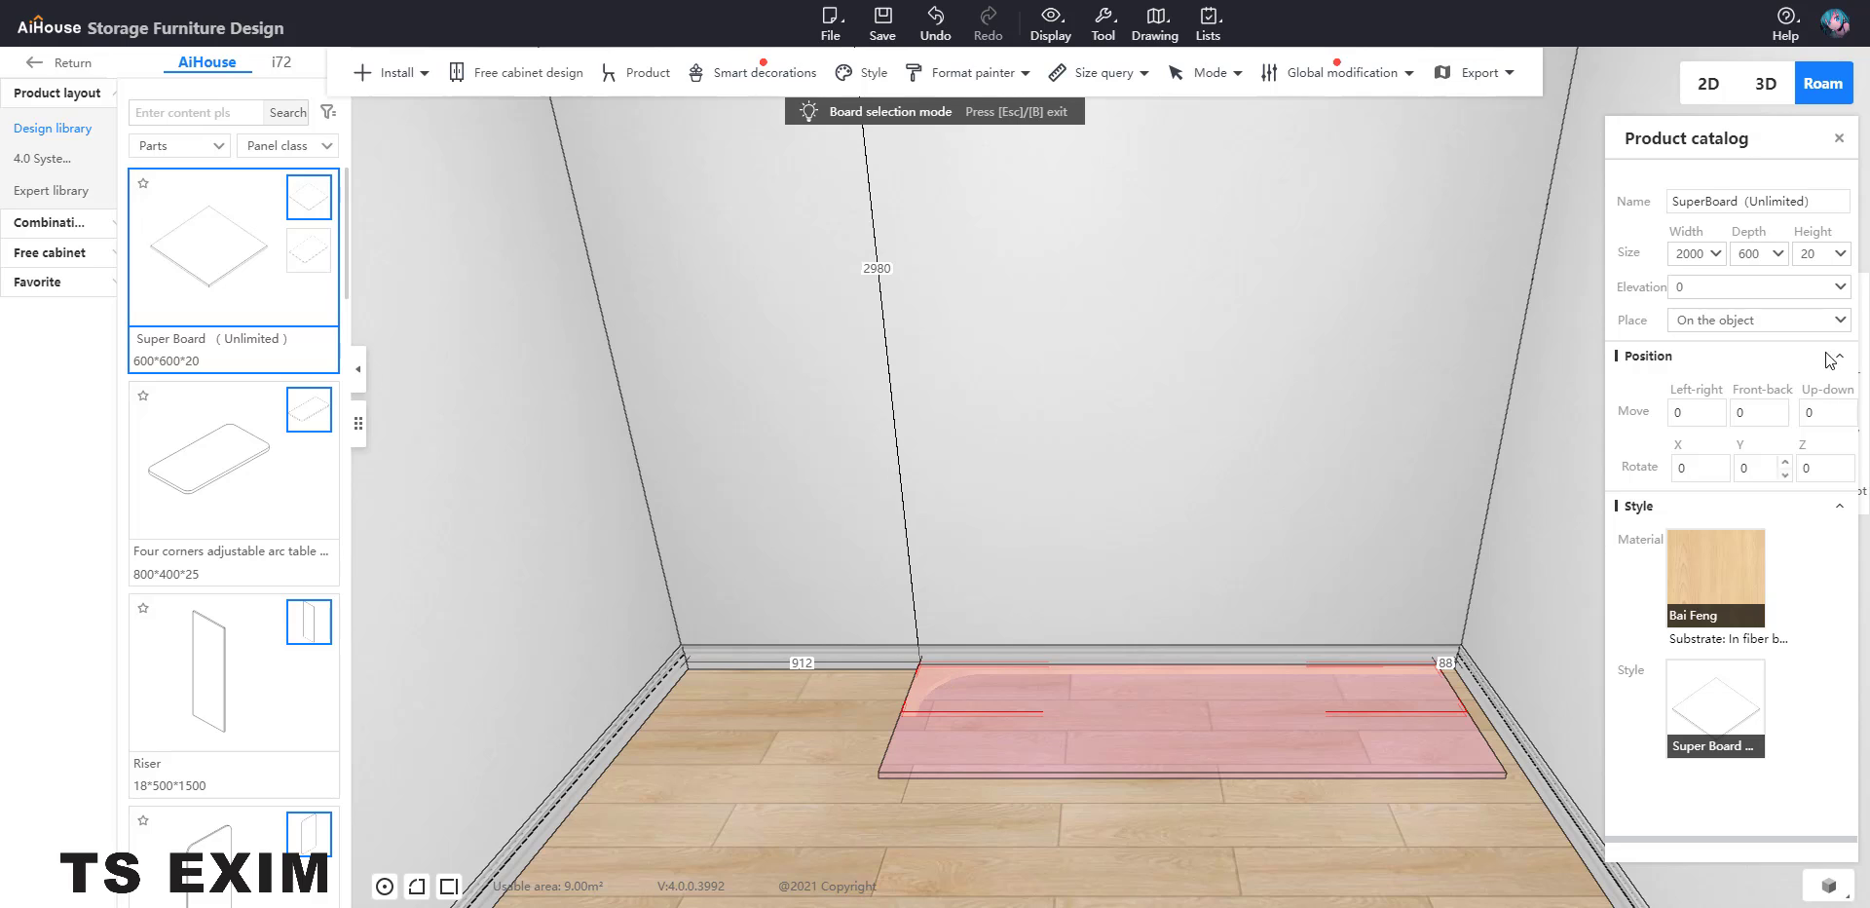
left_click(1809, 255)
left_click_drag(1783, 251, 1776, 252)
type("1500")
key("Return")
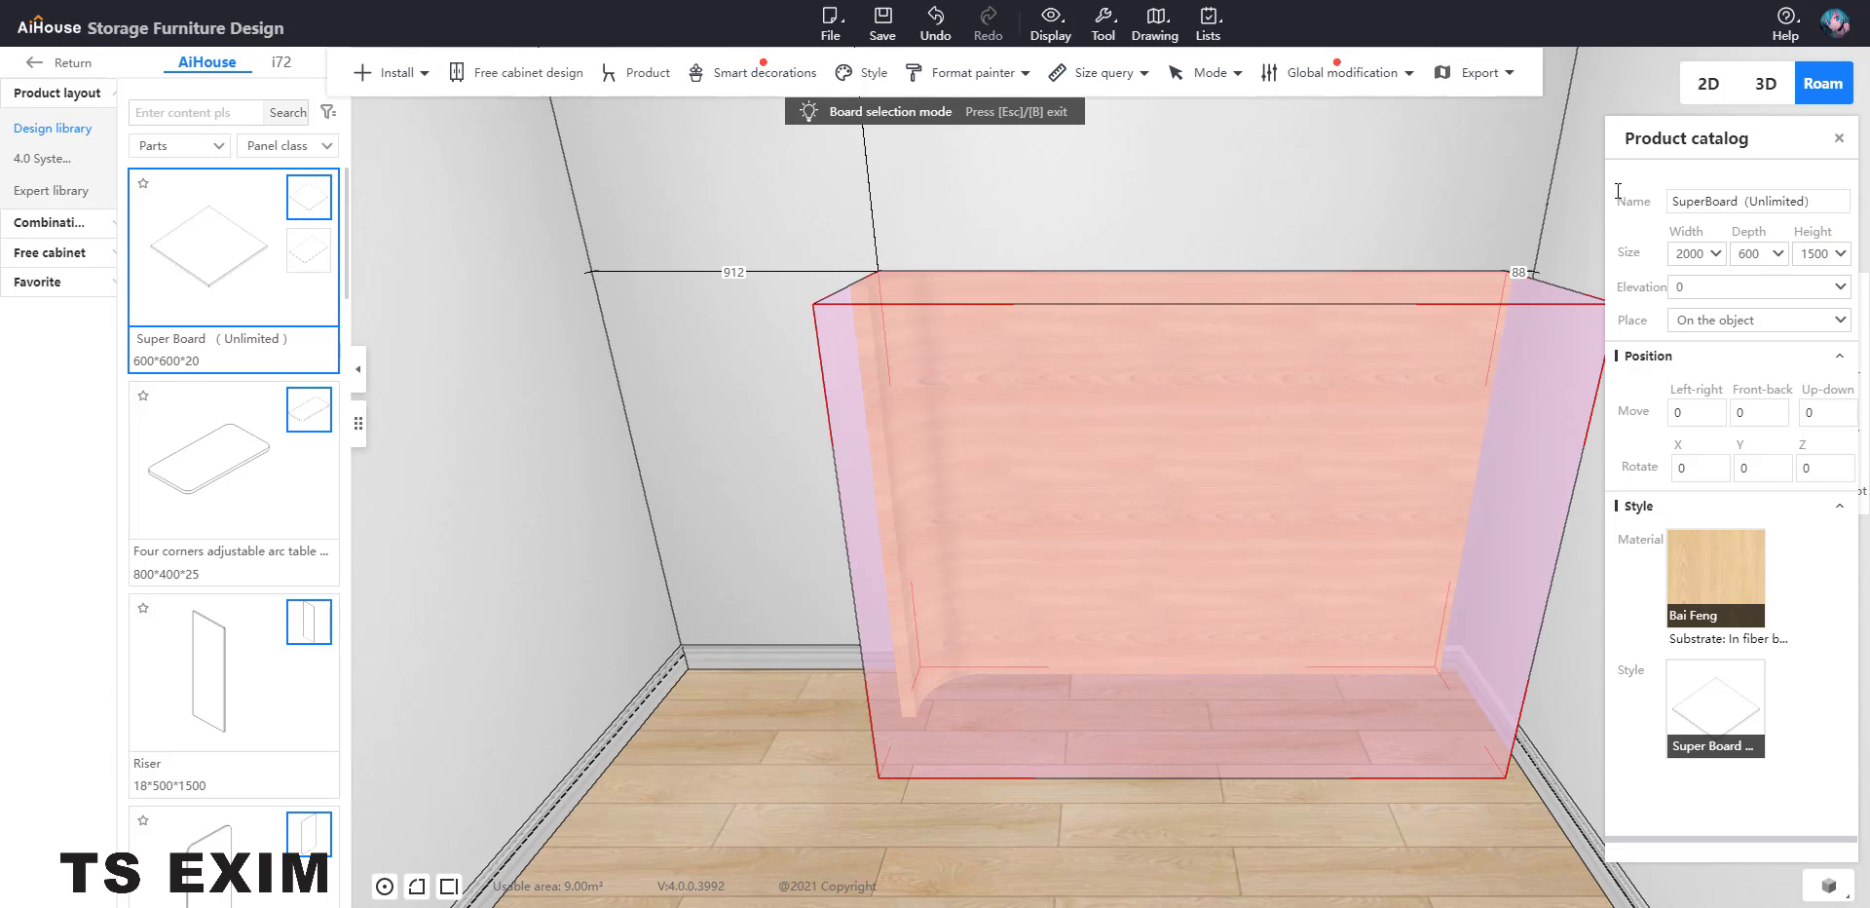
Position the board at distance 0 from the left wall and 1000 below the ceiling
left_click(994, 358)
type("0")
key("Return")
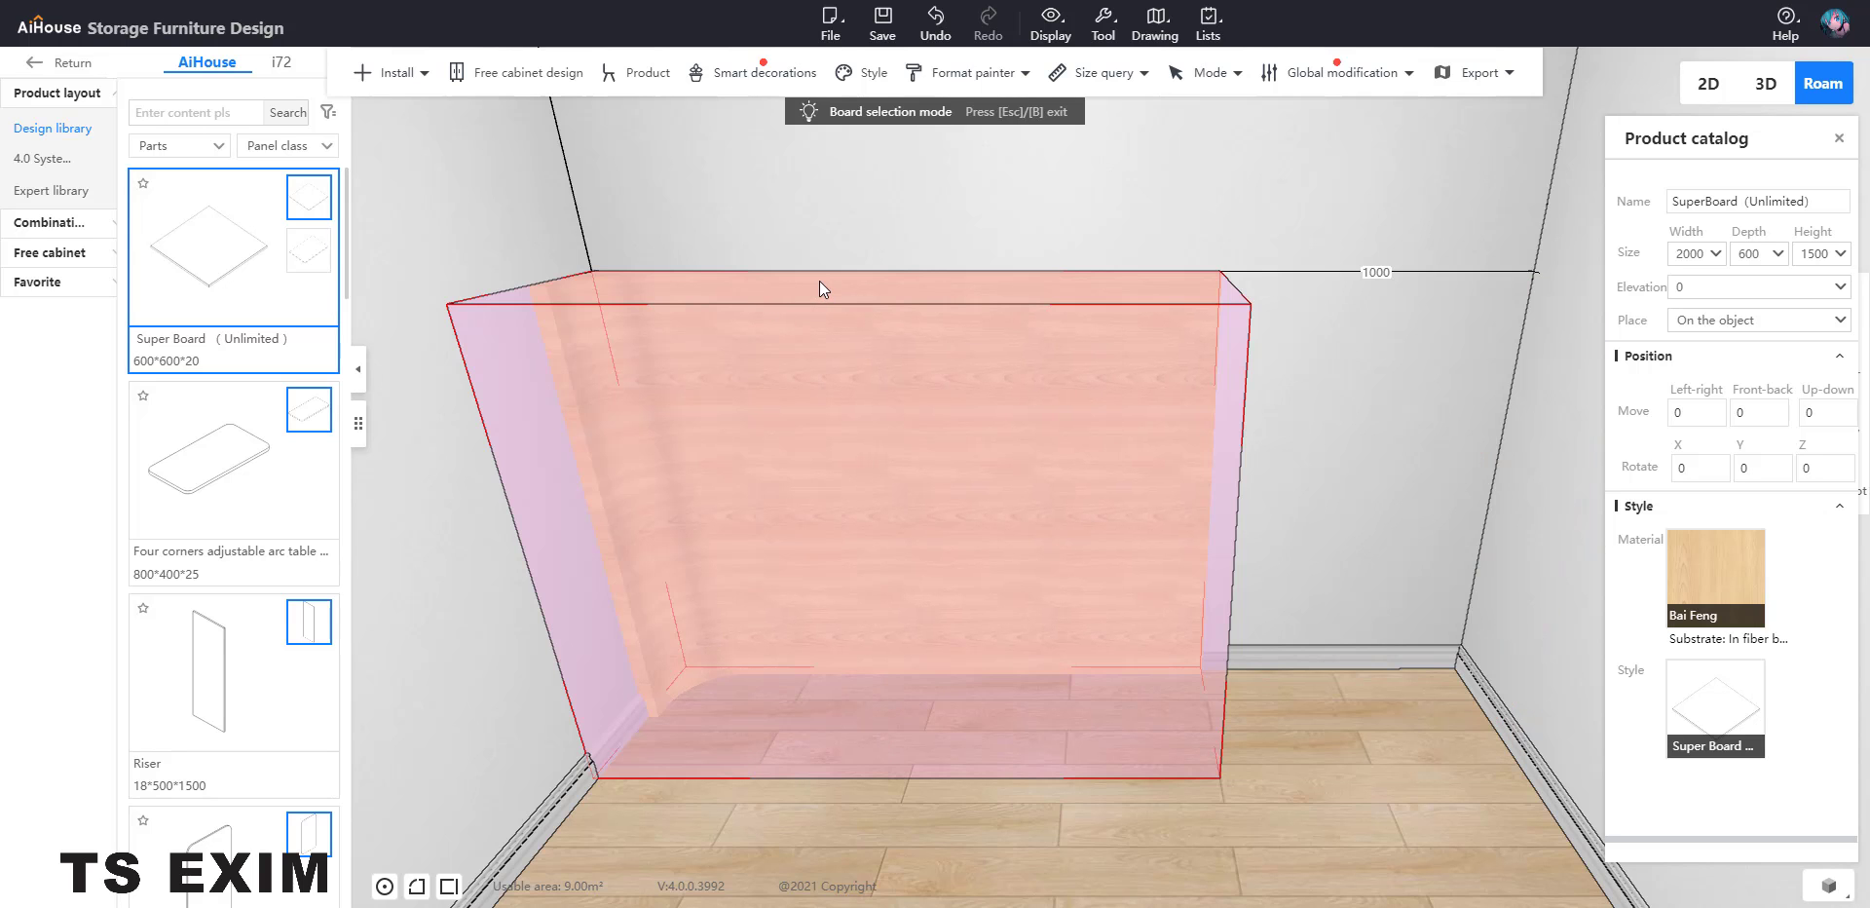
scroll(820, 282, "down", 2)
left_click_drag(853, 207, 849, 177)
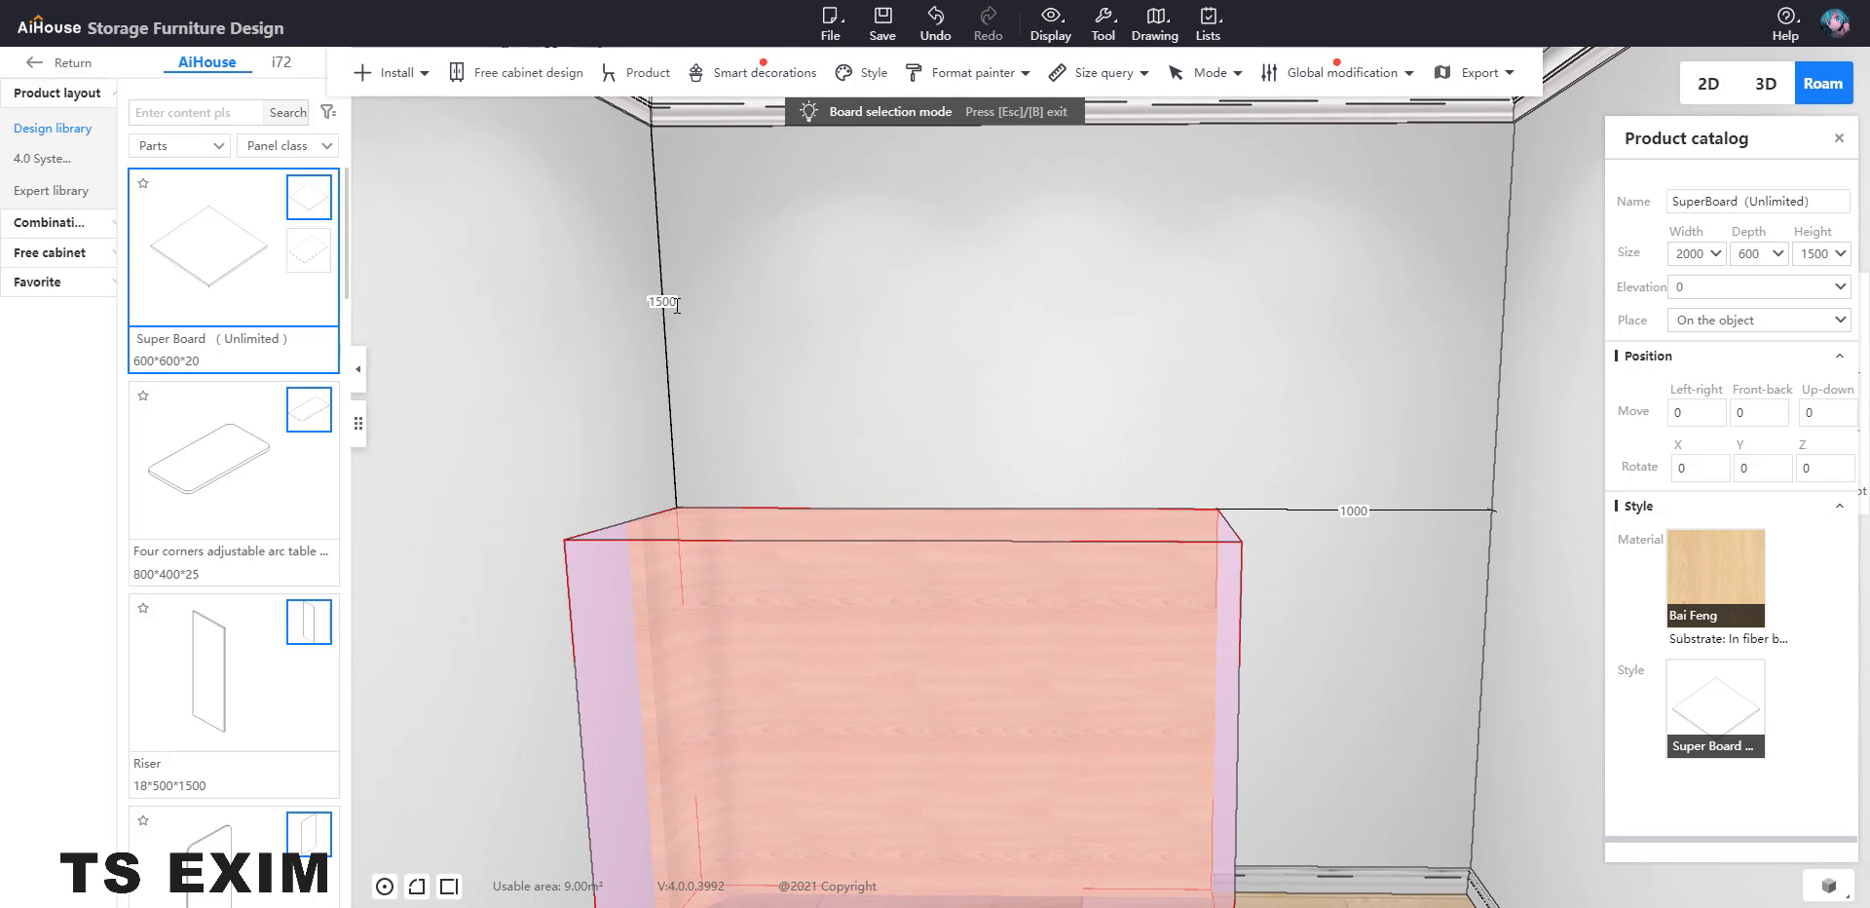
left_click_drag(677, 305, 654, 303)
type("000")
key("Return")
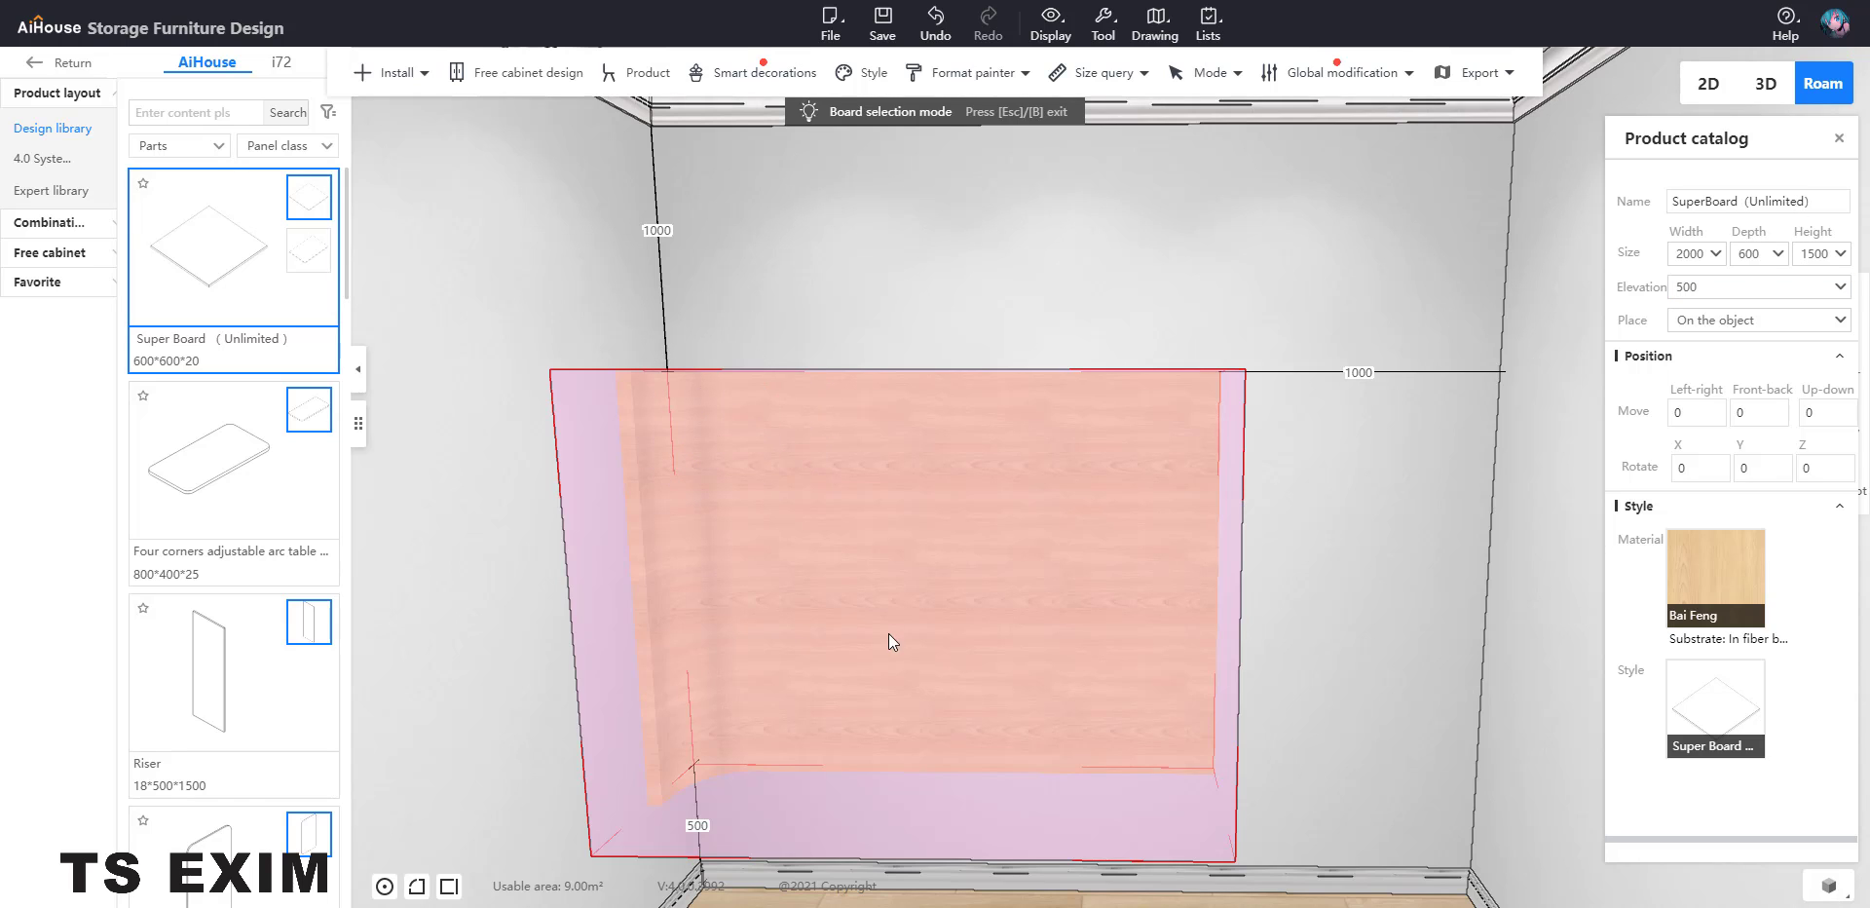
Leave the furniture design module and show the Fill light models from the public library's Lighting category
left_click(52, 65)
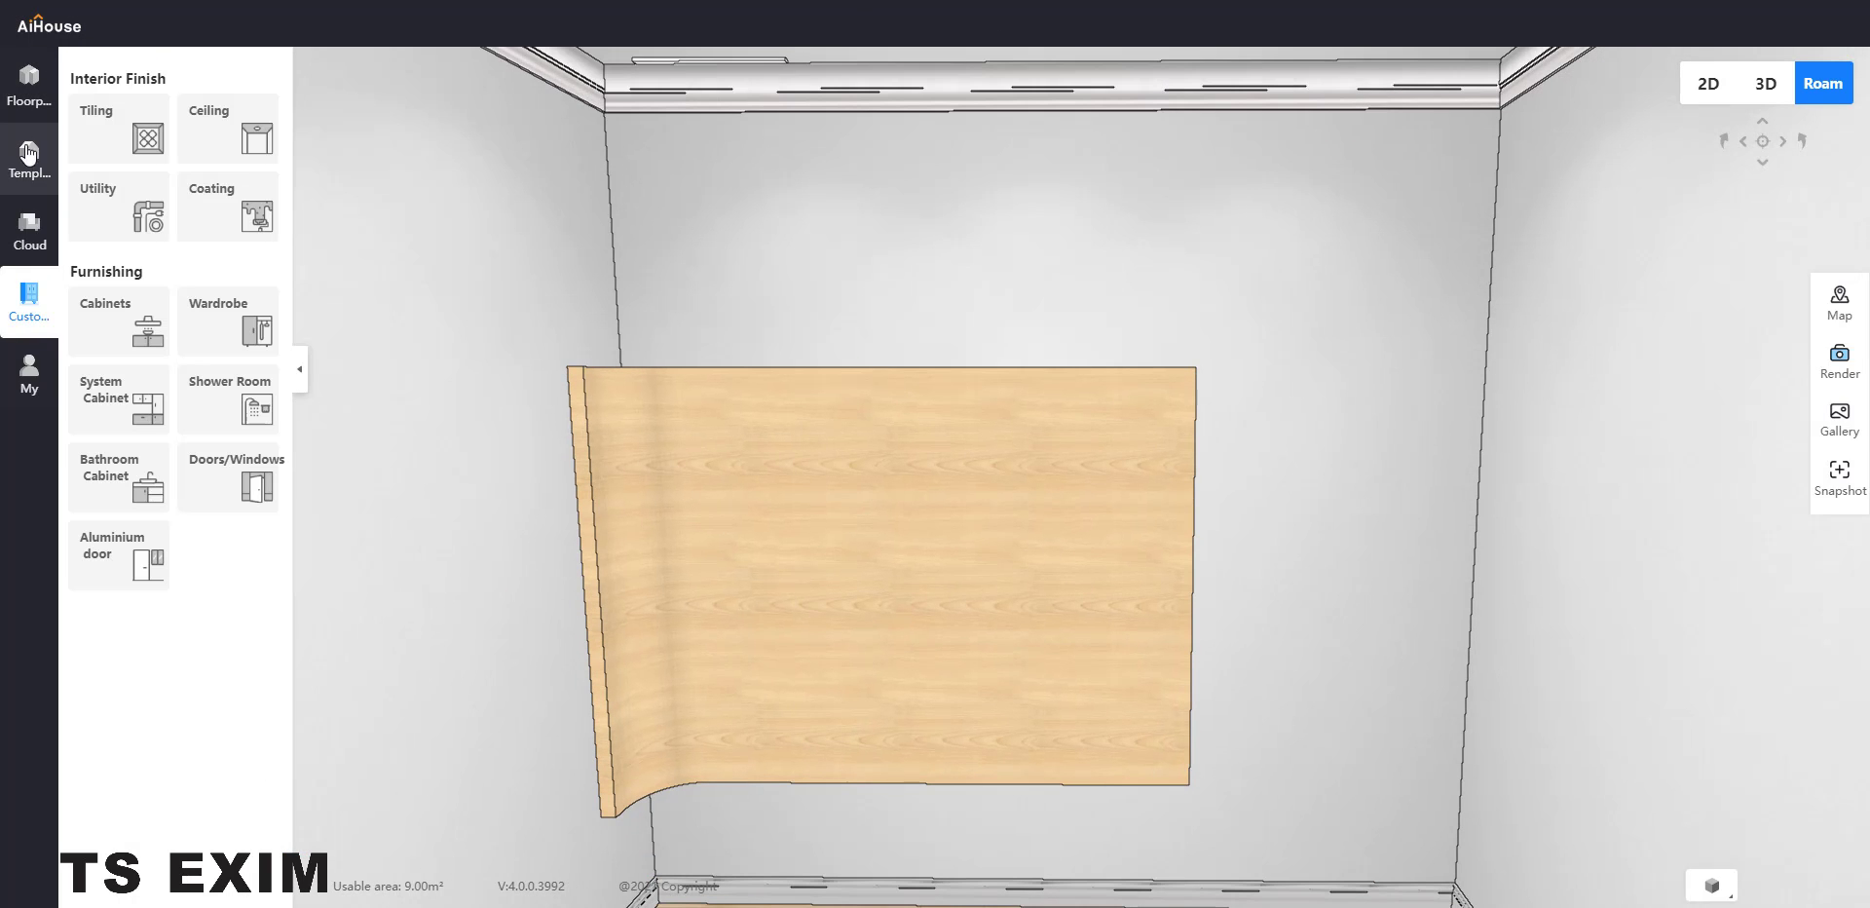
left_click(27, 241)
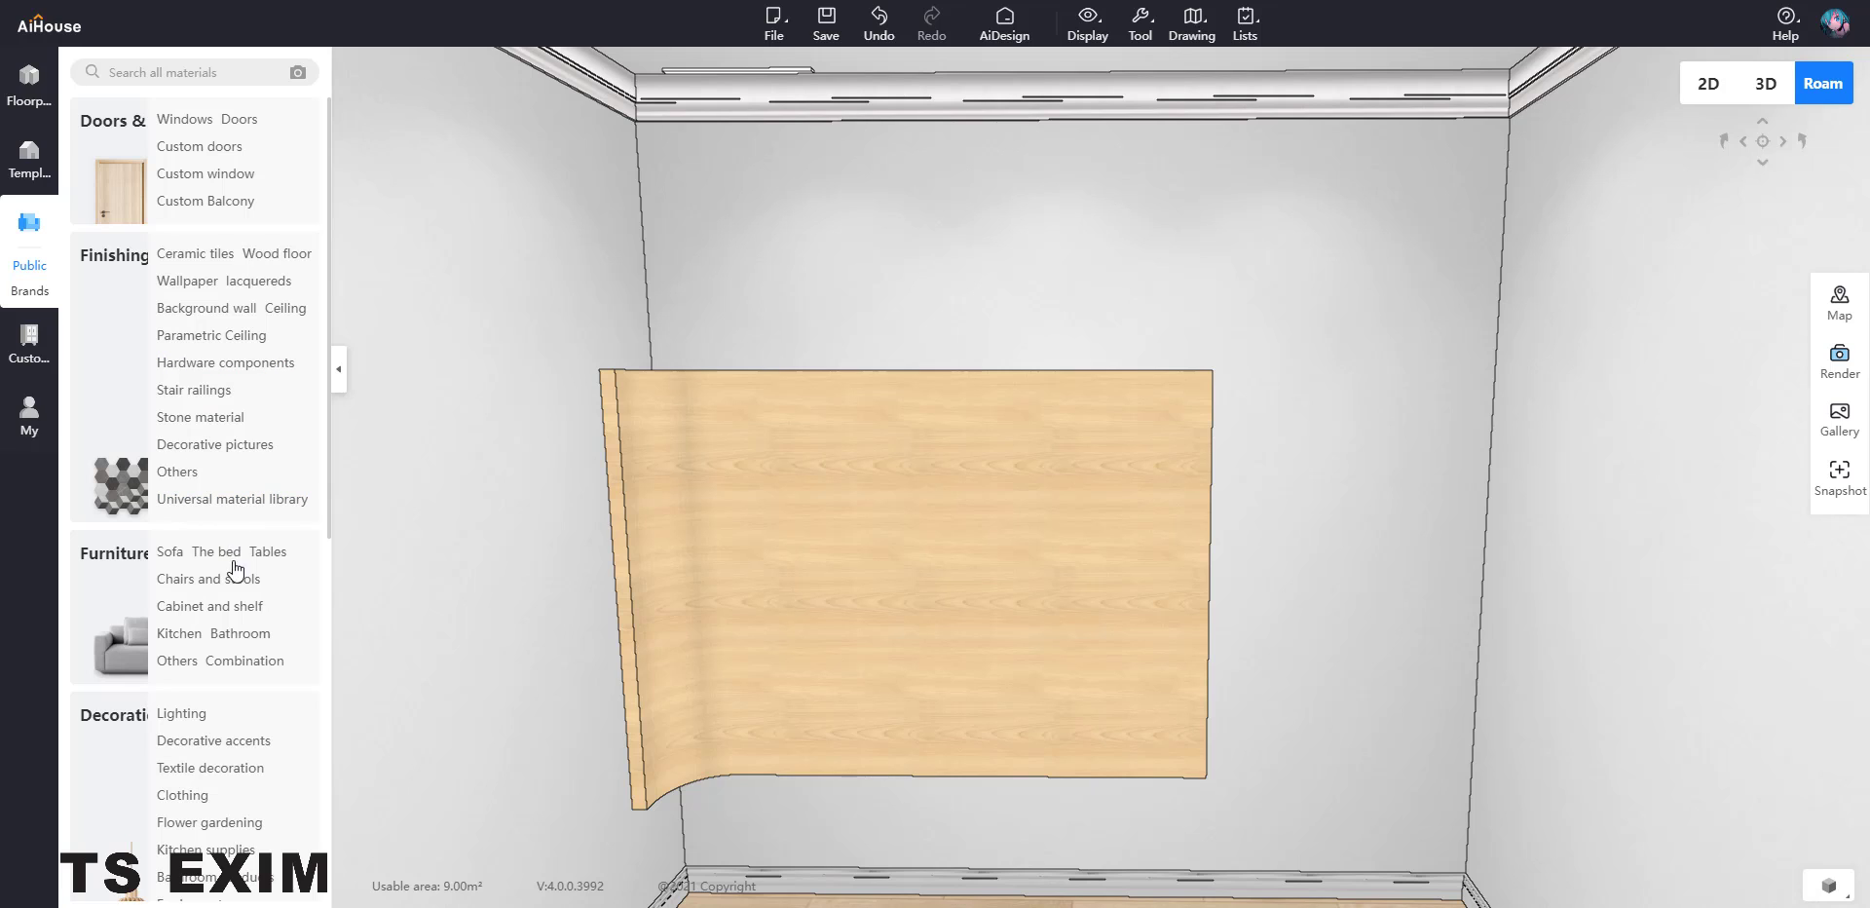
left_click(181, 716)
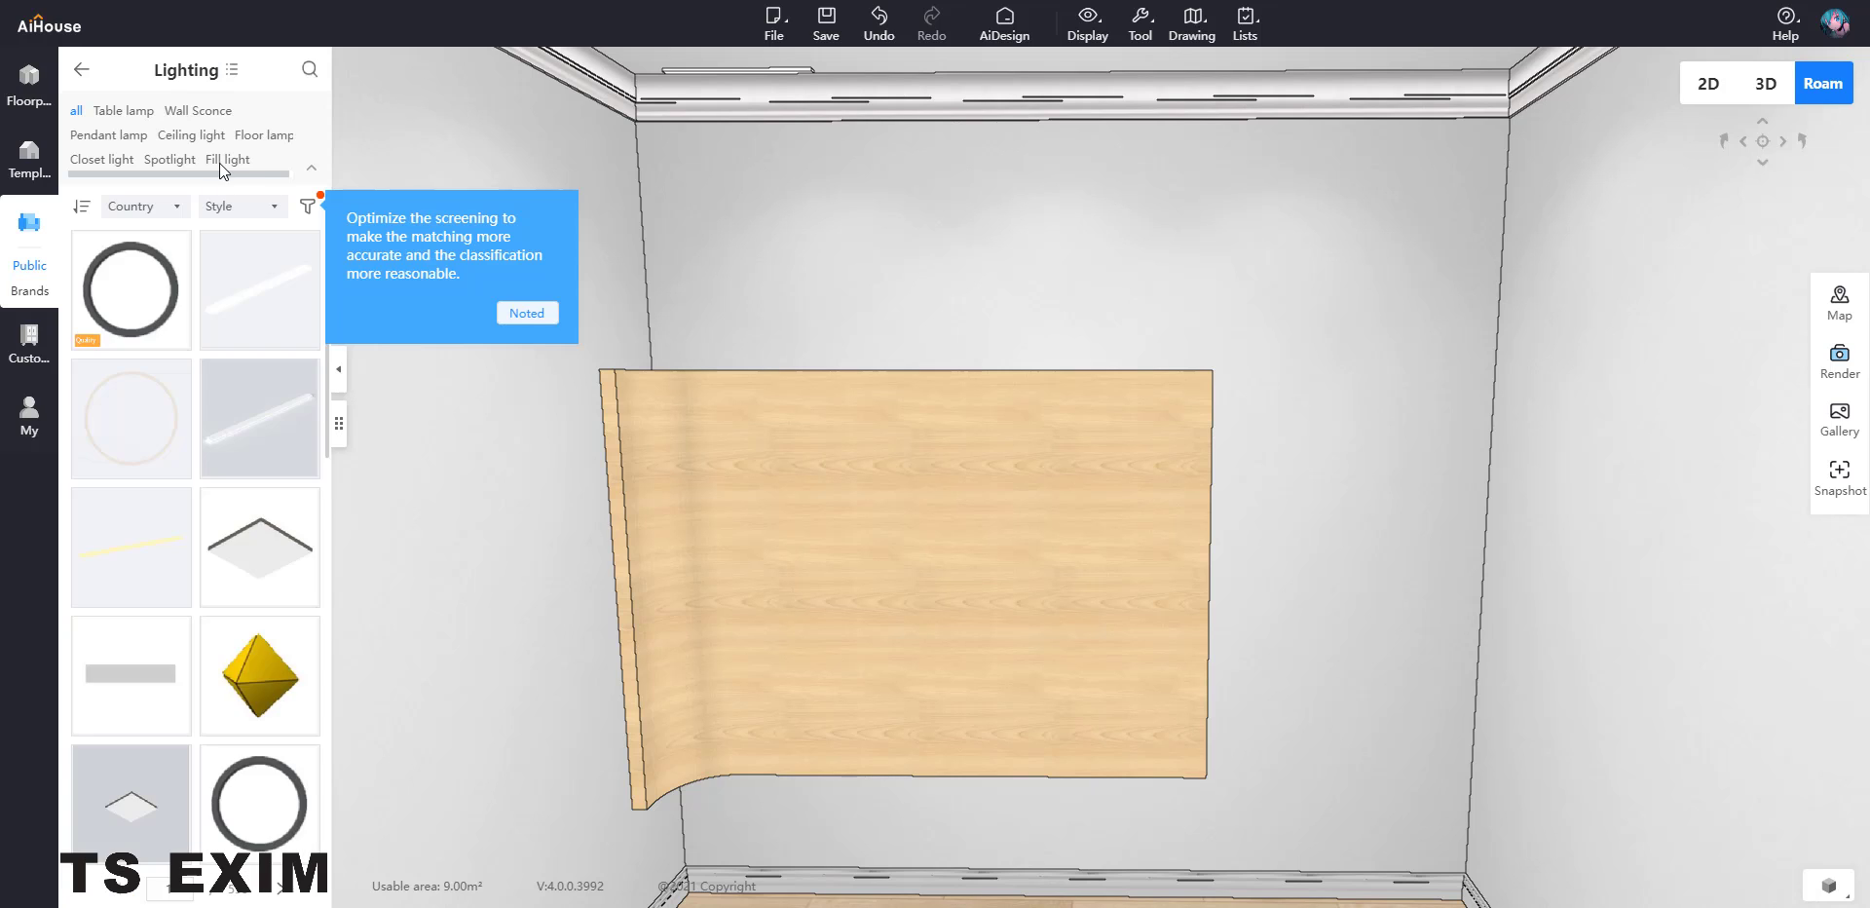
left_click(226, 160)
left_click(227, 159)
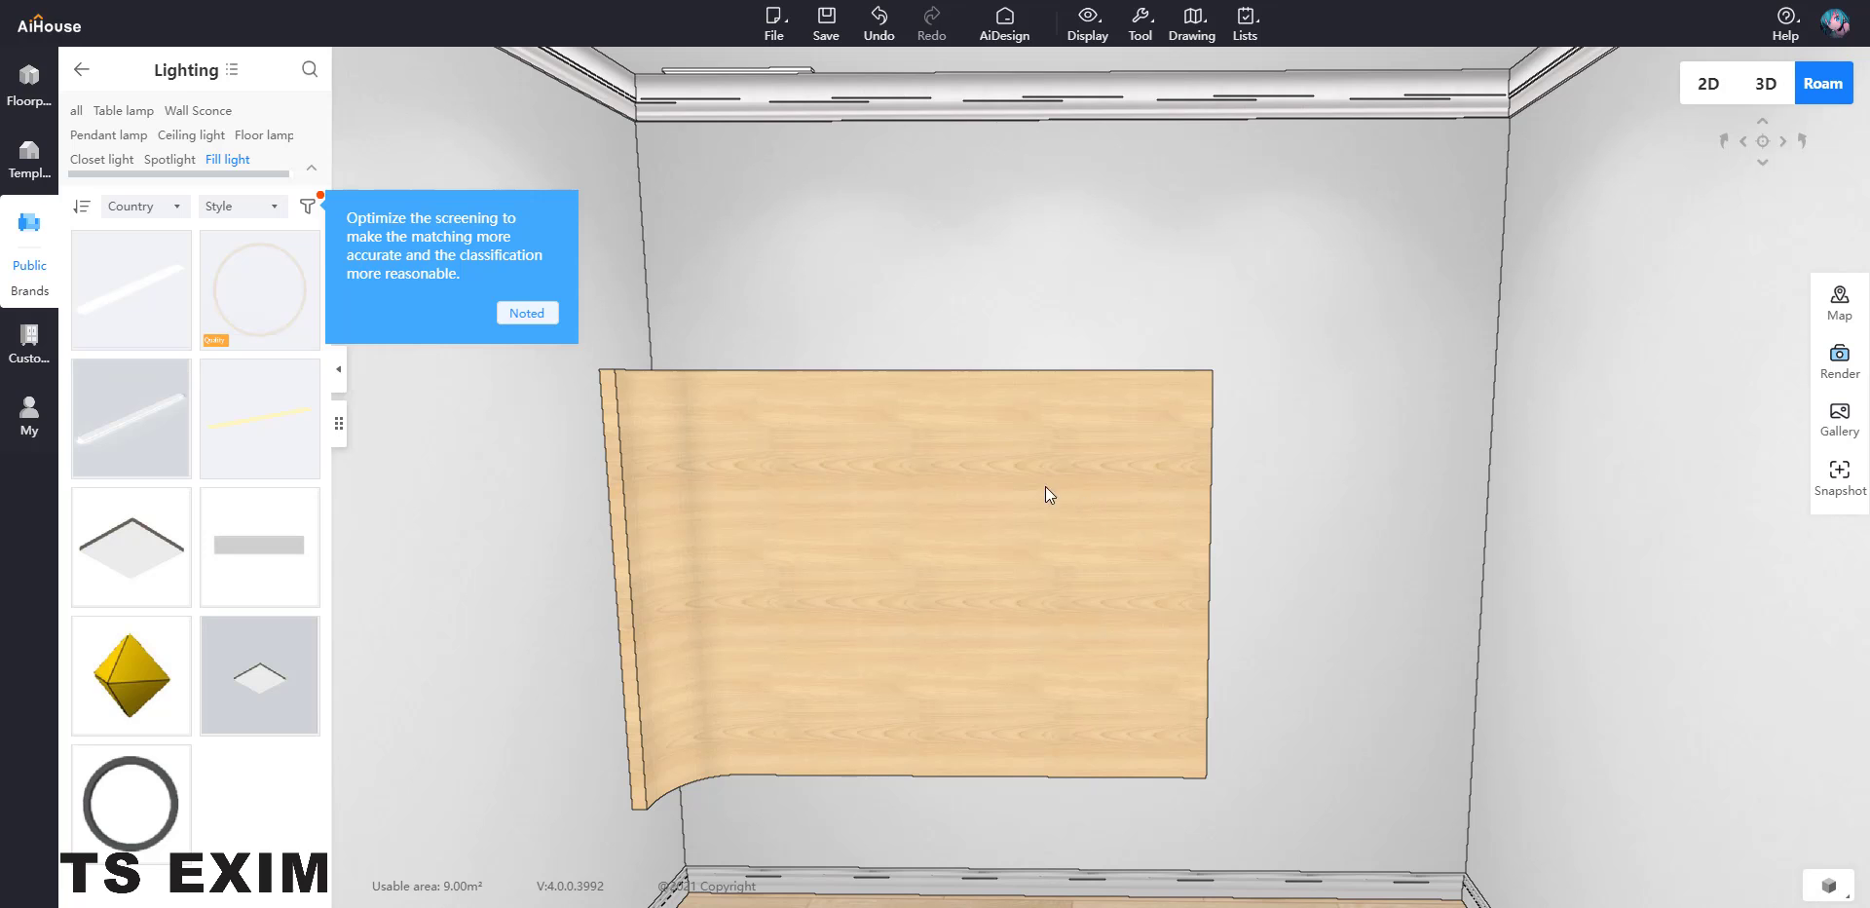
Place a 3.0 universal light strip on the board's upper edge at its far end and fine-tune its height
right_click_drag(997, 533, 990, 540)
scroll(990, 539, "up", 4)
middle_click_drag(989, 540, 976, 640)
right_click_drag(976, 641, 974, 637)
scroll(974, 637, "up", 2)
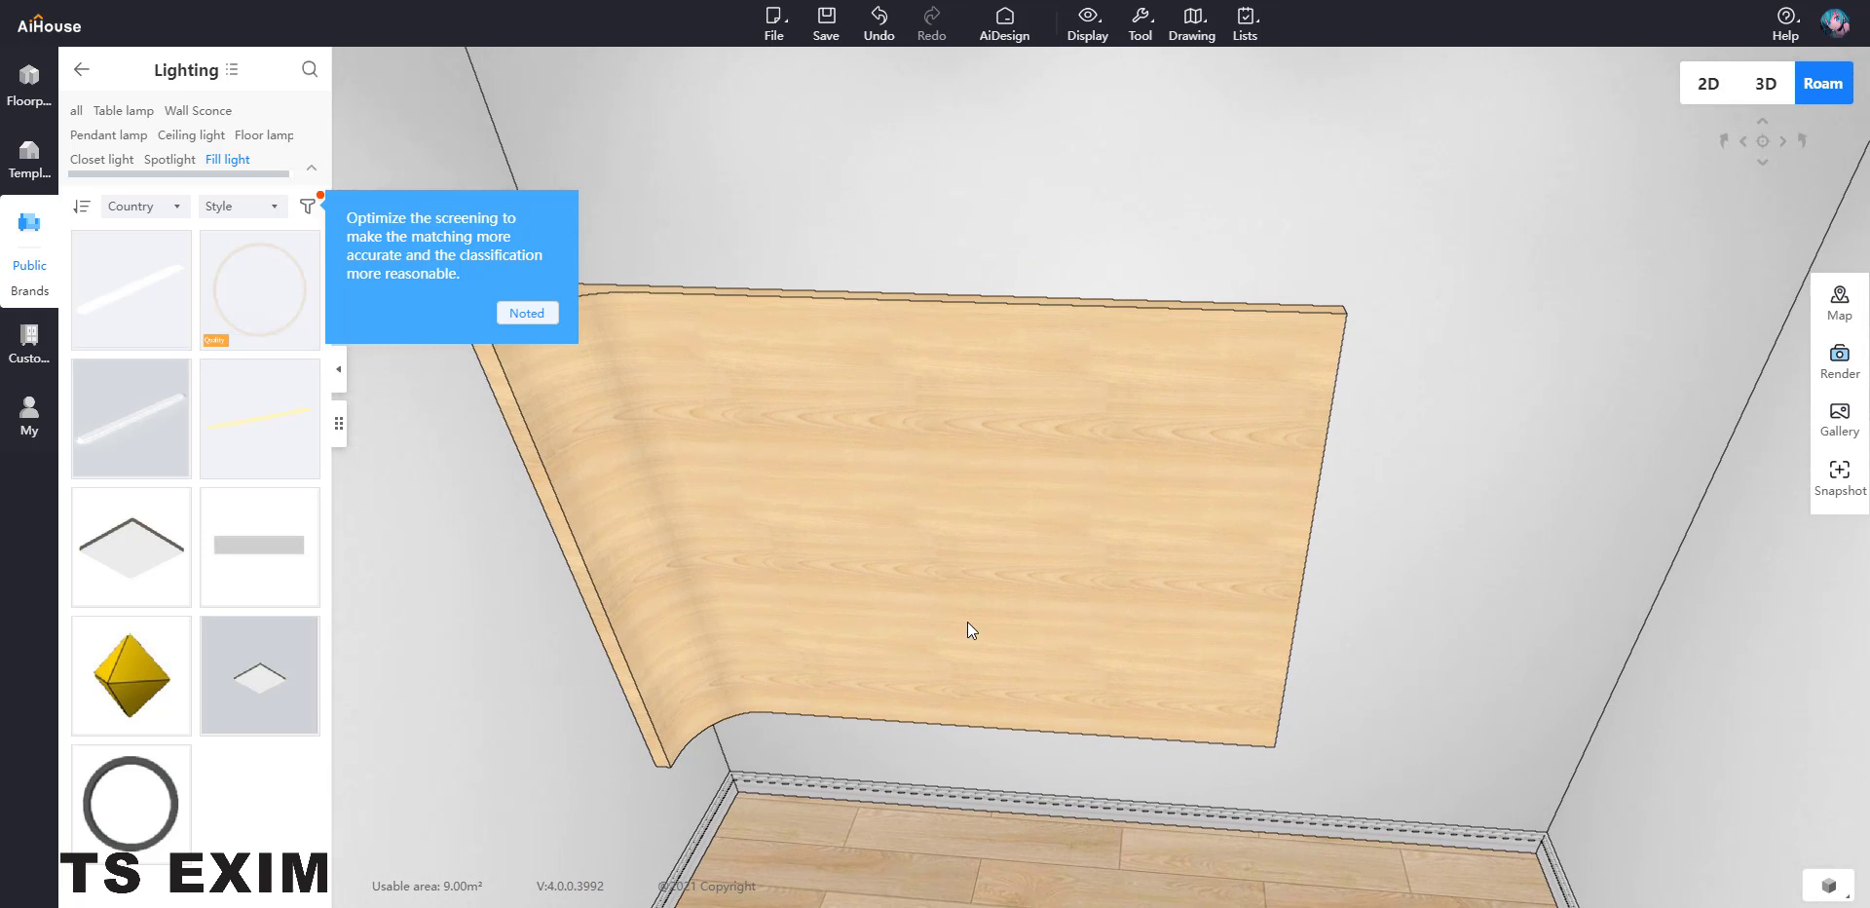
left_click(527, 315)
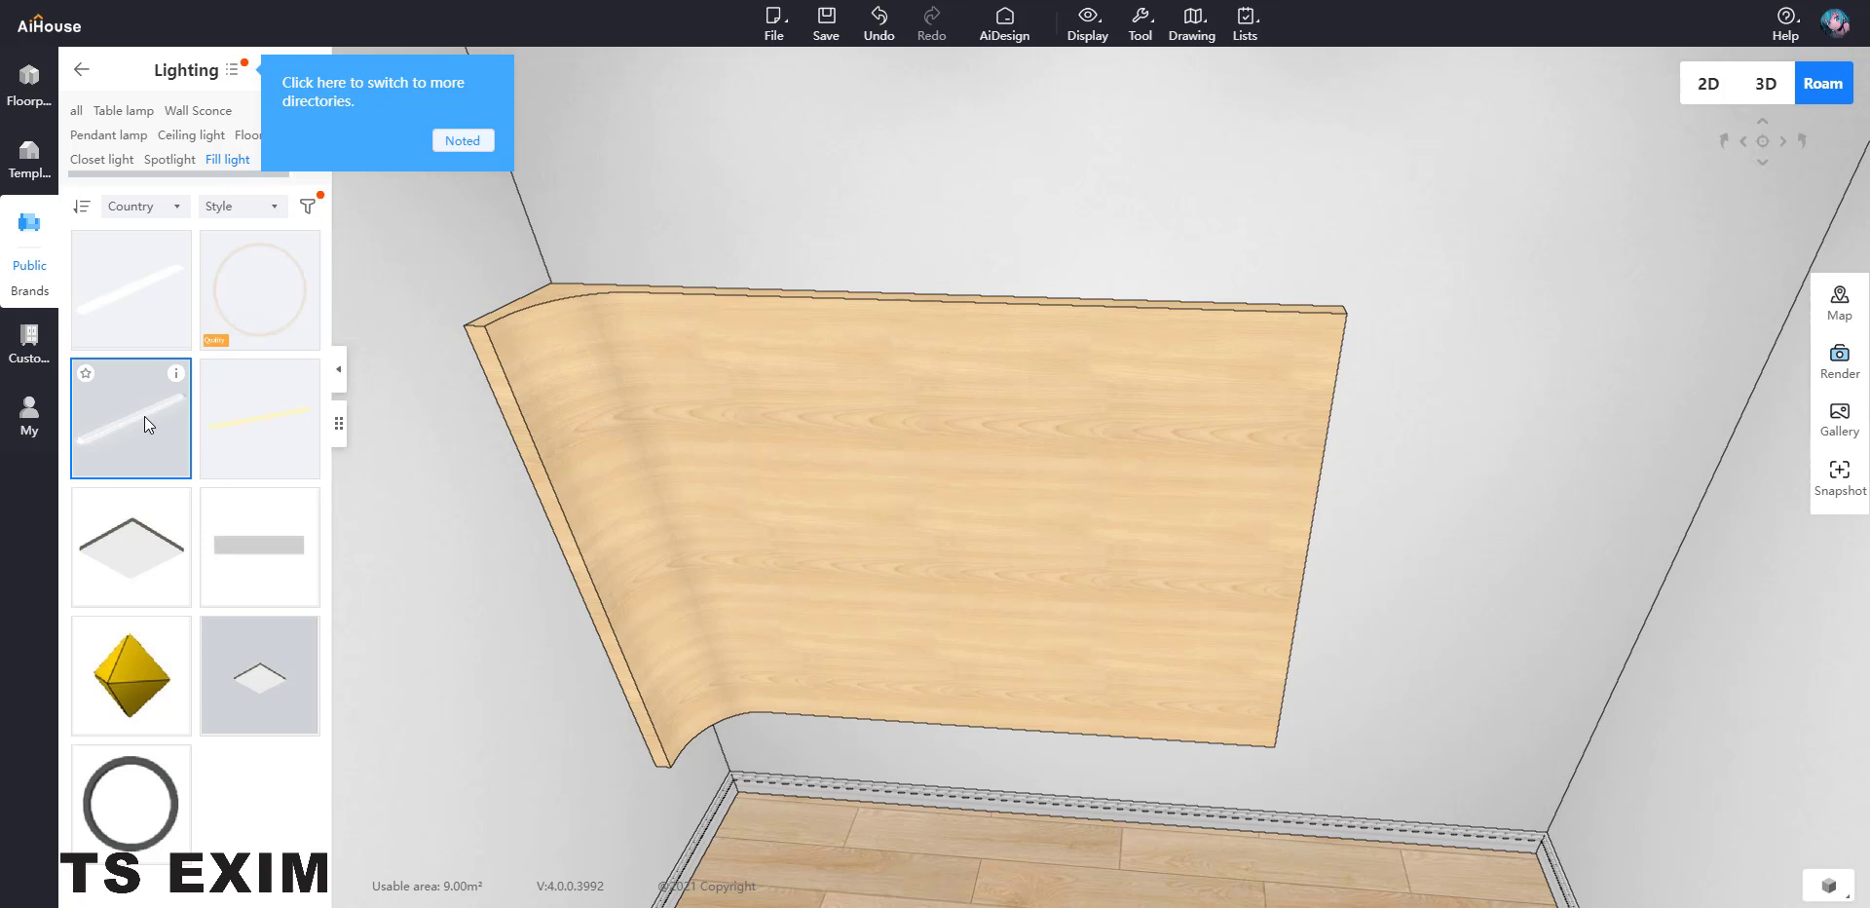
left_click_drag(144, 417, 1247, 302)
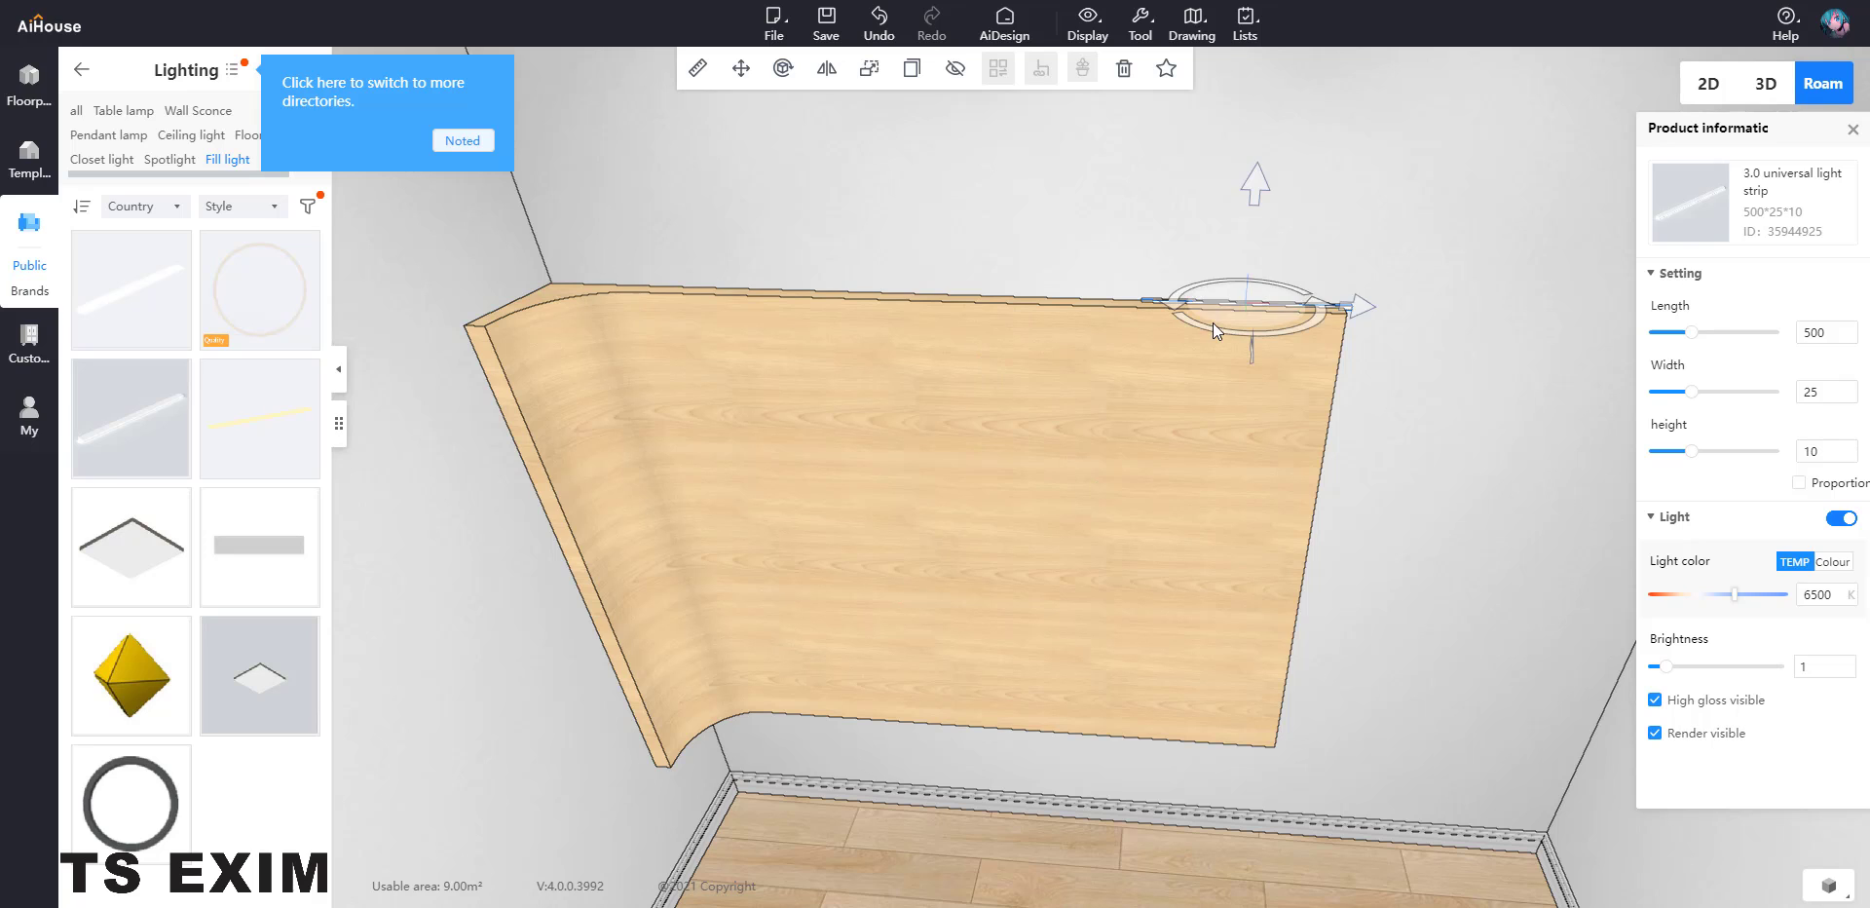
scroll(1253, 330, "up", 4)
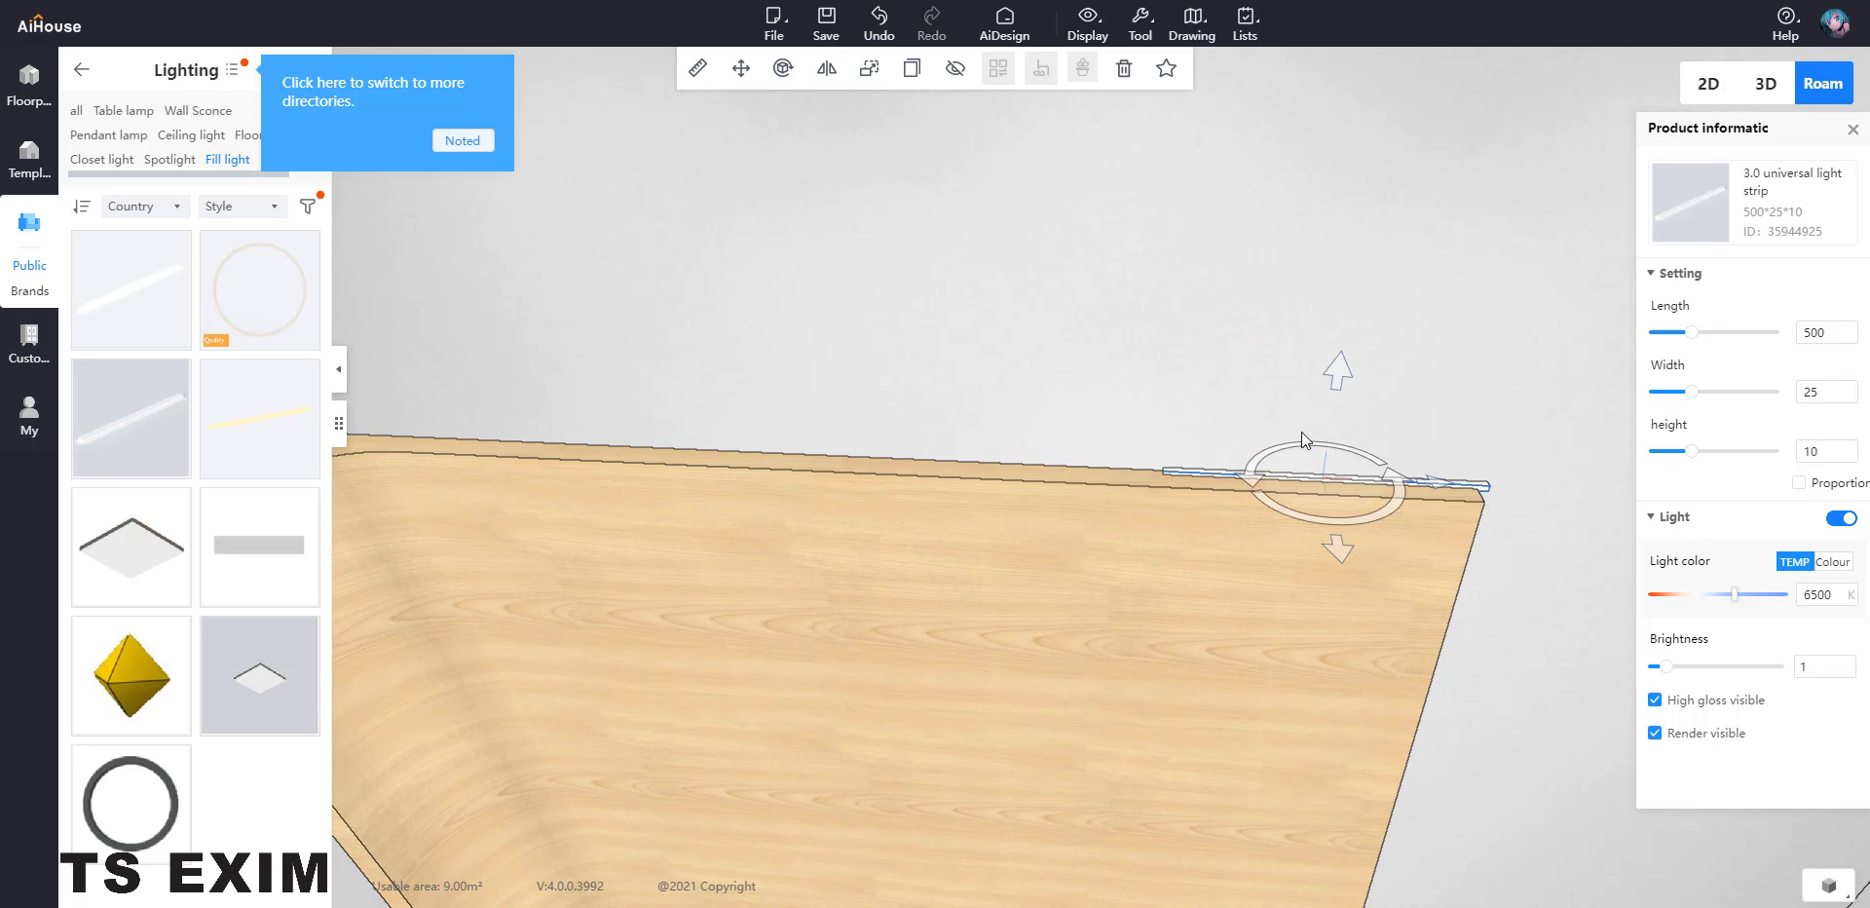
left_click_drag(1336, 559, 1335, 563)
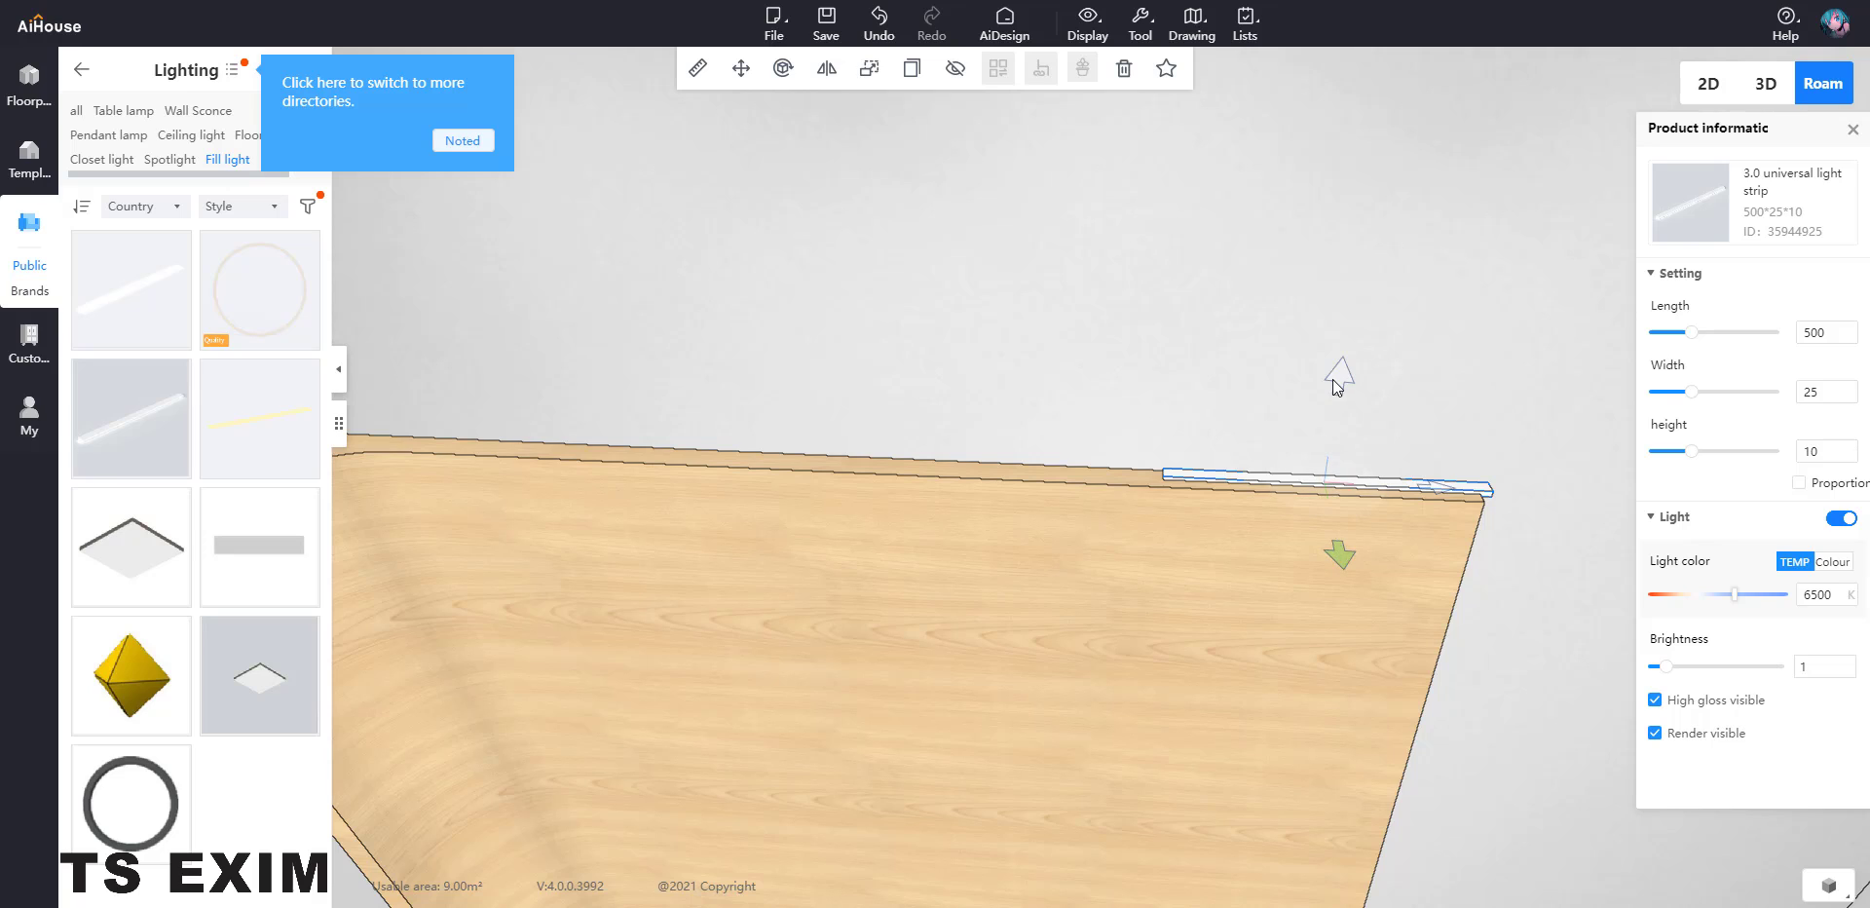
left_click_drag(1336, 378, 1336, 376)
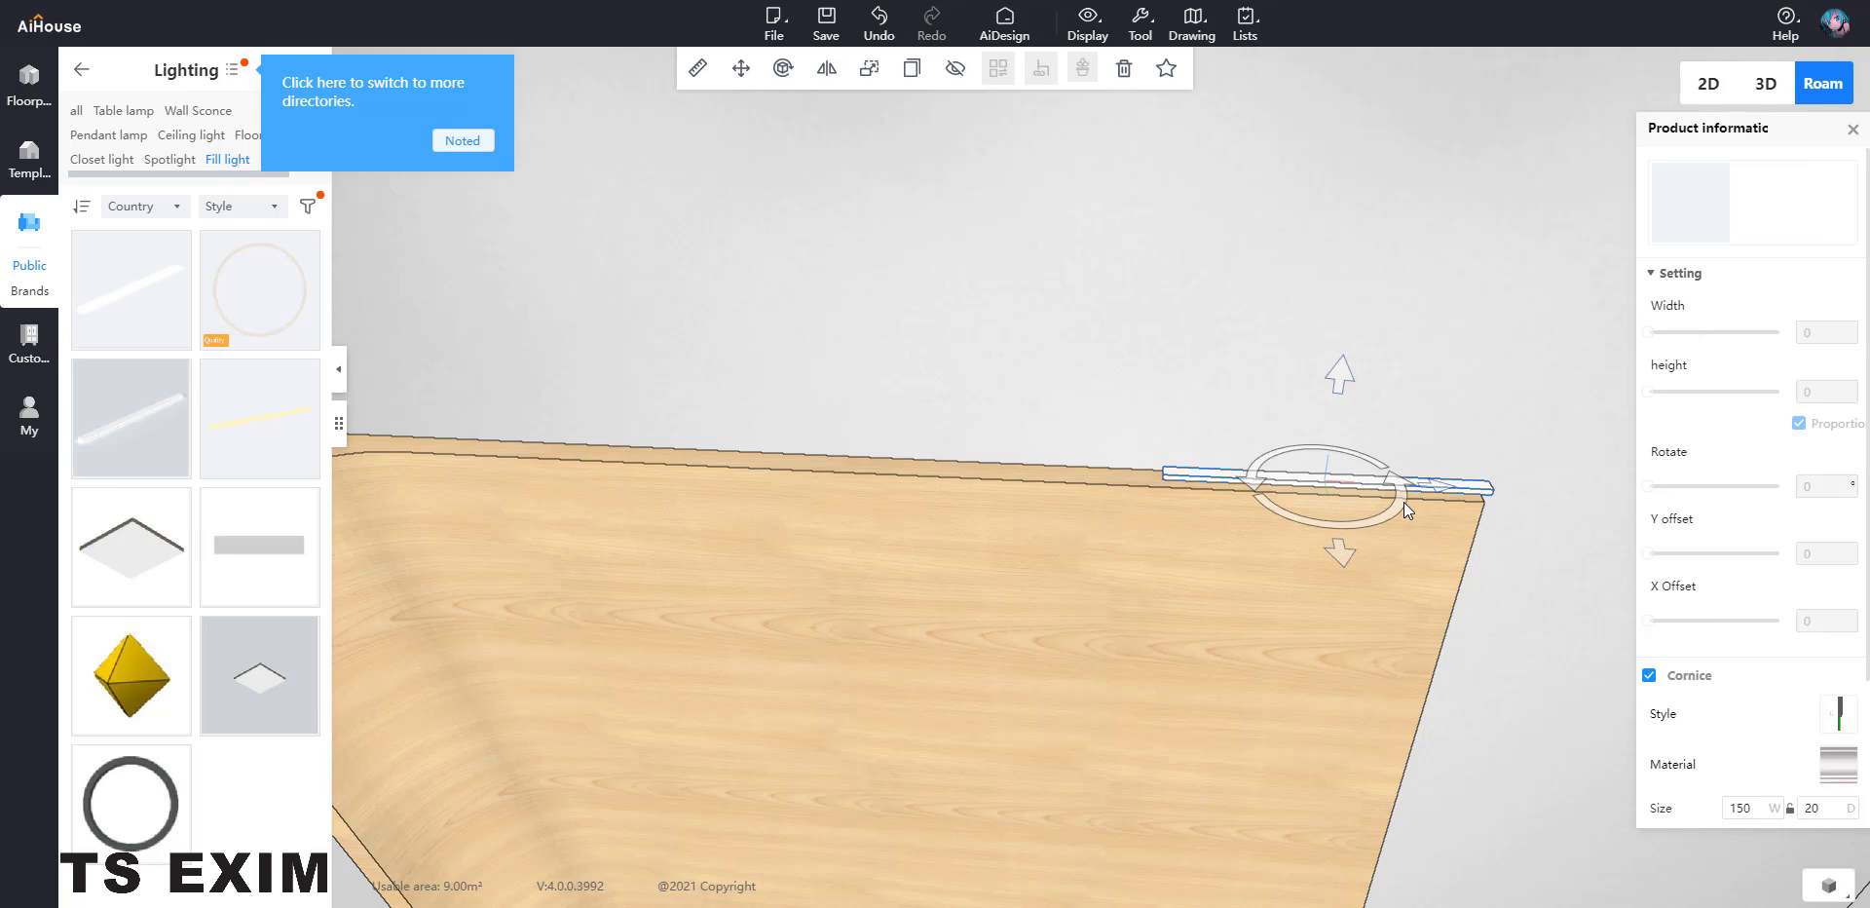
Stretch the light strip along the board's straight upper edge to a length of 1825
left_click(1411, 487)
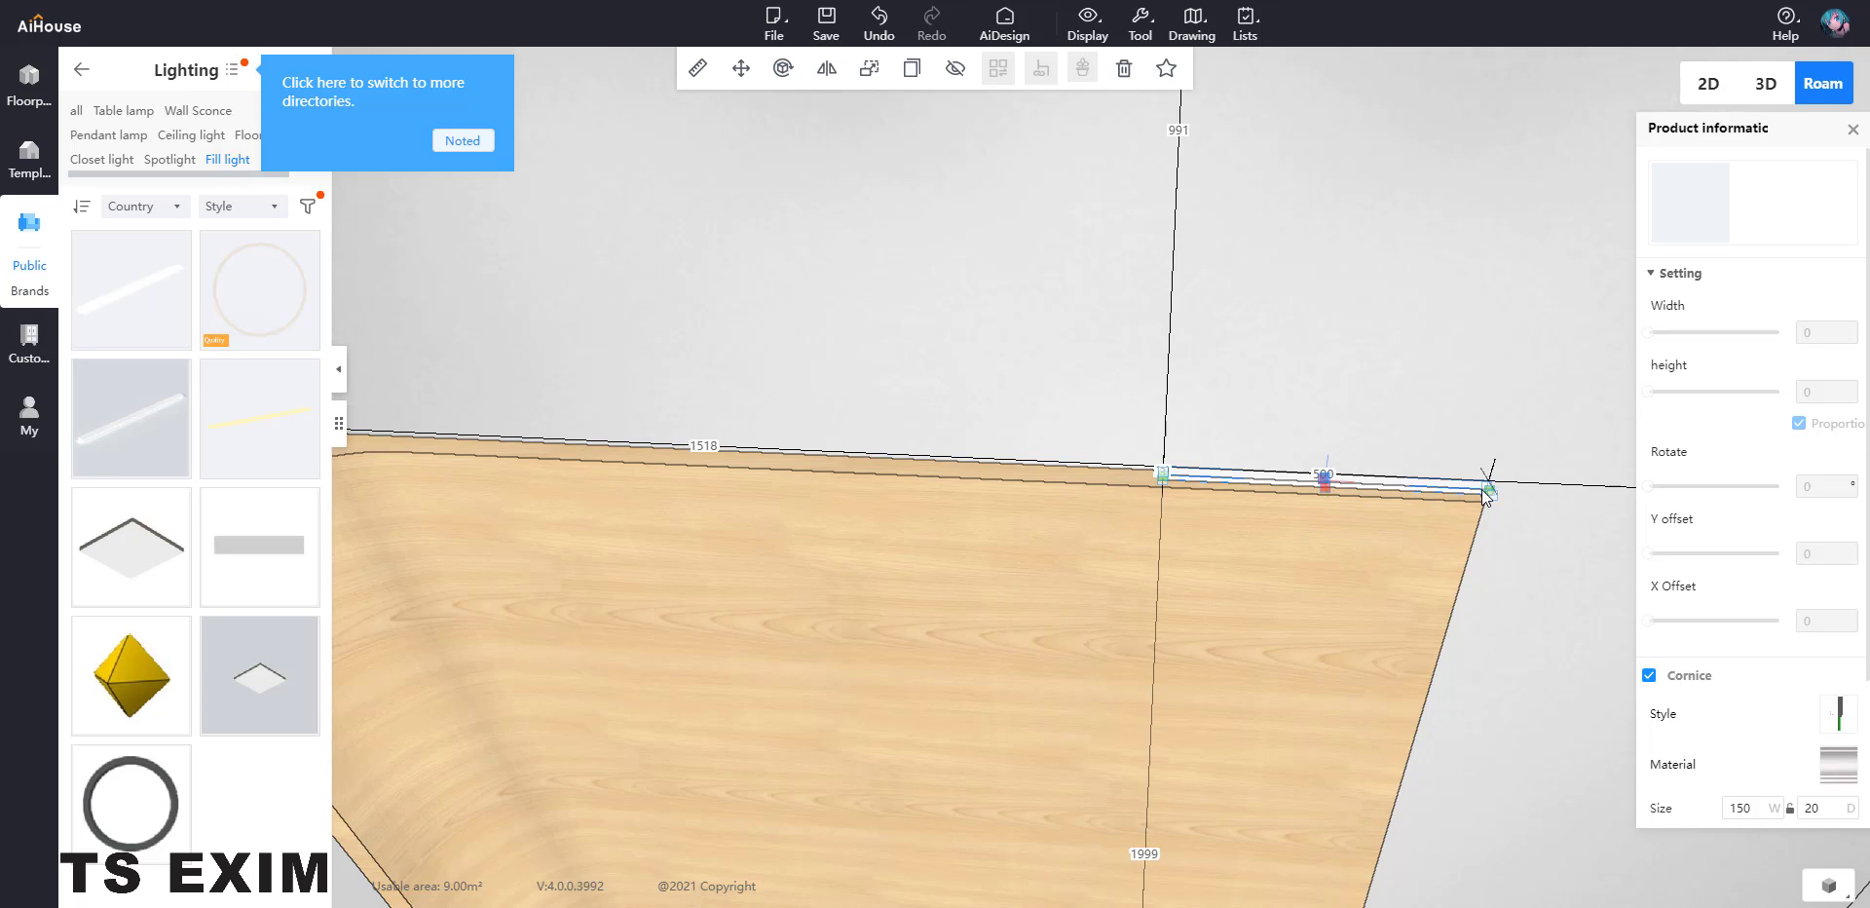
left_click_drag(1488, 496, 1477, 494)
left_click_drag(1162, 484, 398, 434)
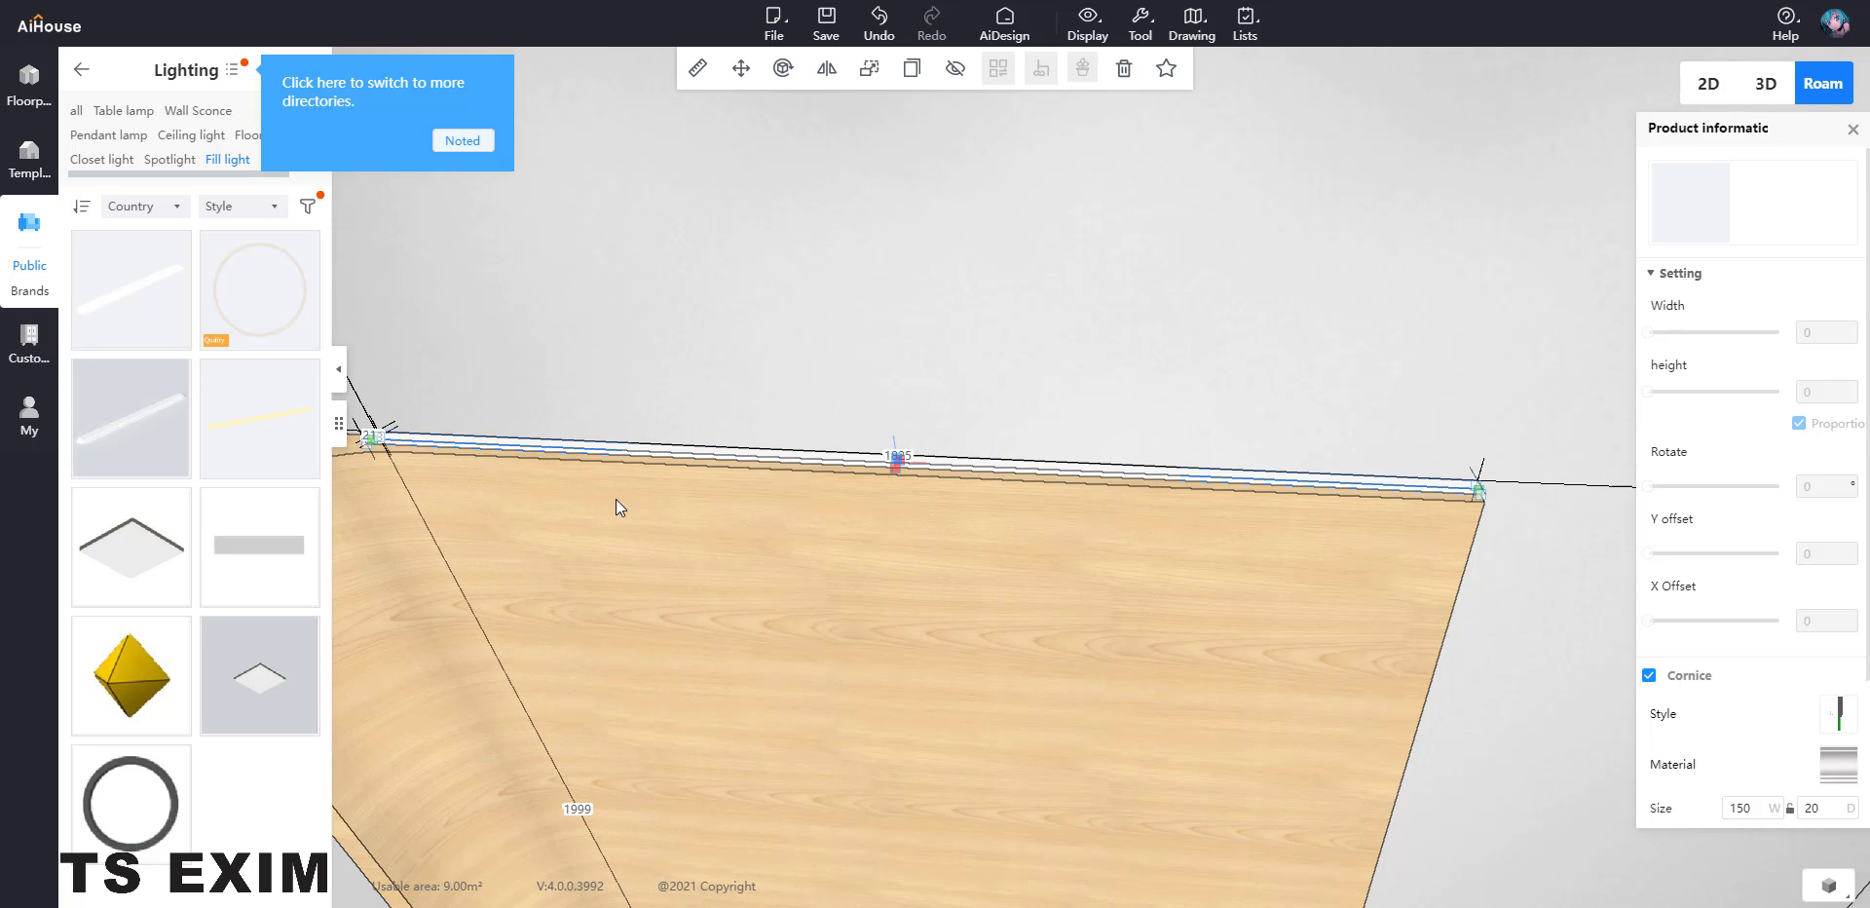
Copy the long light strip forward off the wall and set the copy's length to 100
mouse_move(1279, 600)
right_mouse_down()
mouse_move(1069, 628)
mouse_move(954, 617)
mouse_move(1013, 587)
mouse_move(1056, 610)
mouse_move(1091, 564)
mouse_move(1266, 587)
right_mouse_up()
key("a")
key("w")
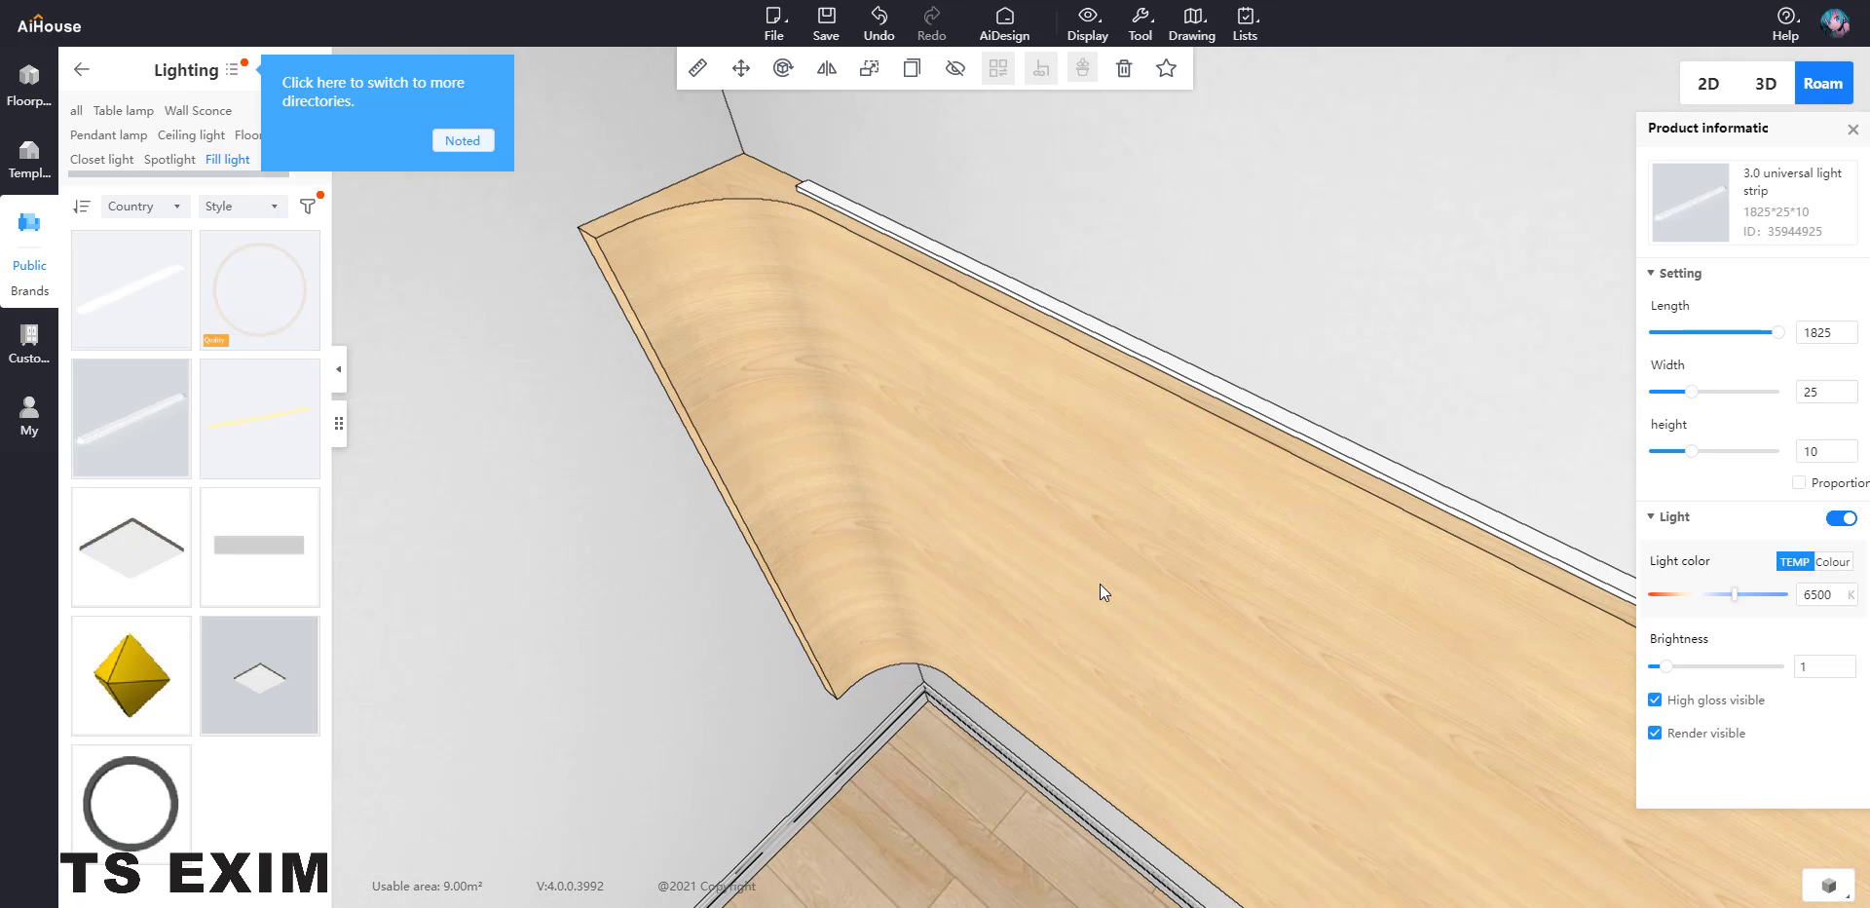
key("ctrl+z")
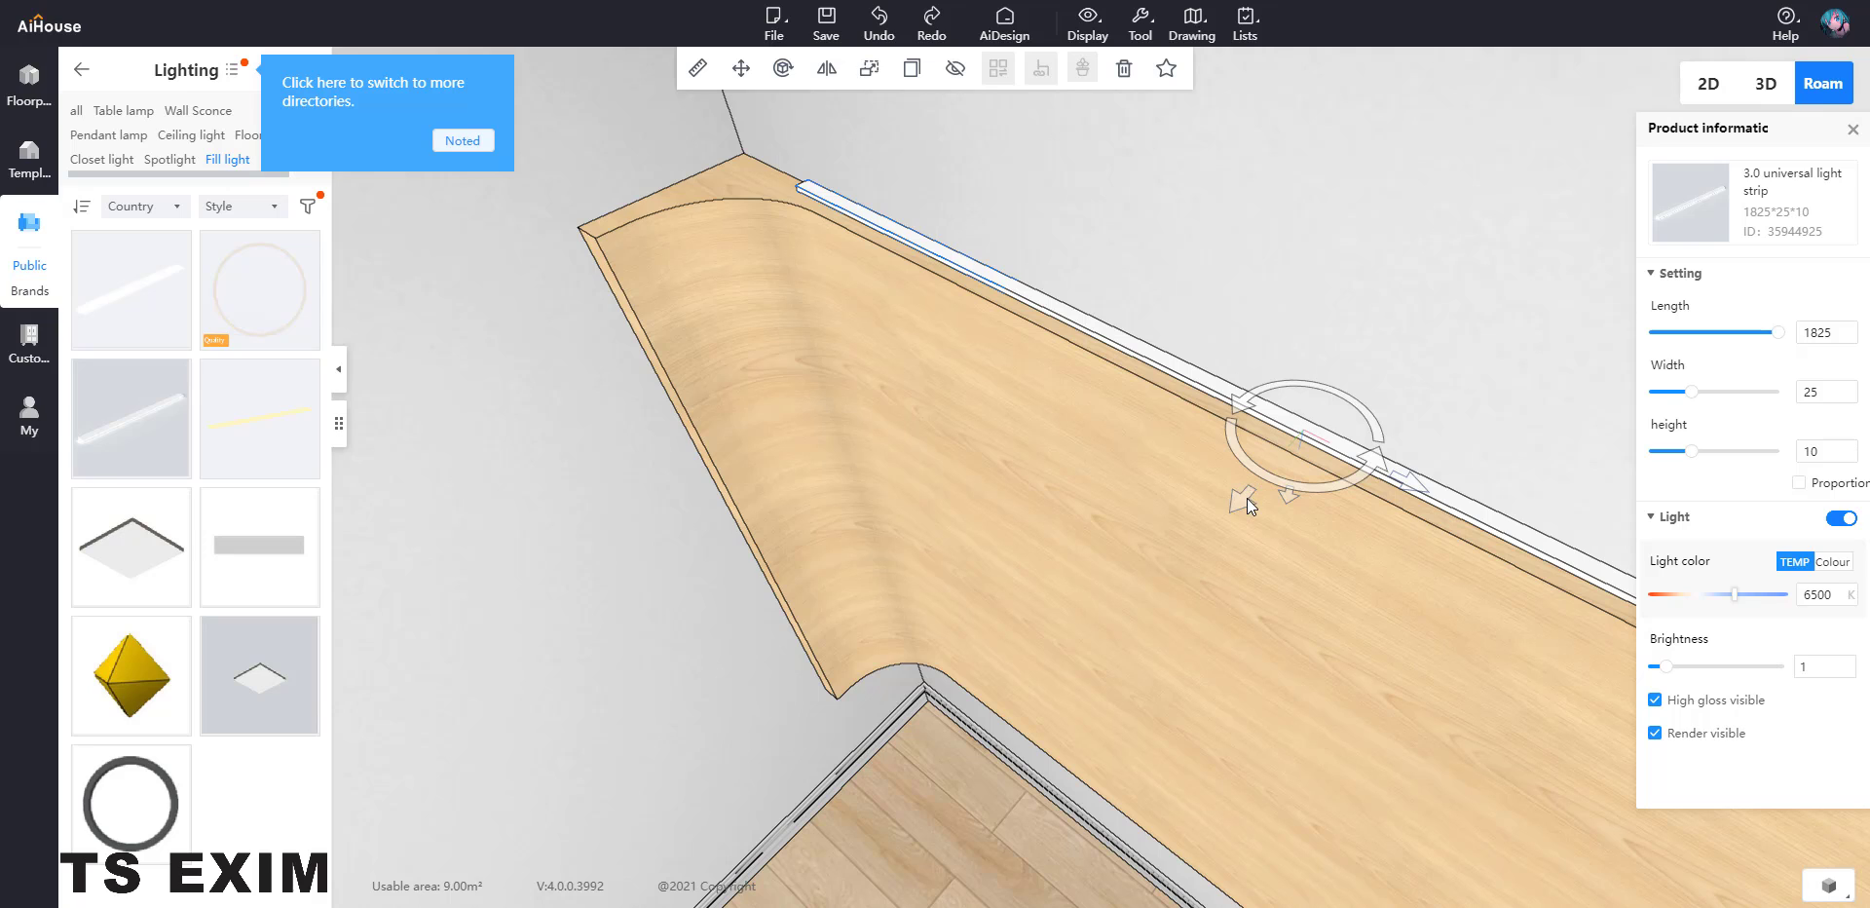
left_click_drag(1242, 499, 1057, 623)
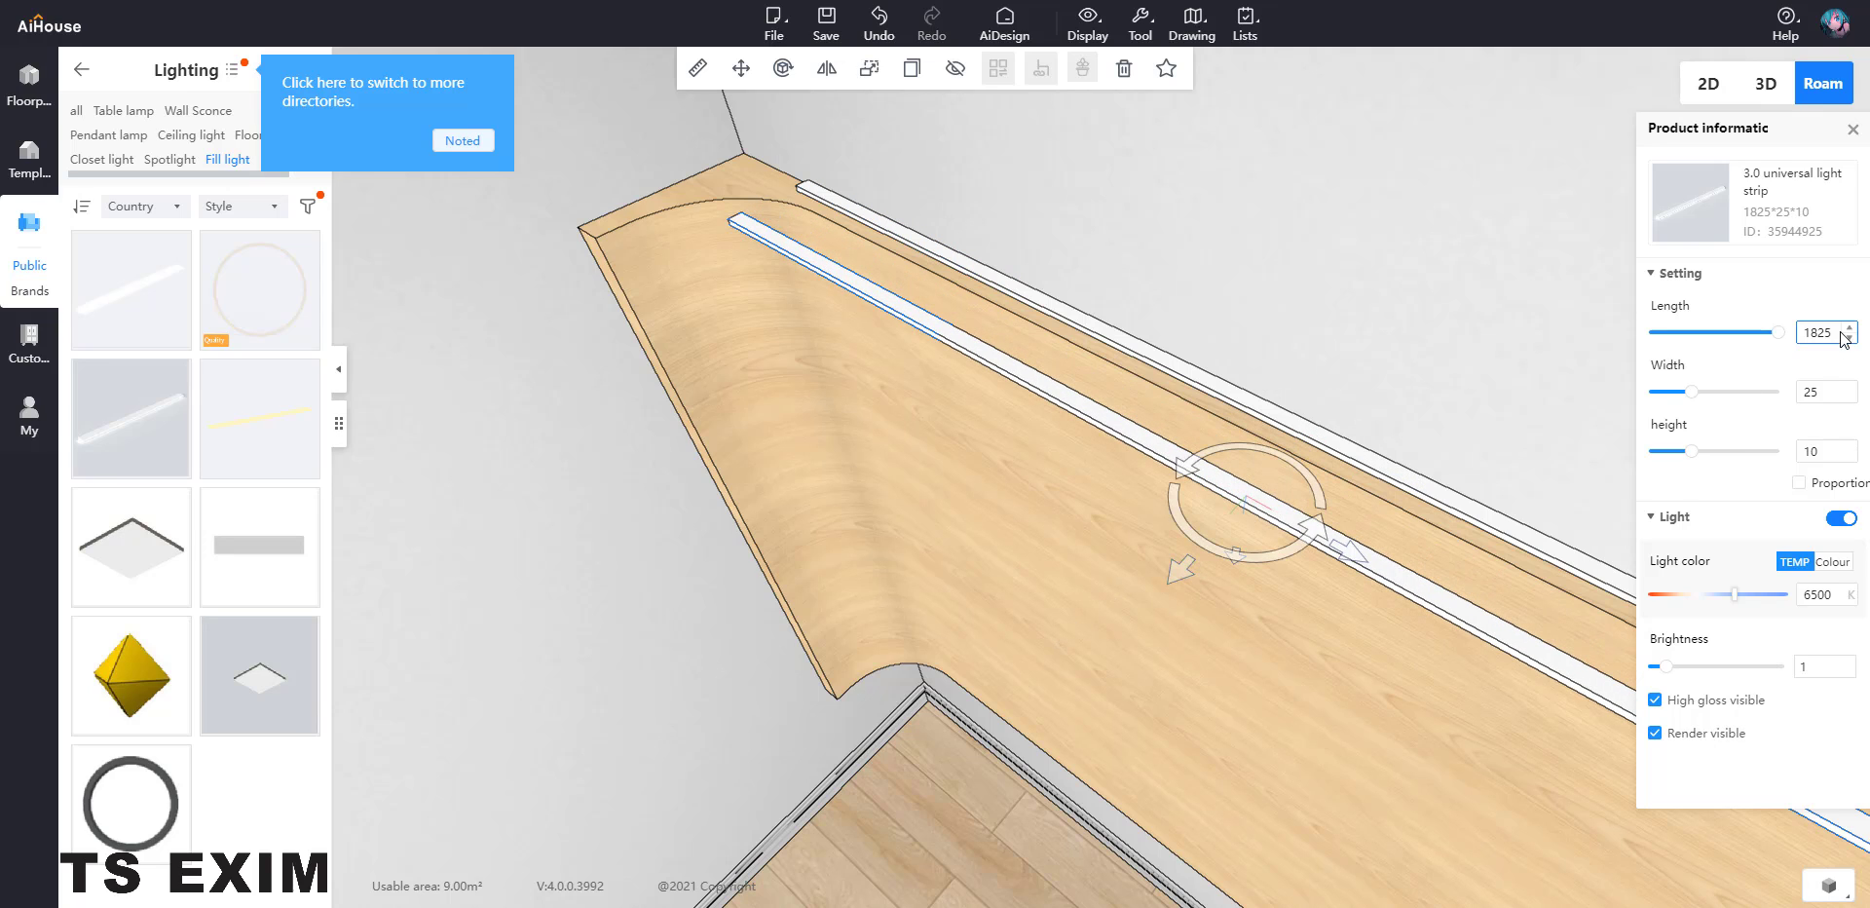
left_click_drag(1836, 331, 1785, 353)
type("100")
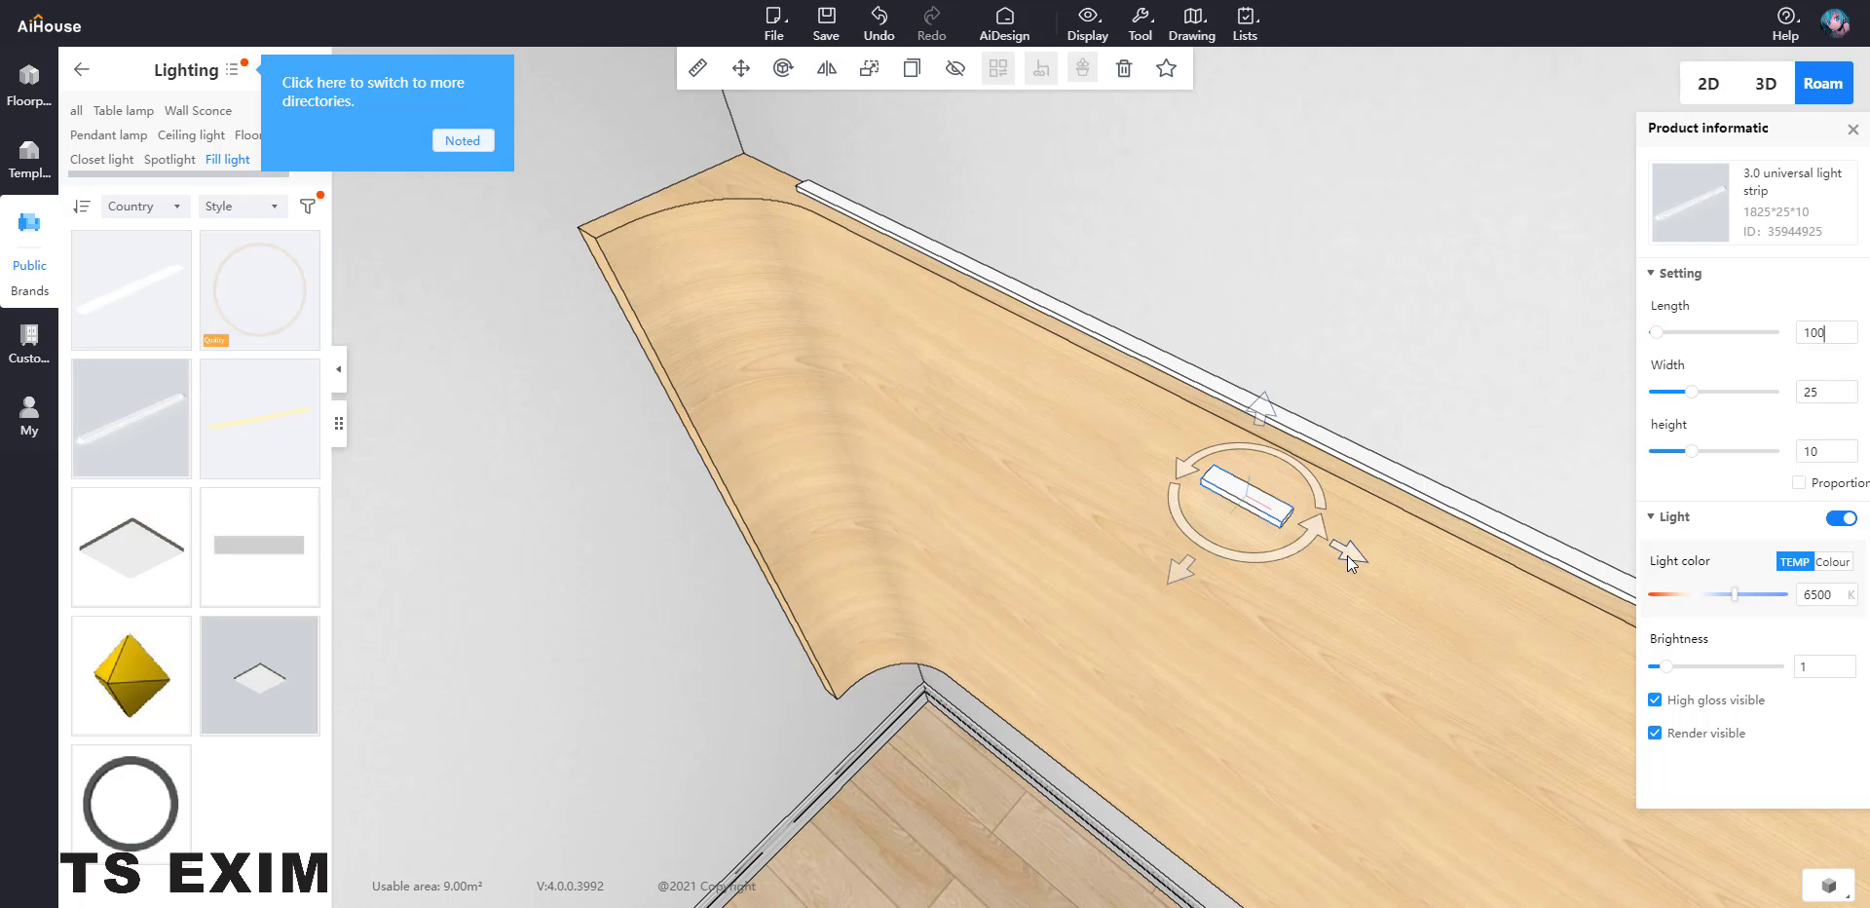
Position the short strip on the board's upper edge along the side wall, rotated parallel to that wall, and stretch it to 170
left_click_drag(1347, 555, 635, 224)
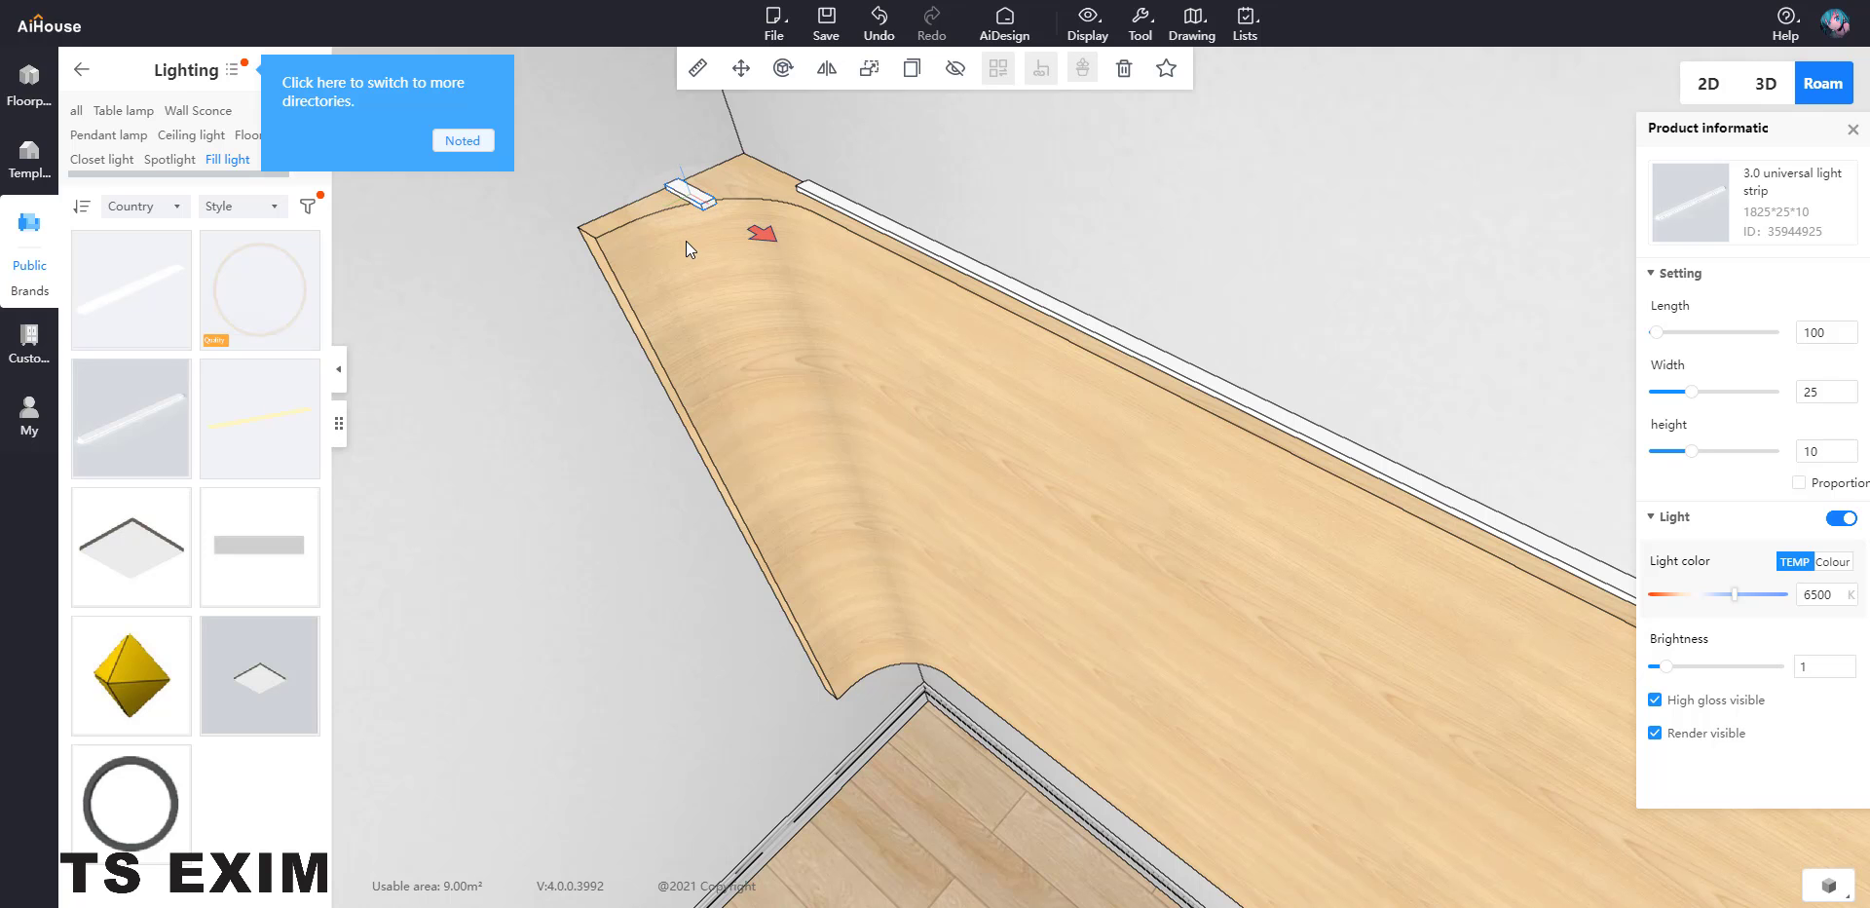
right_click_drag(682, 277, 793, 391)
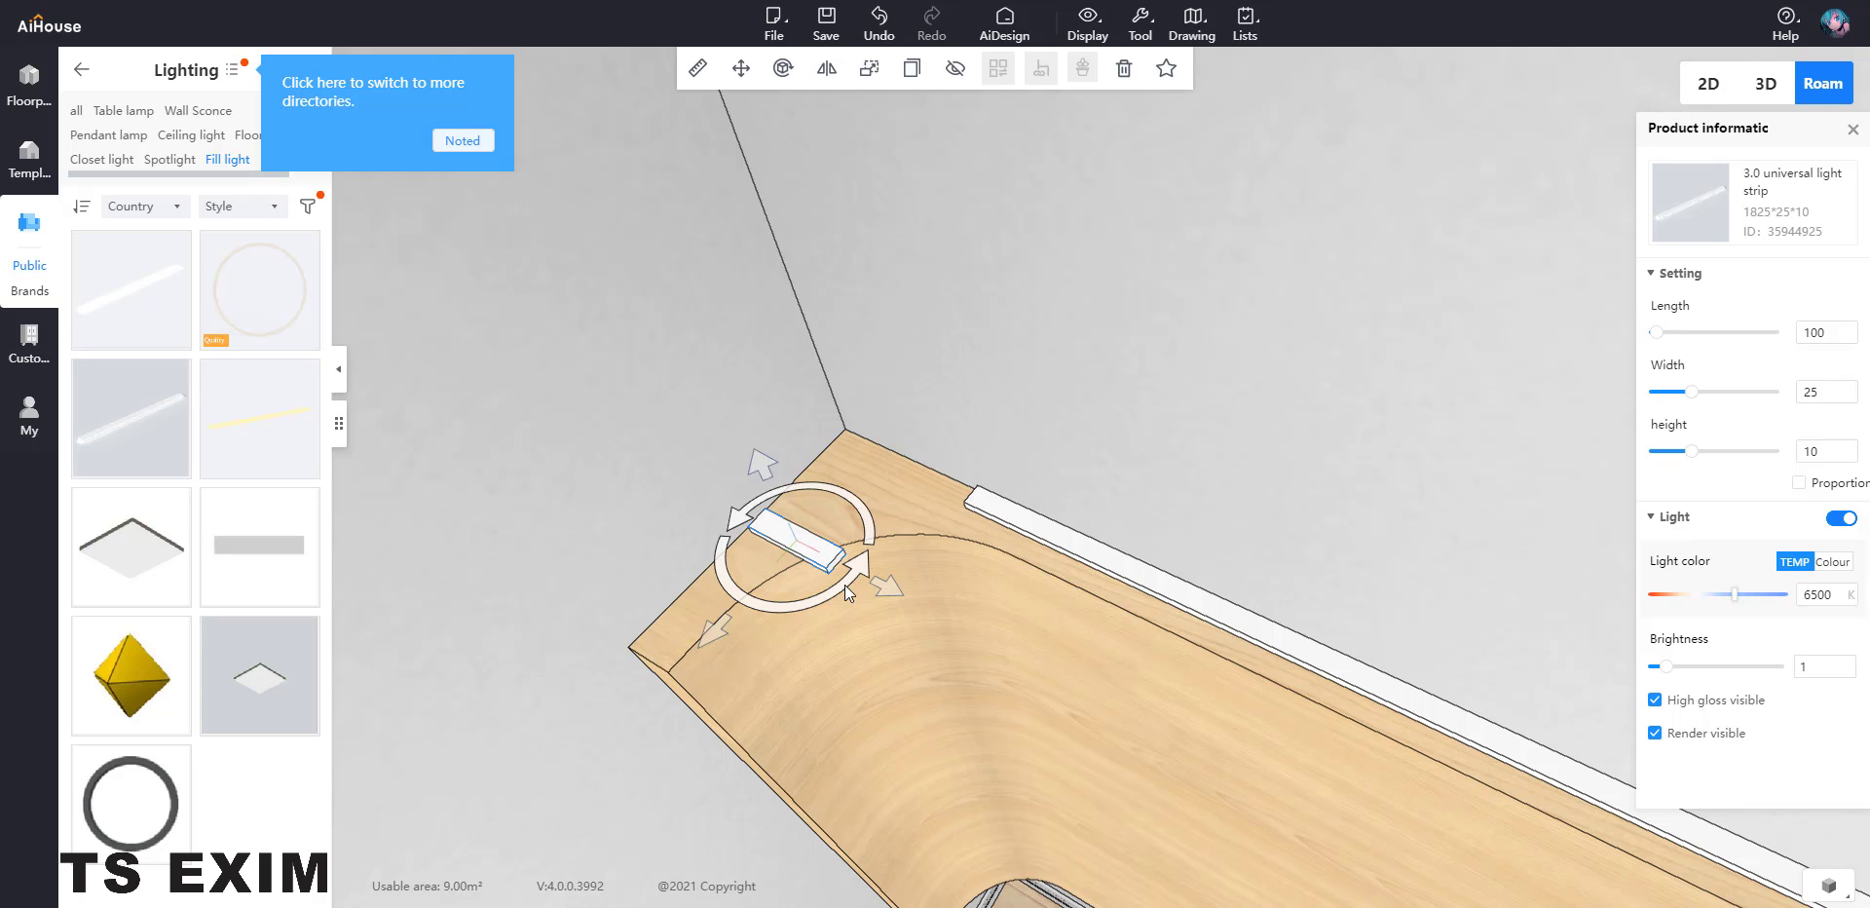
left_click_drag(844, 585, 859, 493)
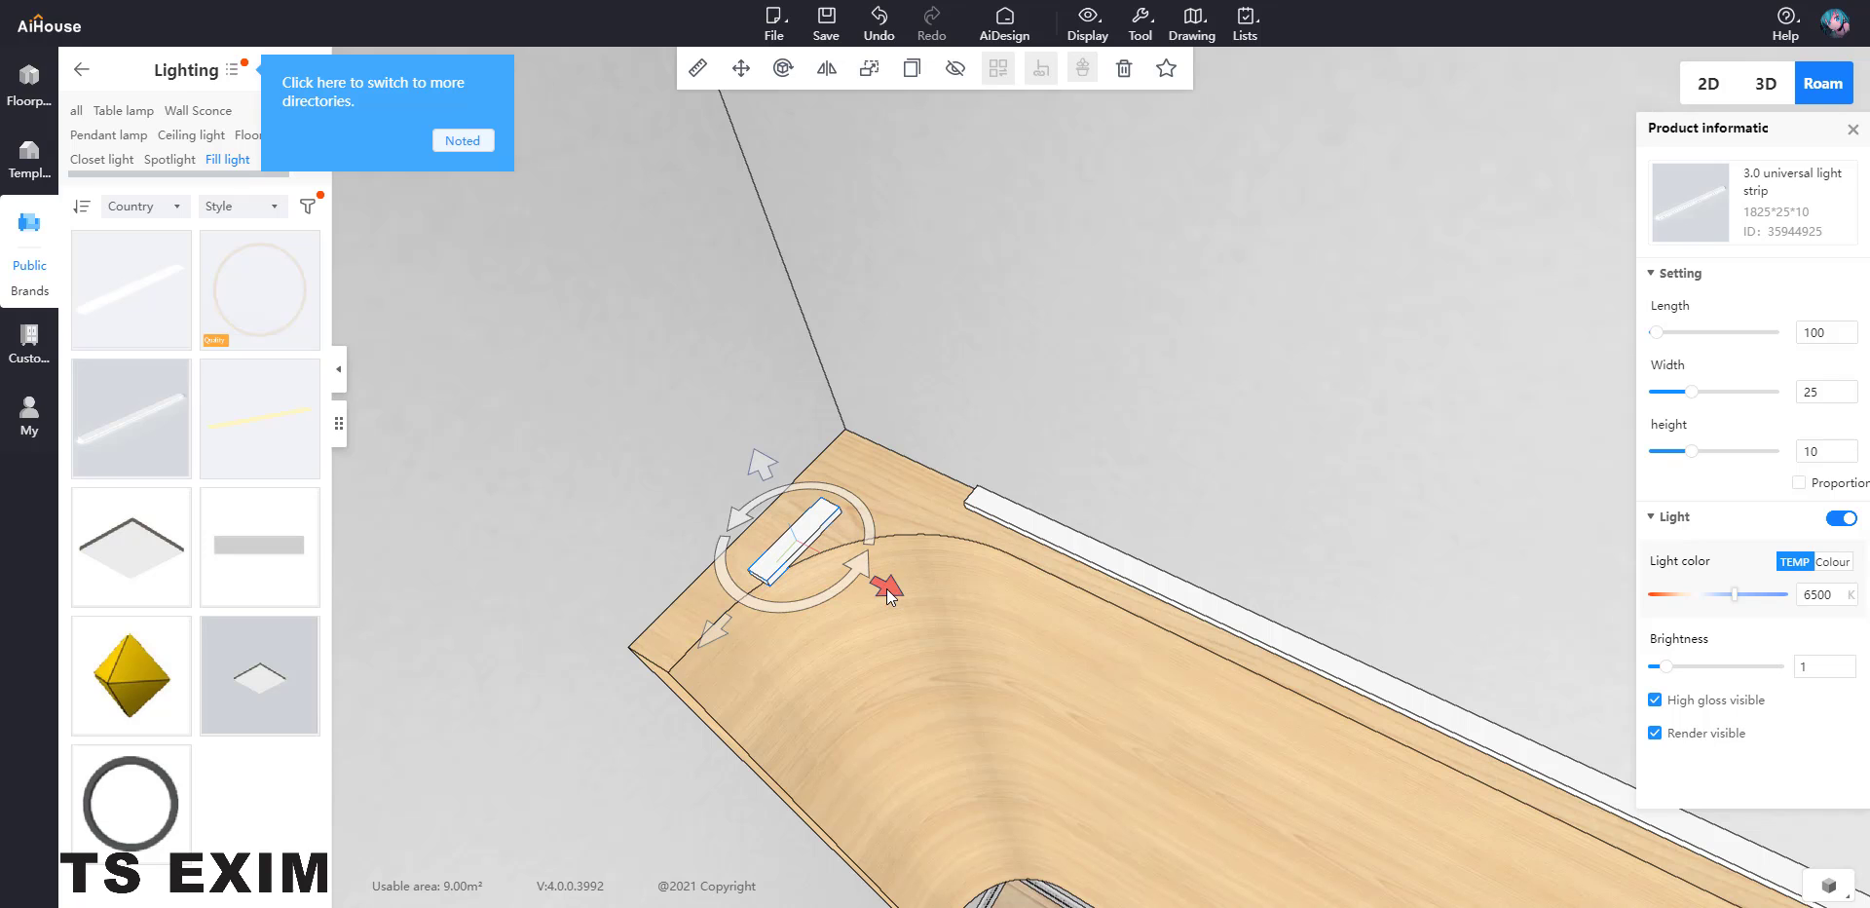
left_click_drag(886, 588, 855, 570)
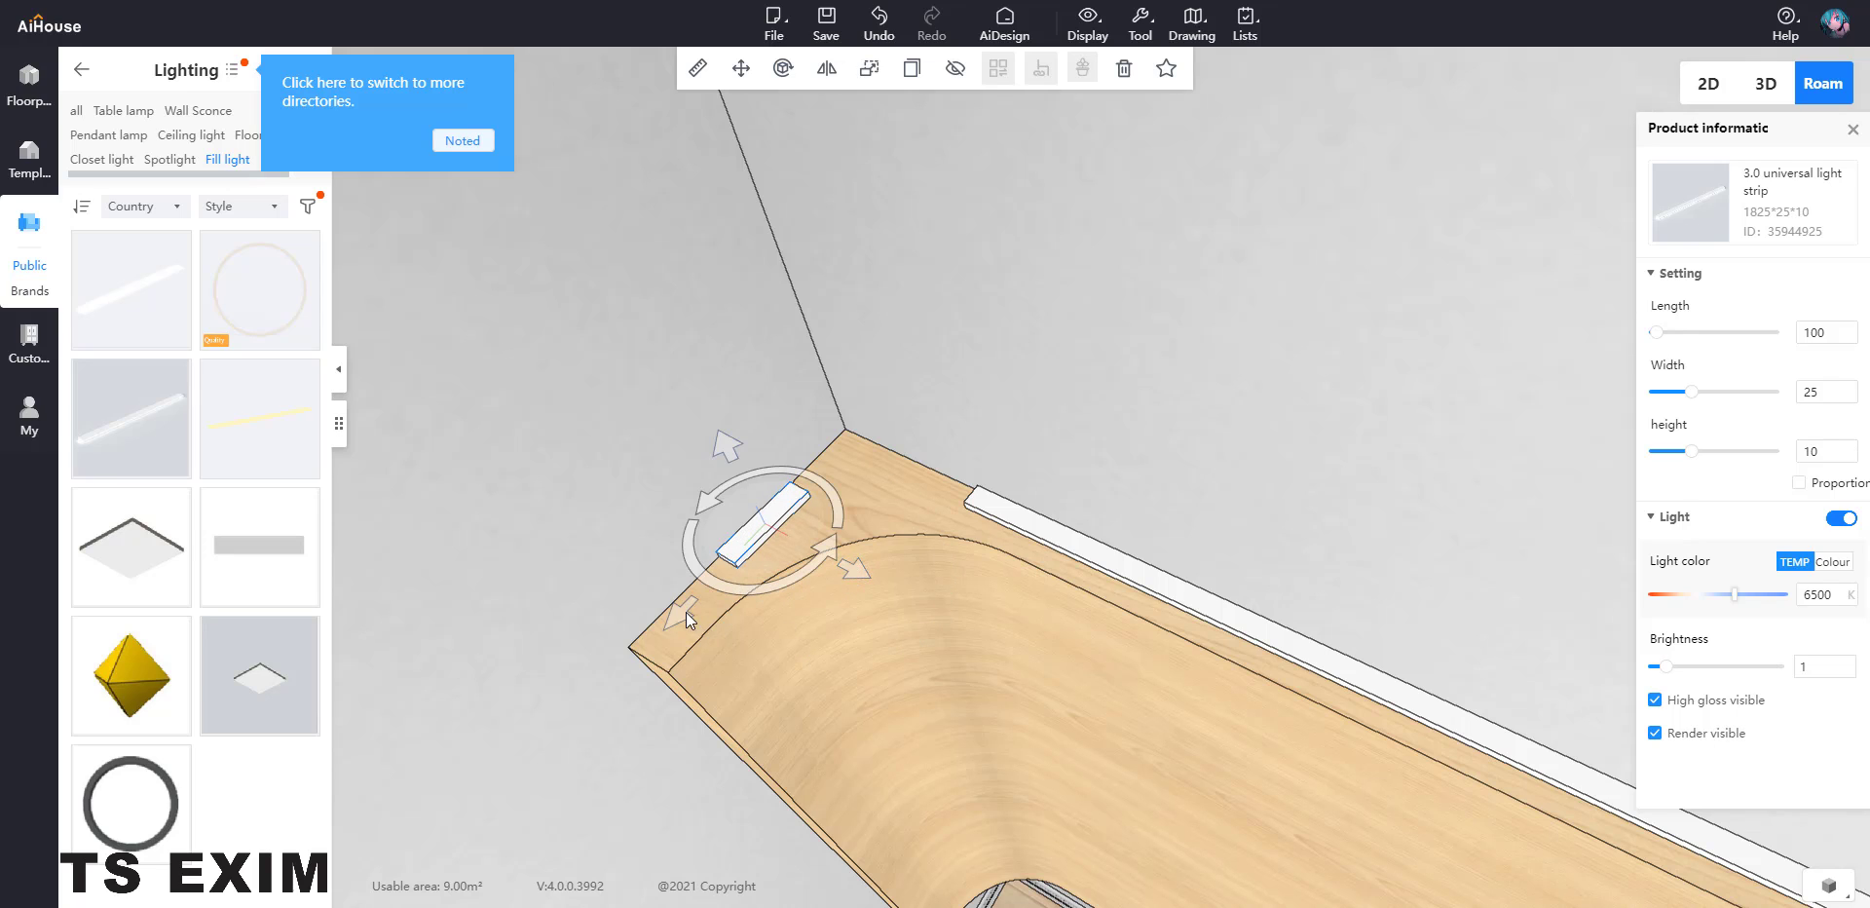
left_click_drag(686, 612, 599, 703)
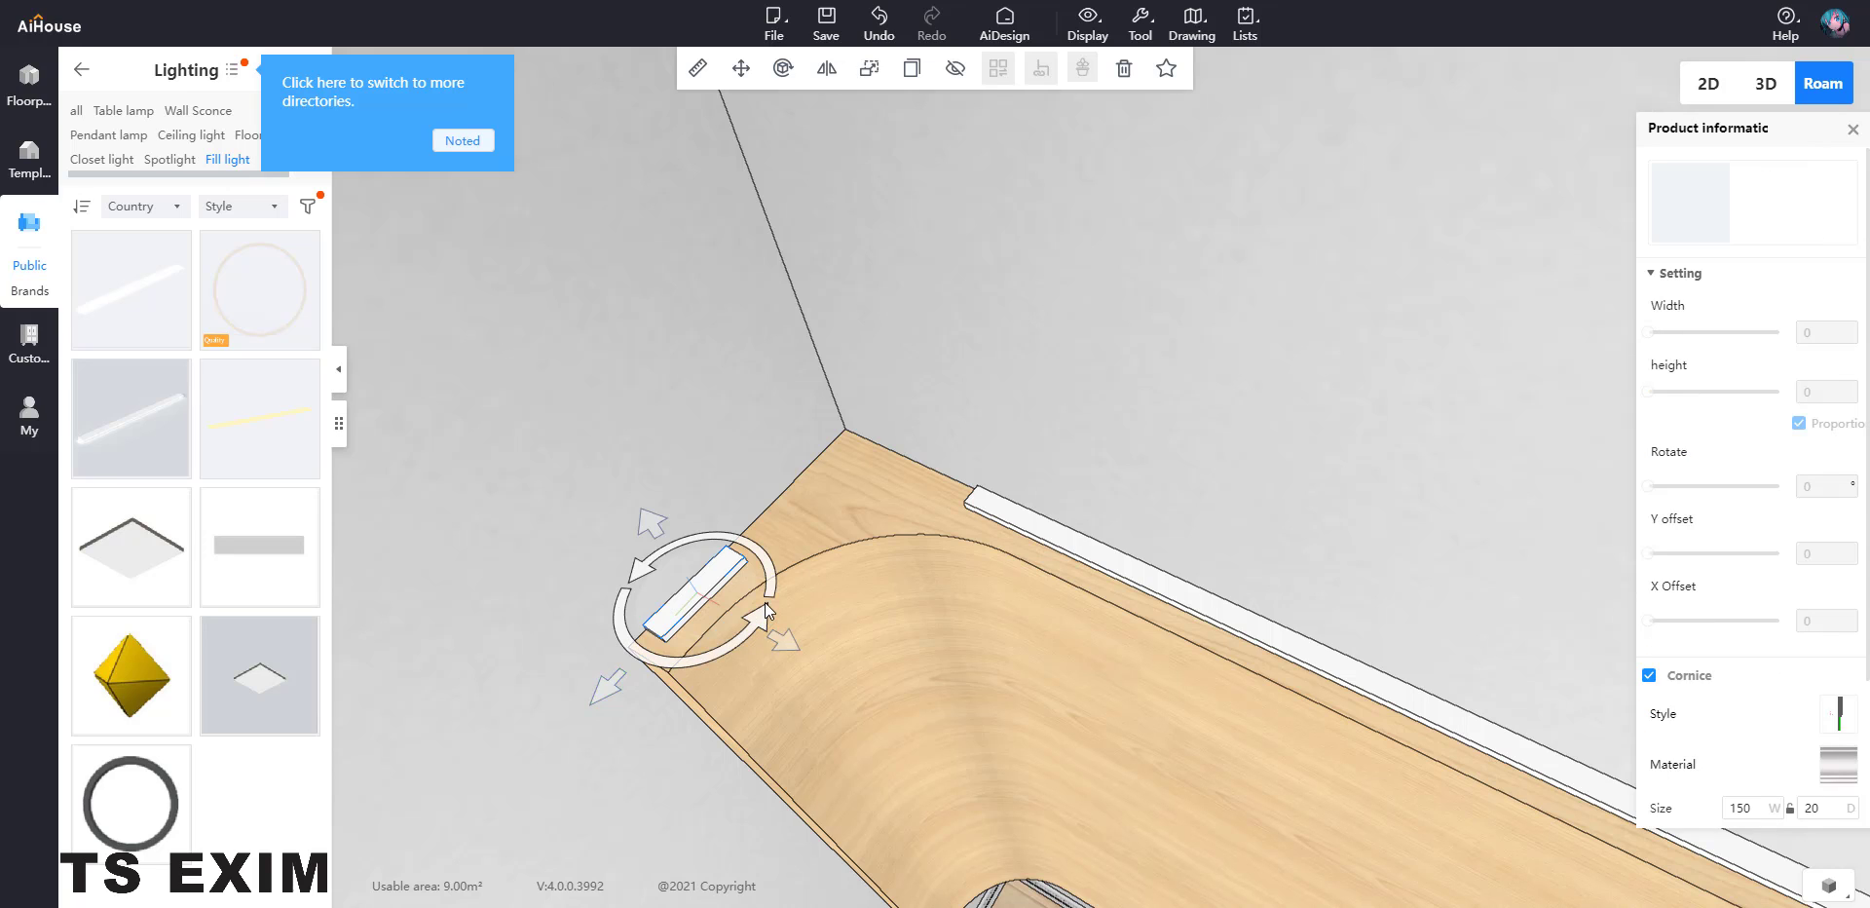
left_click_drag(748, 581, 793, 511)
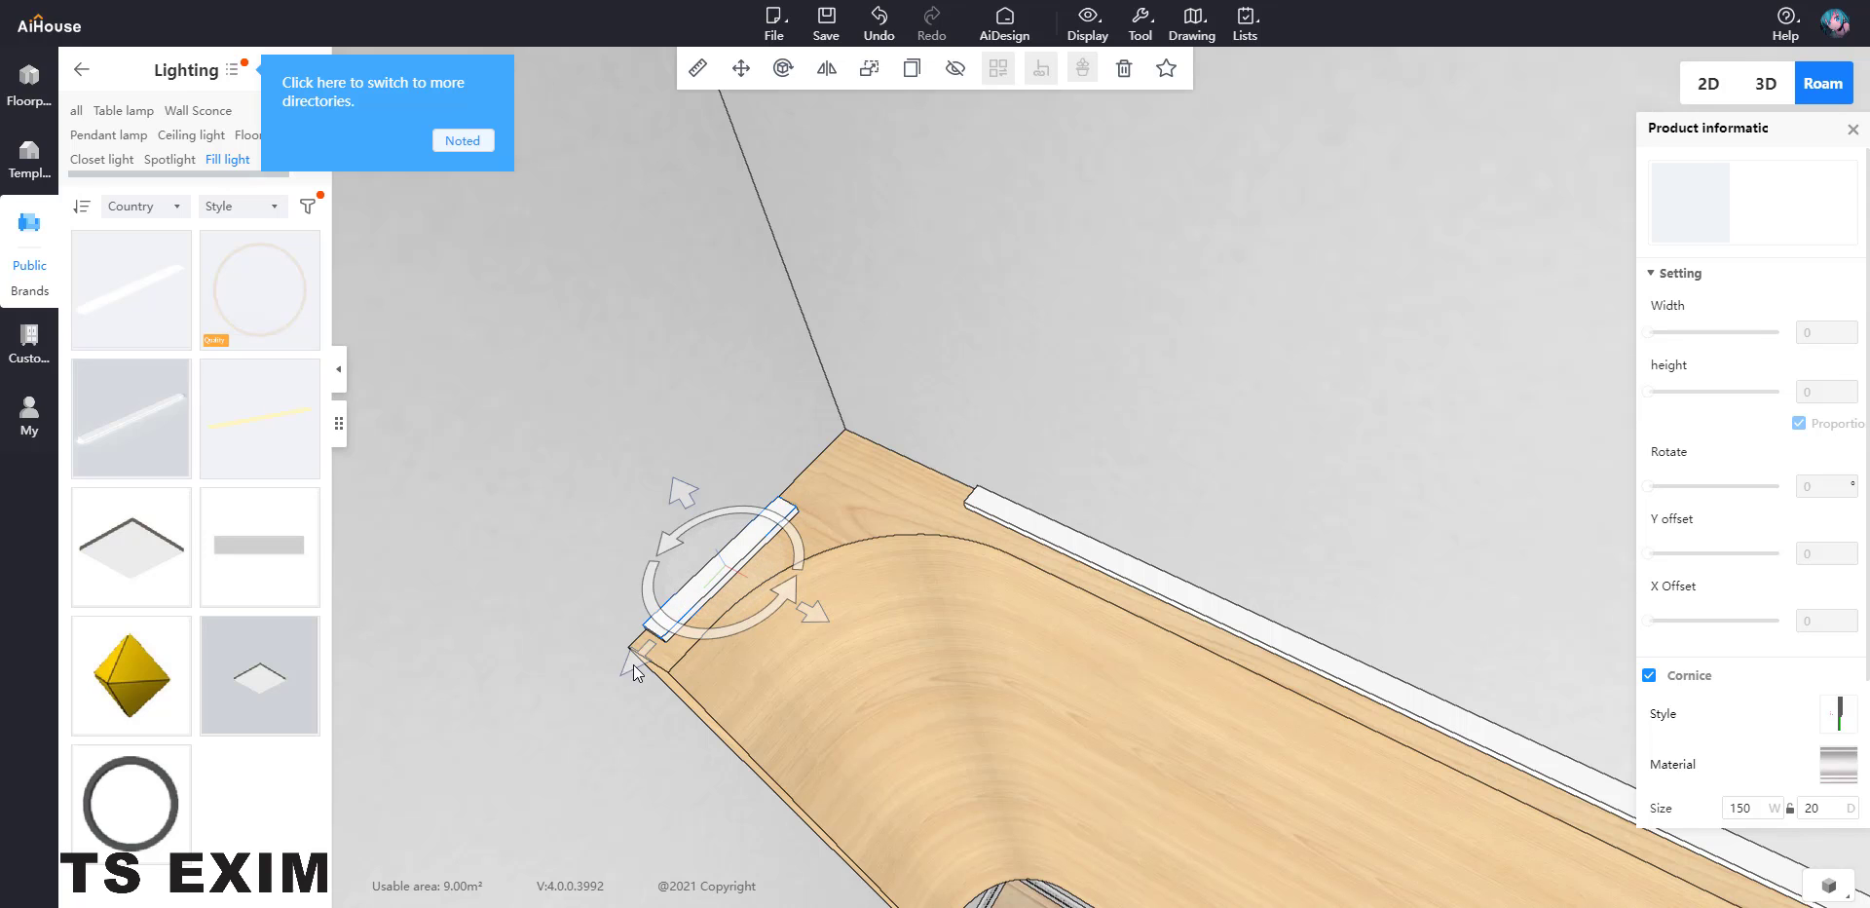
Copy the side-wall strip toward the corner, set the copy's length to 50 and butt it against the strip's end
left_click_drag(637, 654, 731, 572)
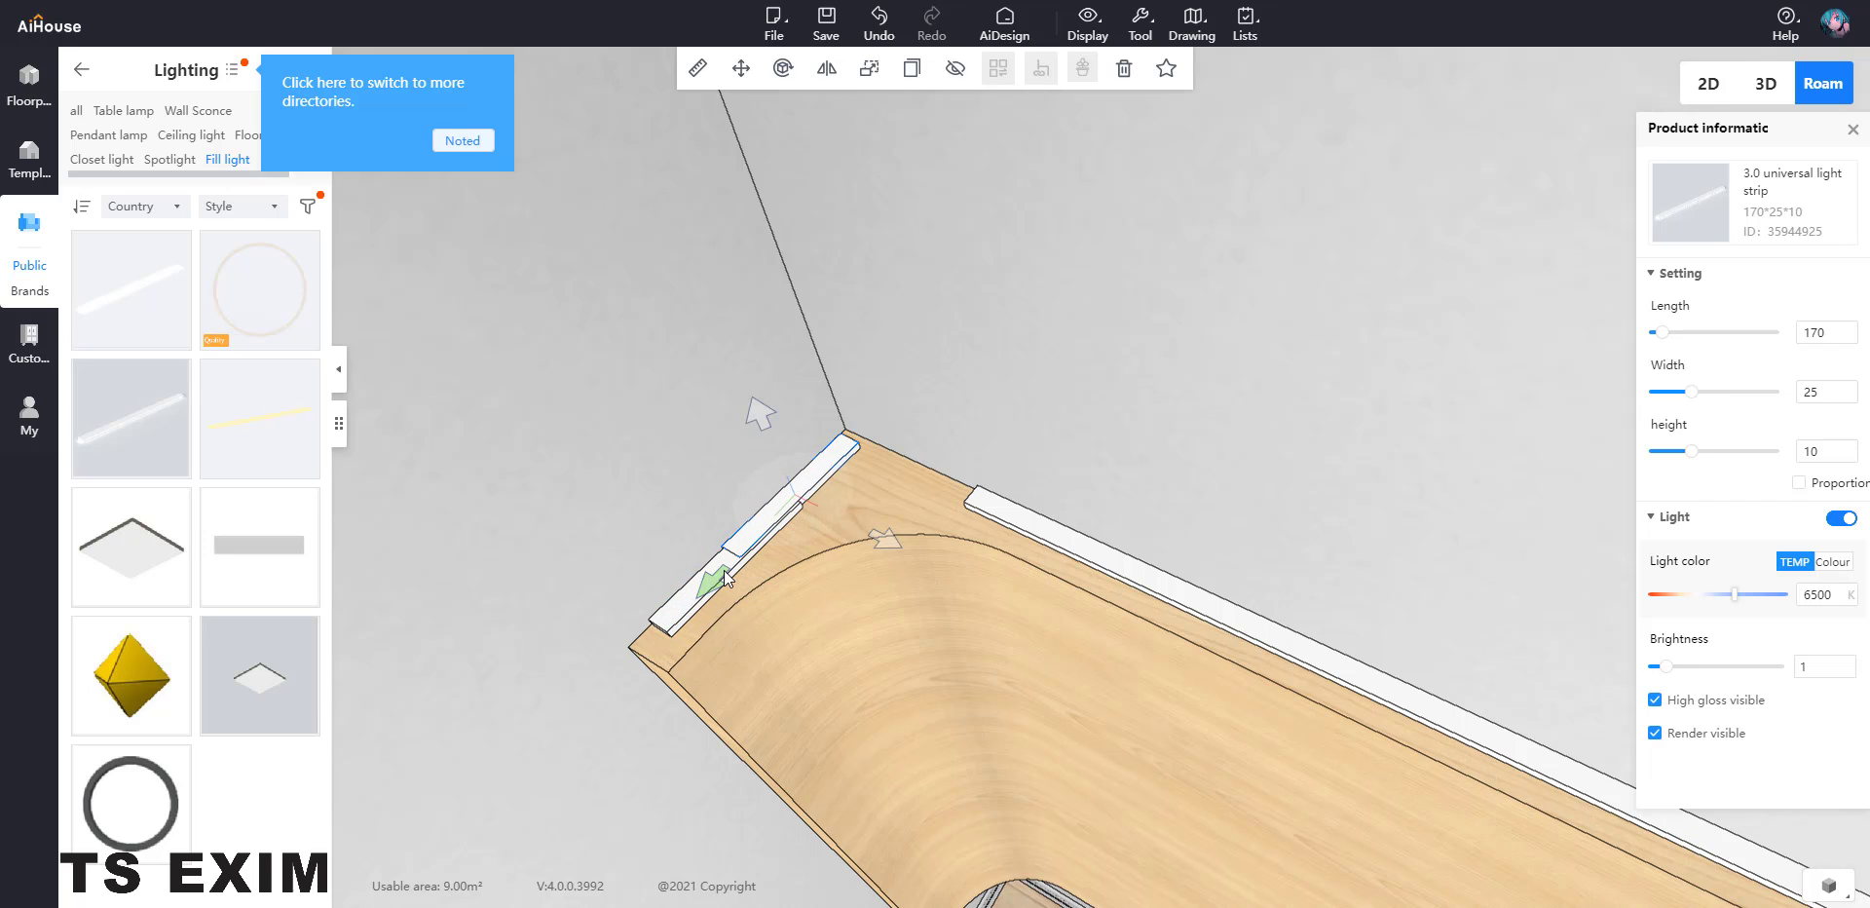
left_click(1813, 333)
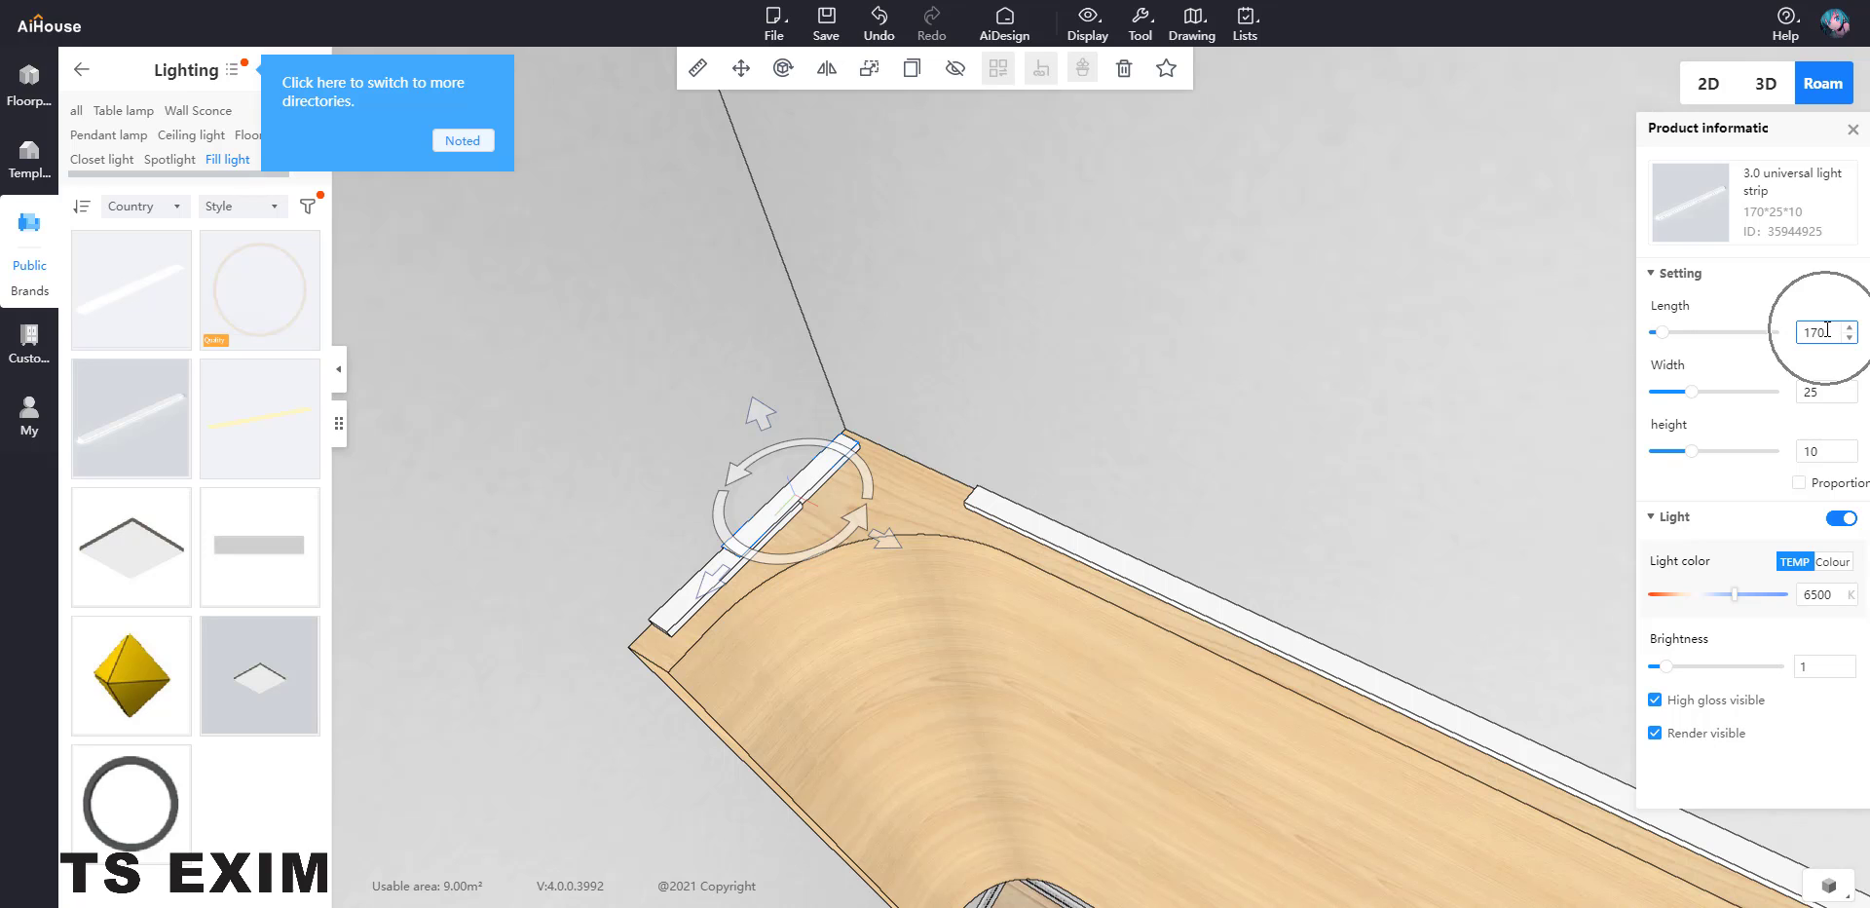
left_click_drag(1786, 331, 1784, 330)
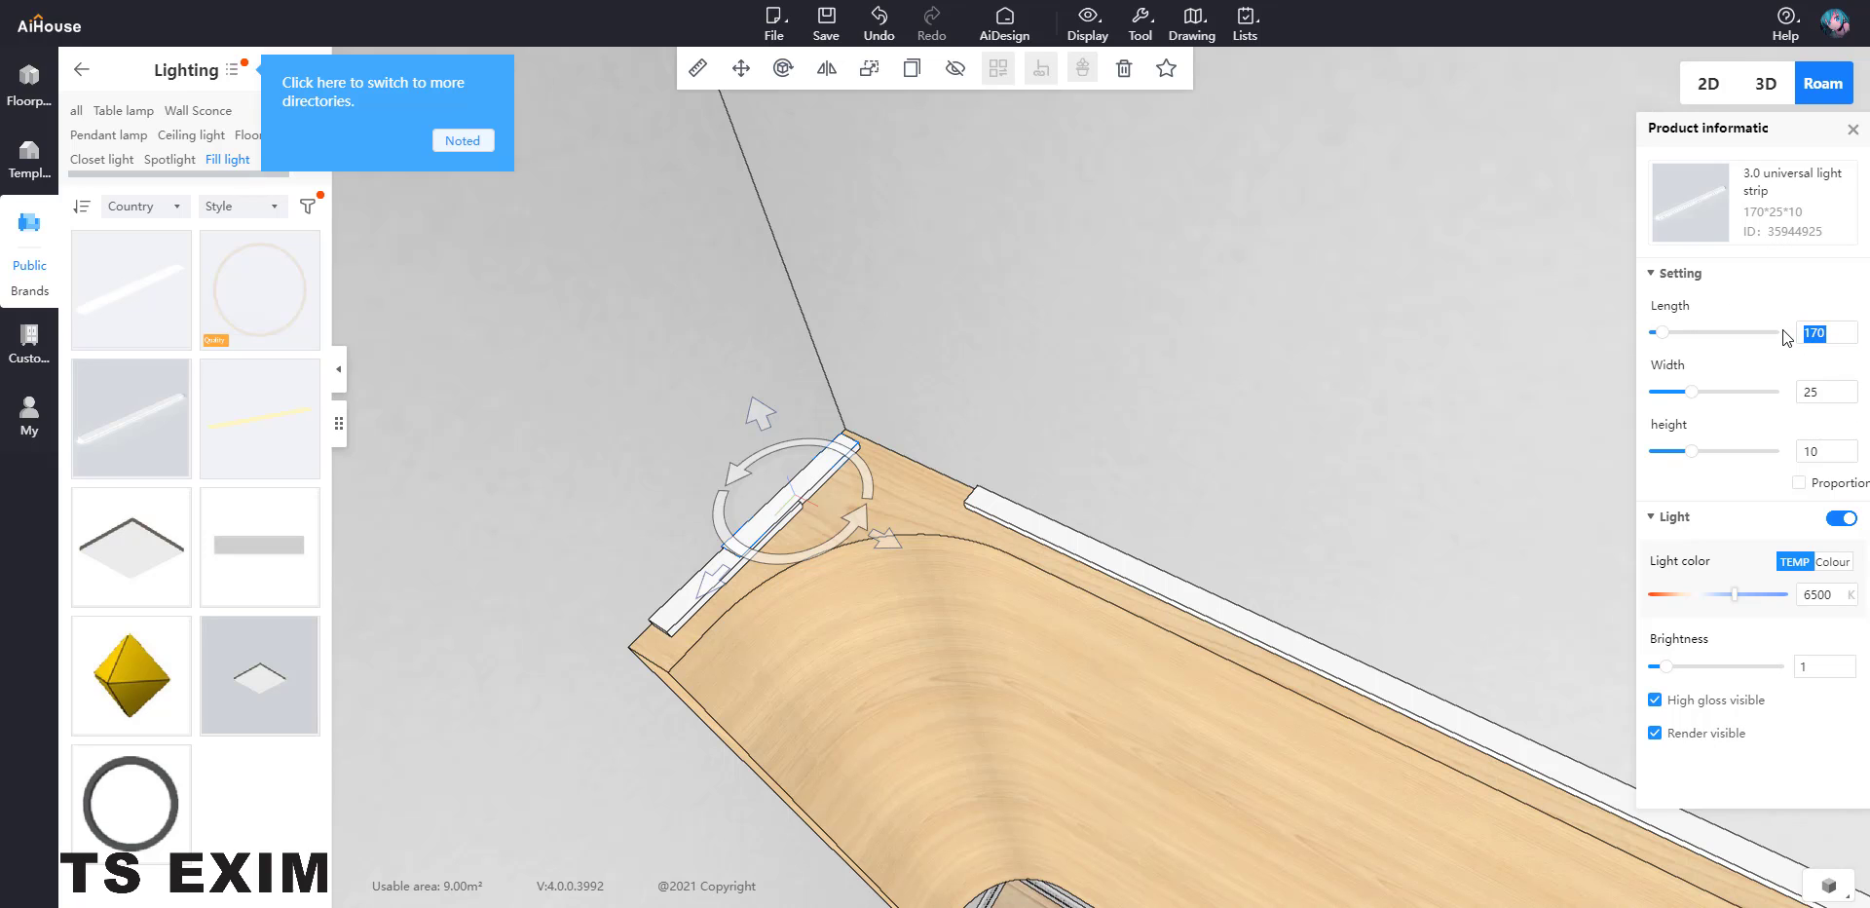
type("50")
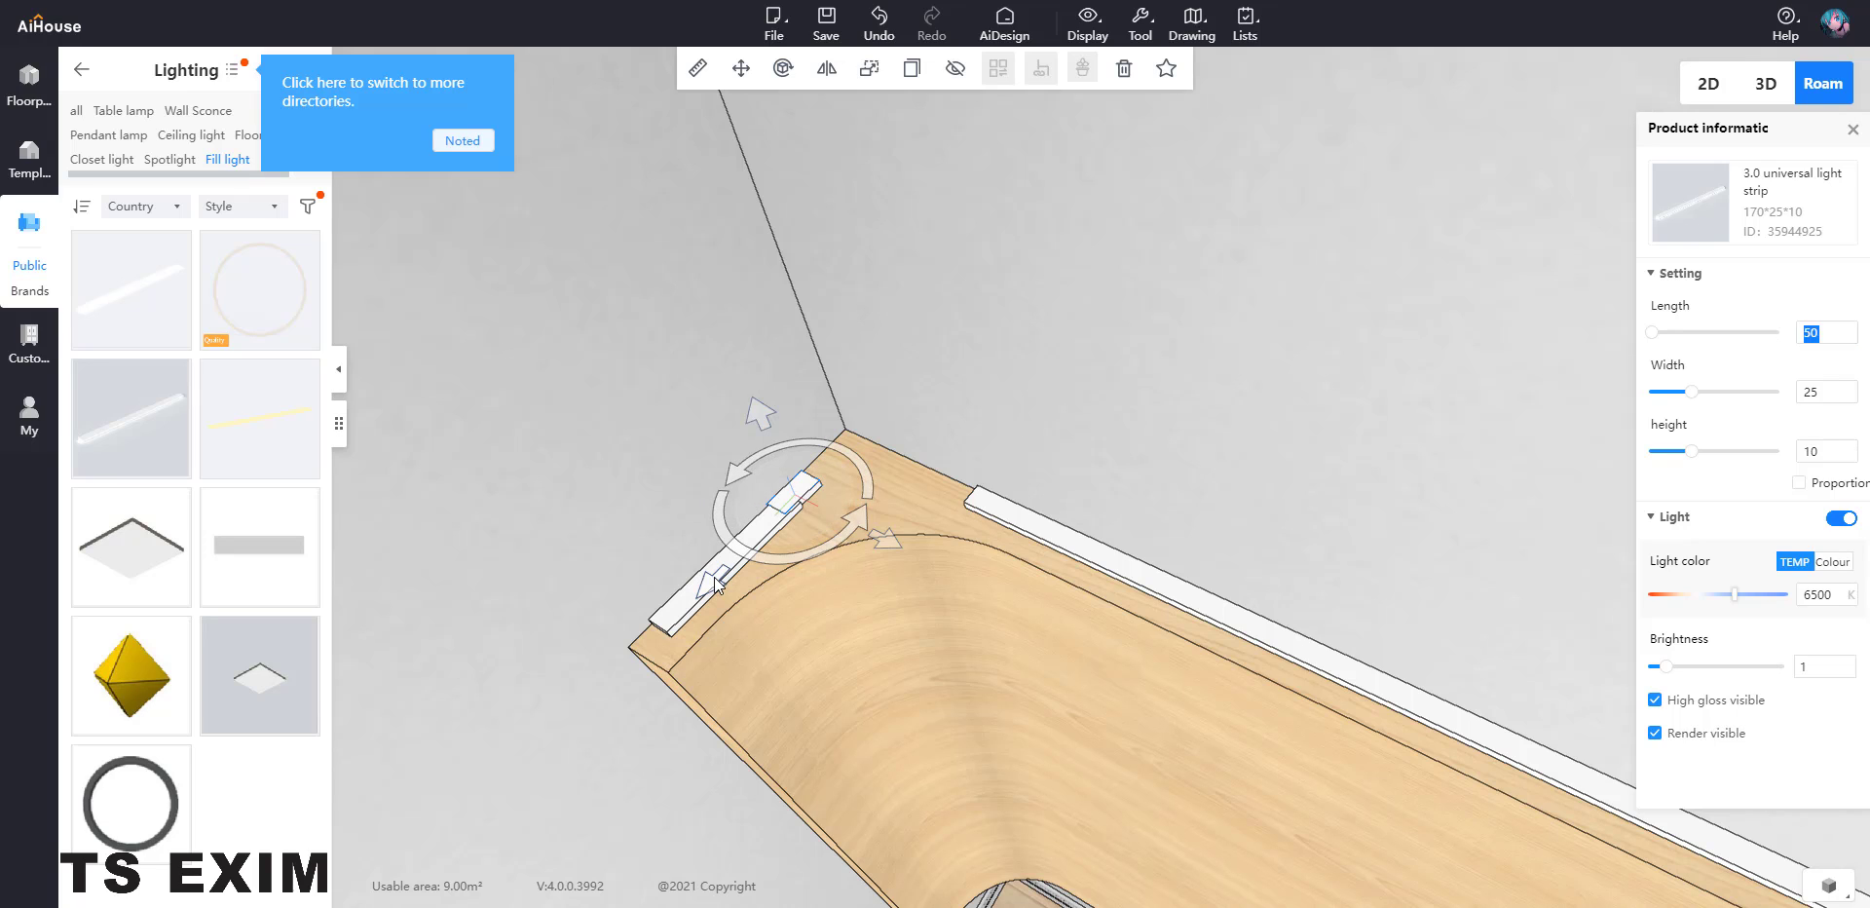
left_click_drag(721, 572, 734, 563)
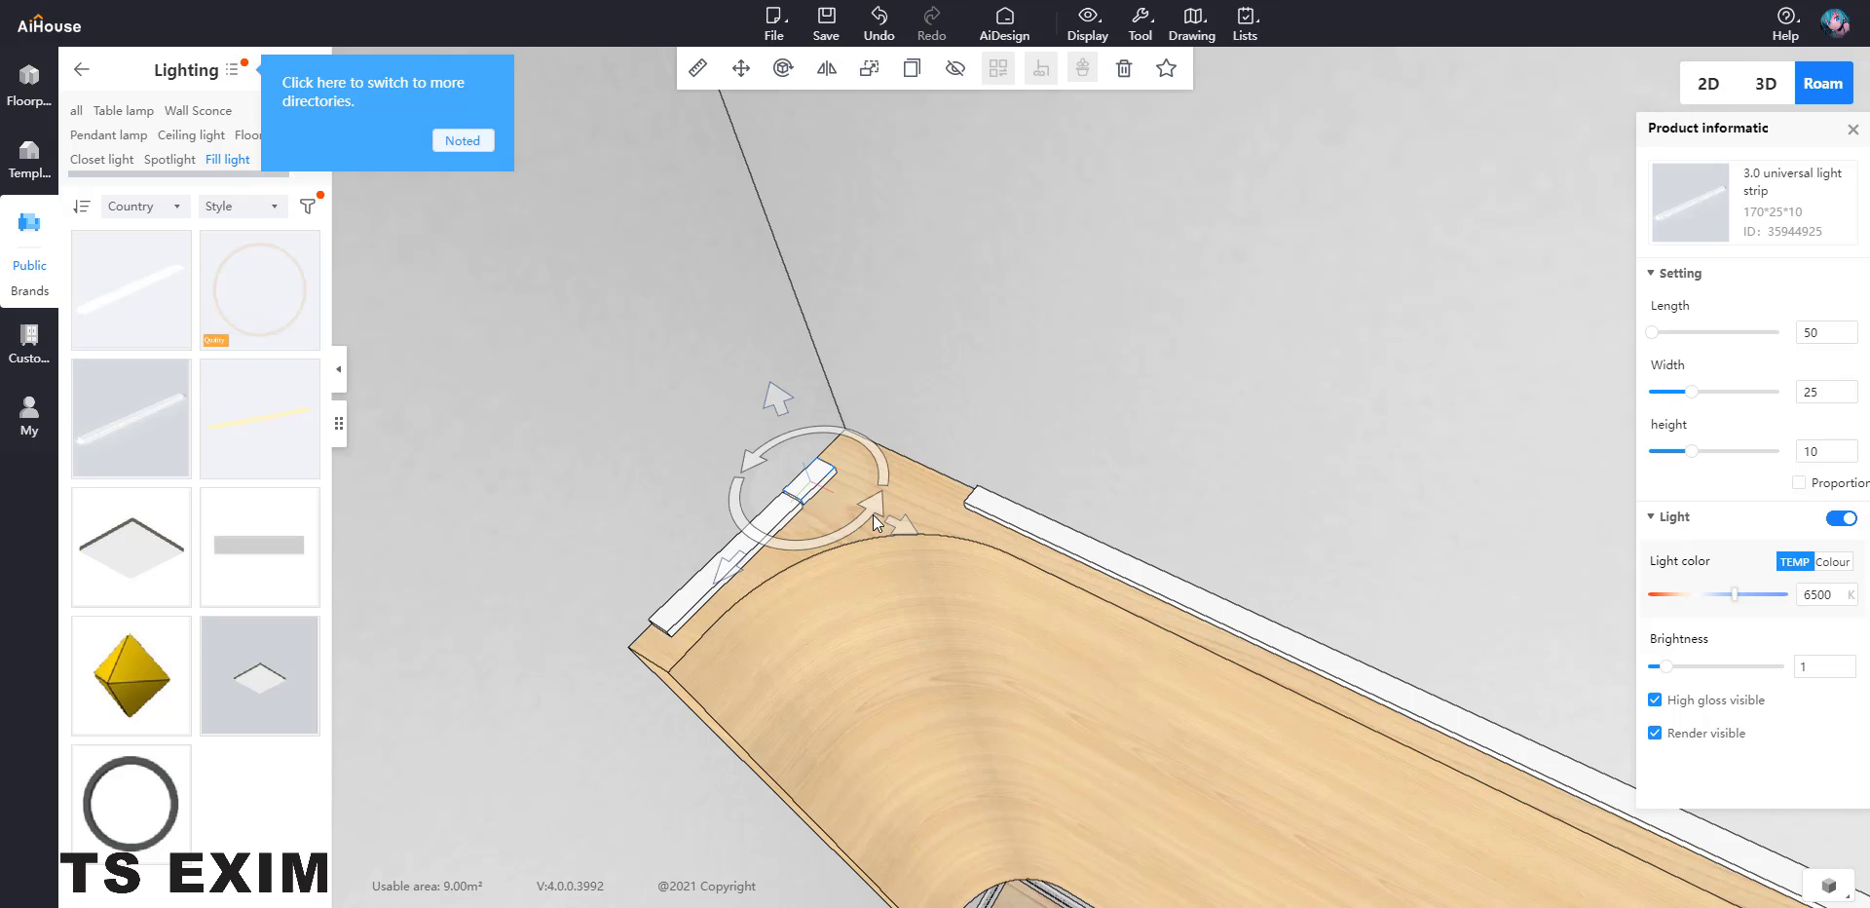
Rotate the 50-long strip toward the curve and add a second, further rotated copy beside it around the corner
left_click_drag(875, 523, 915, 530)
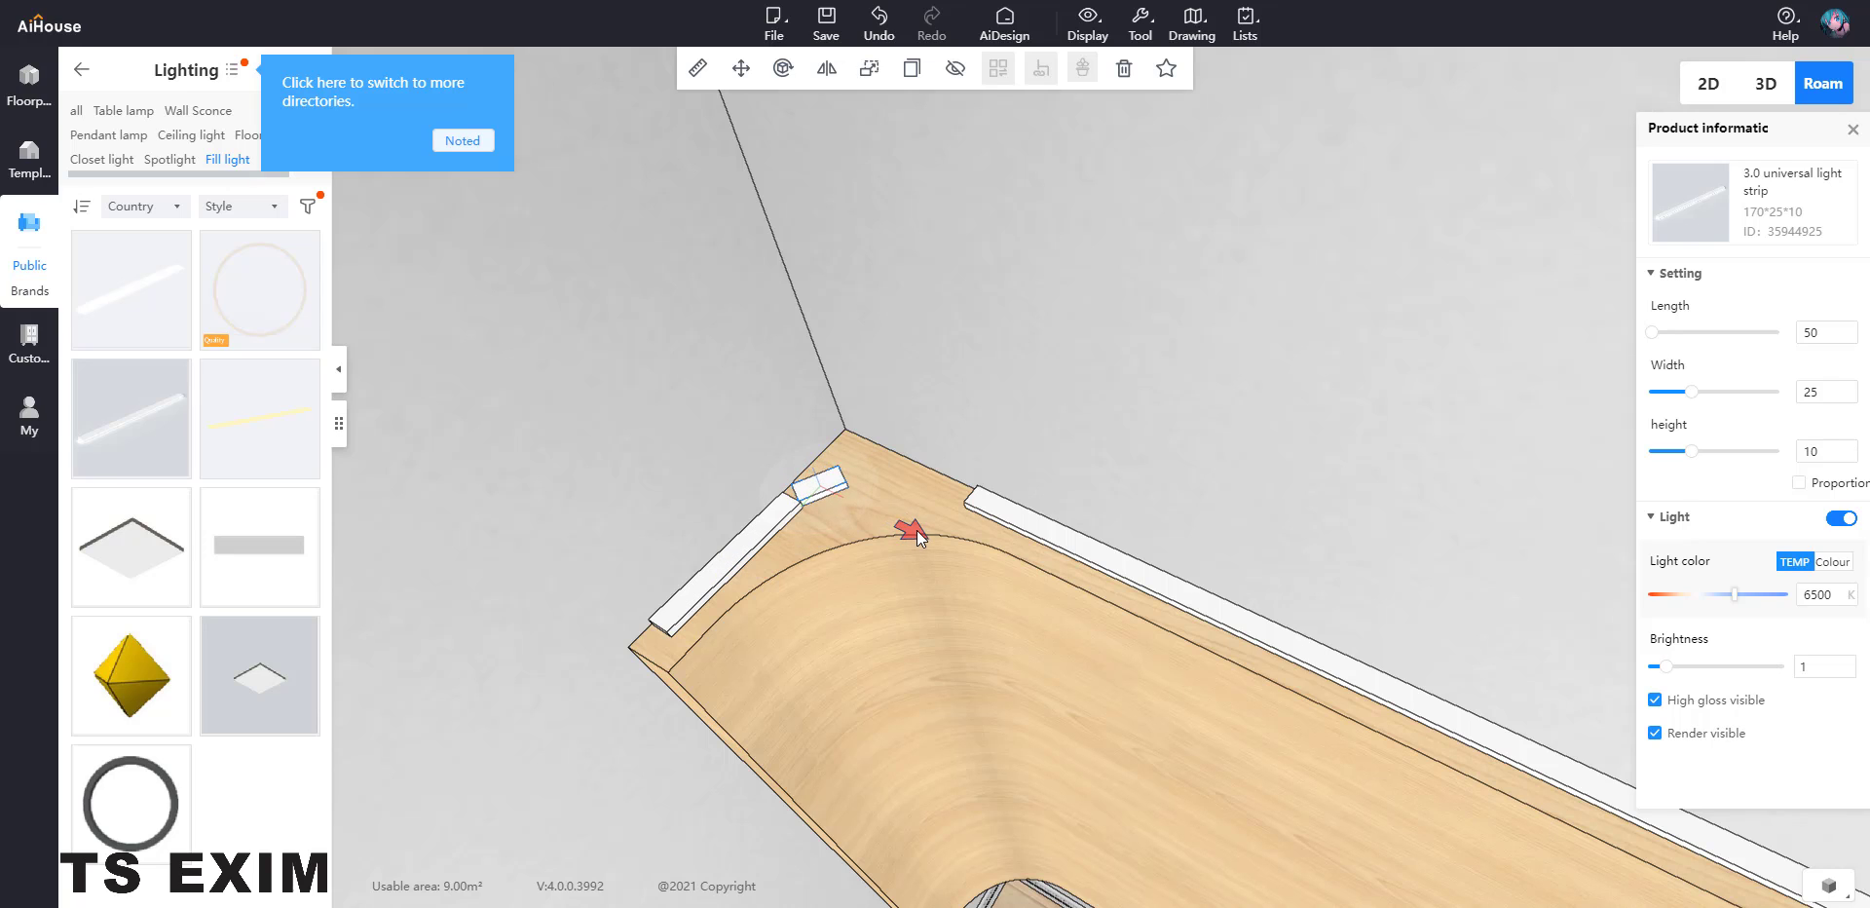
left_click_drag(744, 567, 791, 531)
left_click_drag(933, 505, 968, 528)
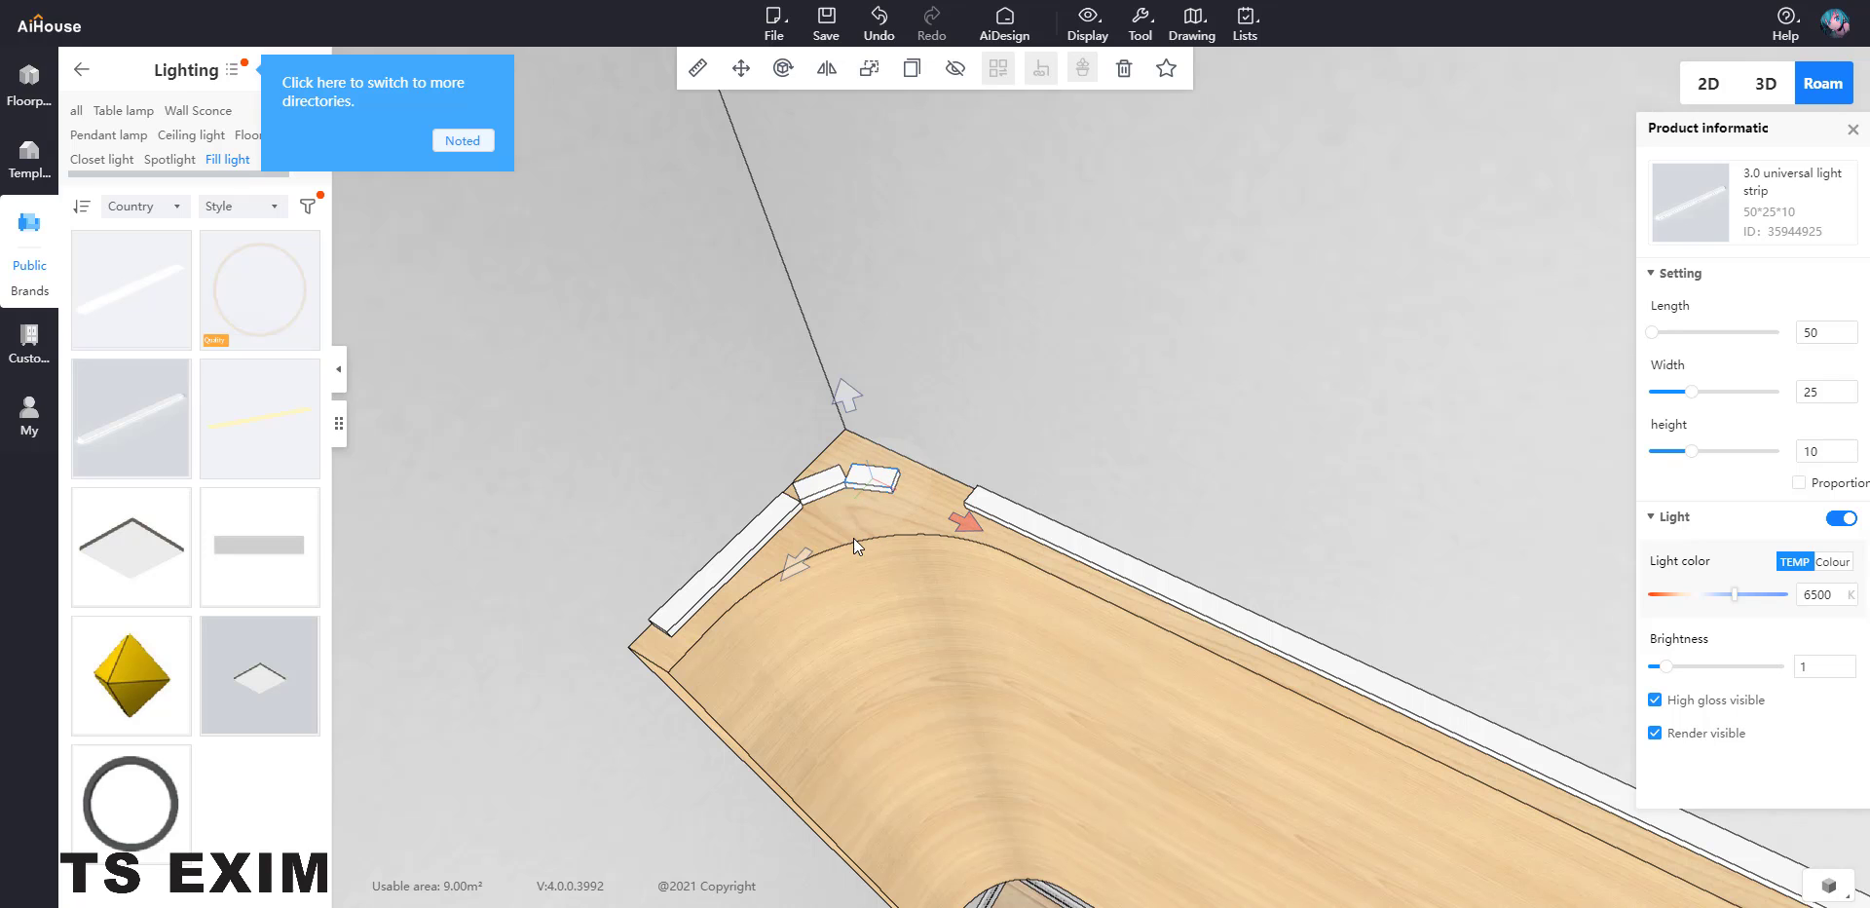
Add a third 50-long strip angled toward the long strip and nudge it into line with the corner pieces
left_click_drag(804, 558, 810, 557)
left_click_drag(924, 518, 855, 575, "ctrl")
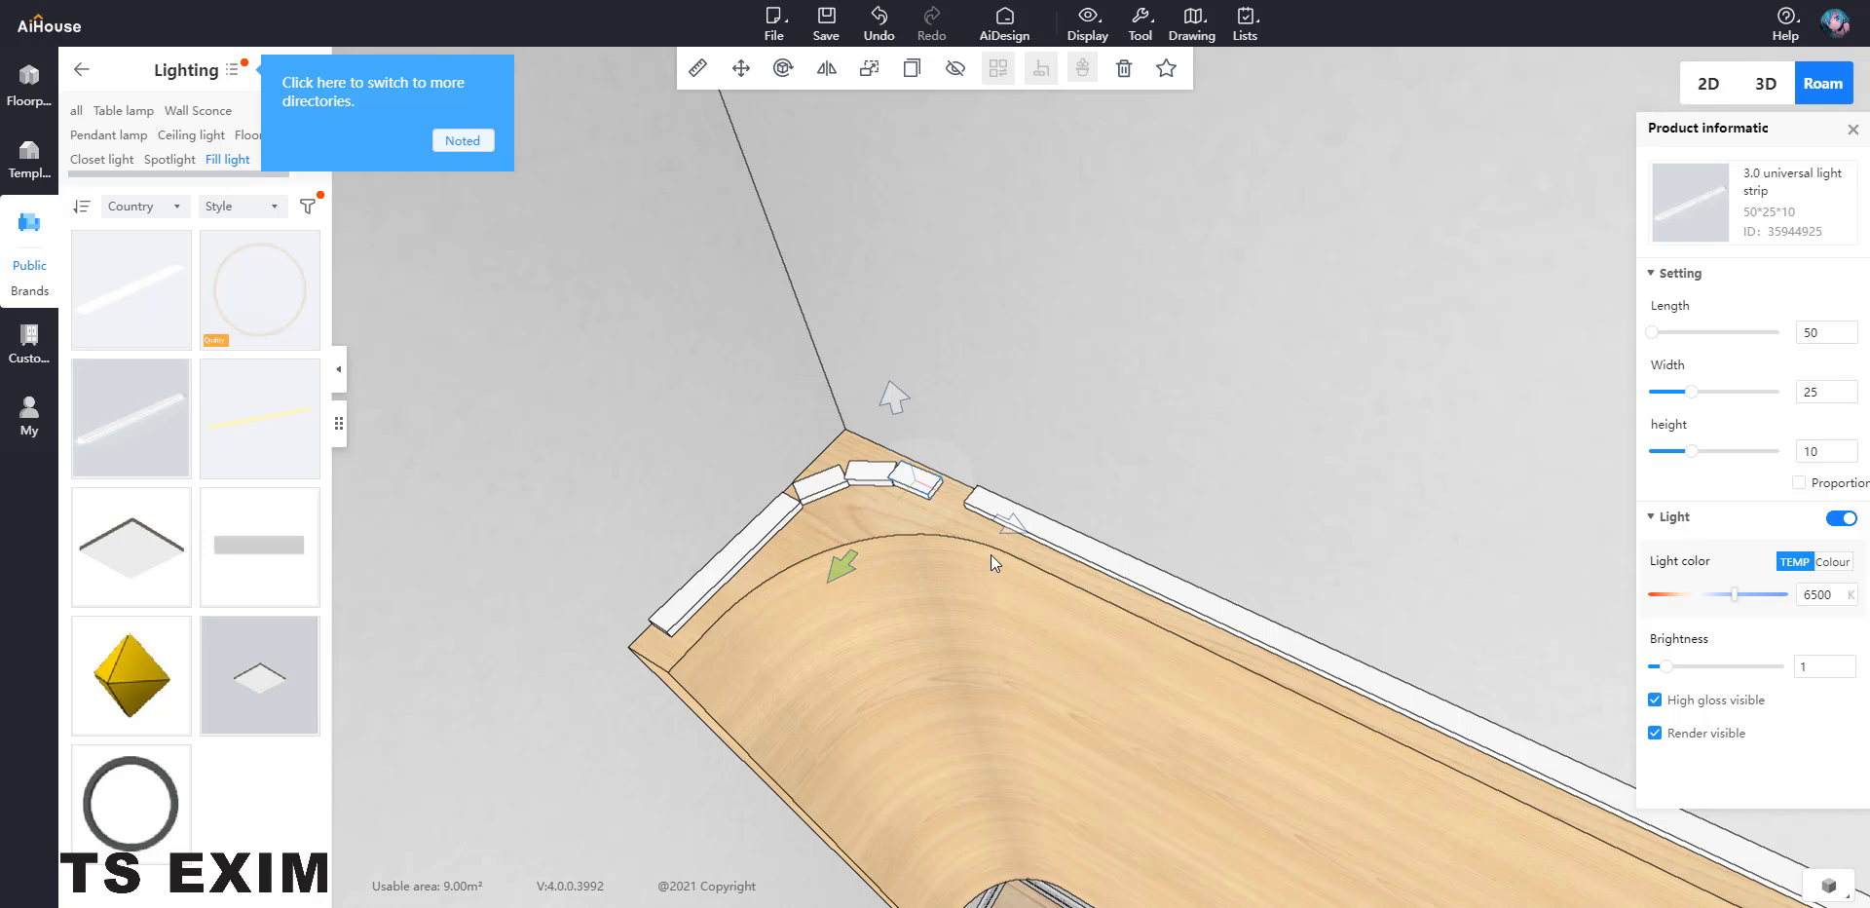
left_click_drag(1007, 530, 974, 522)
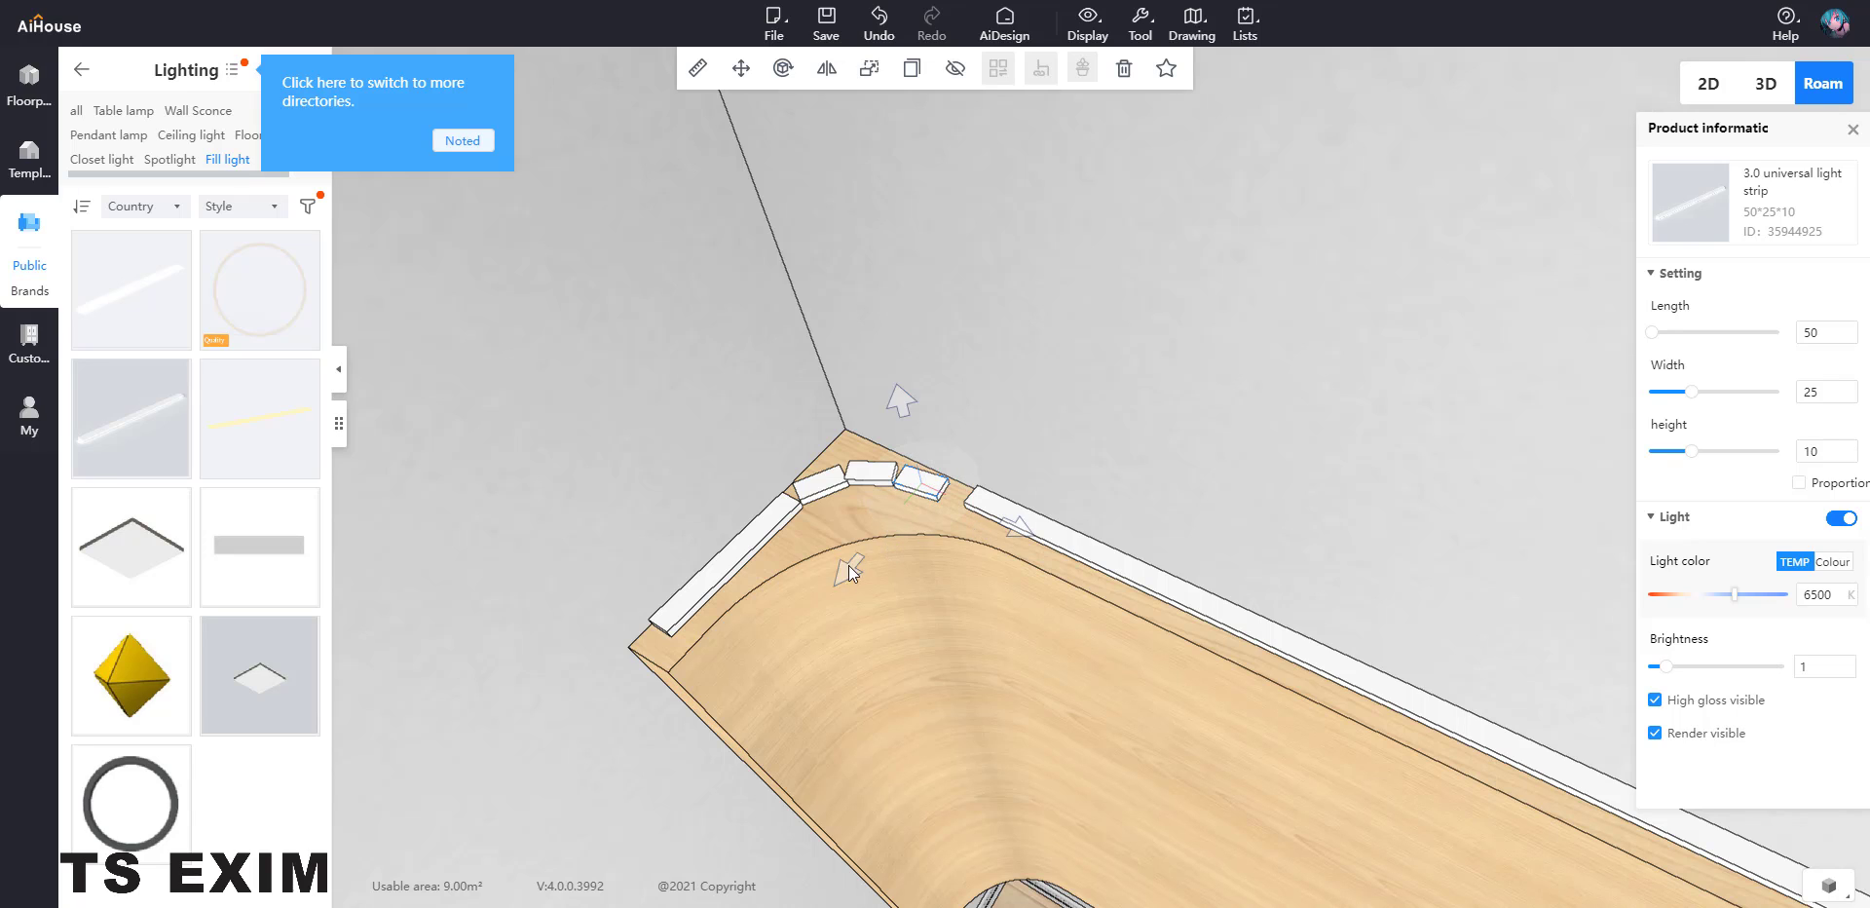
left_click_drag(854, 567, 856, 566)
Extend the long back-wall strip's corner end until it meets the last short corner strip
left_click(1079, 551)
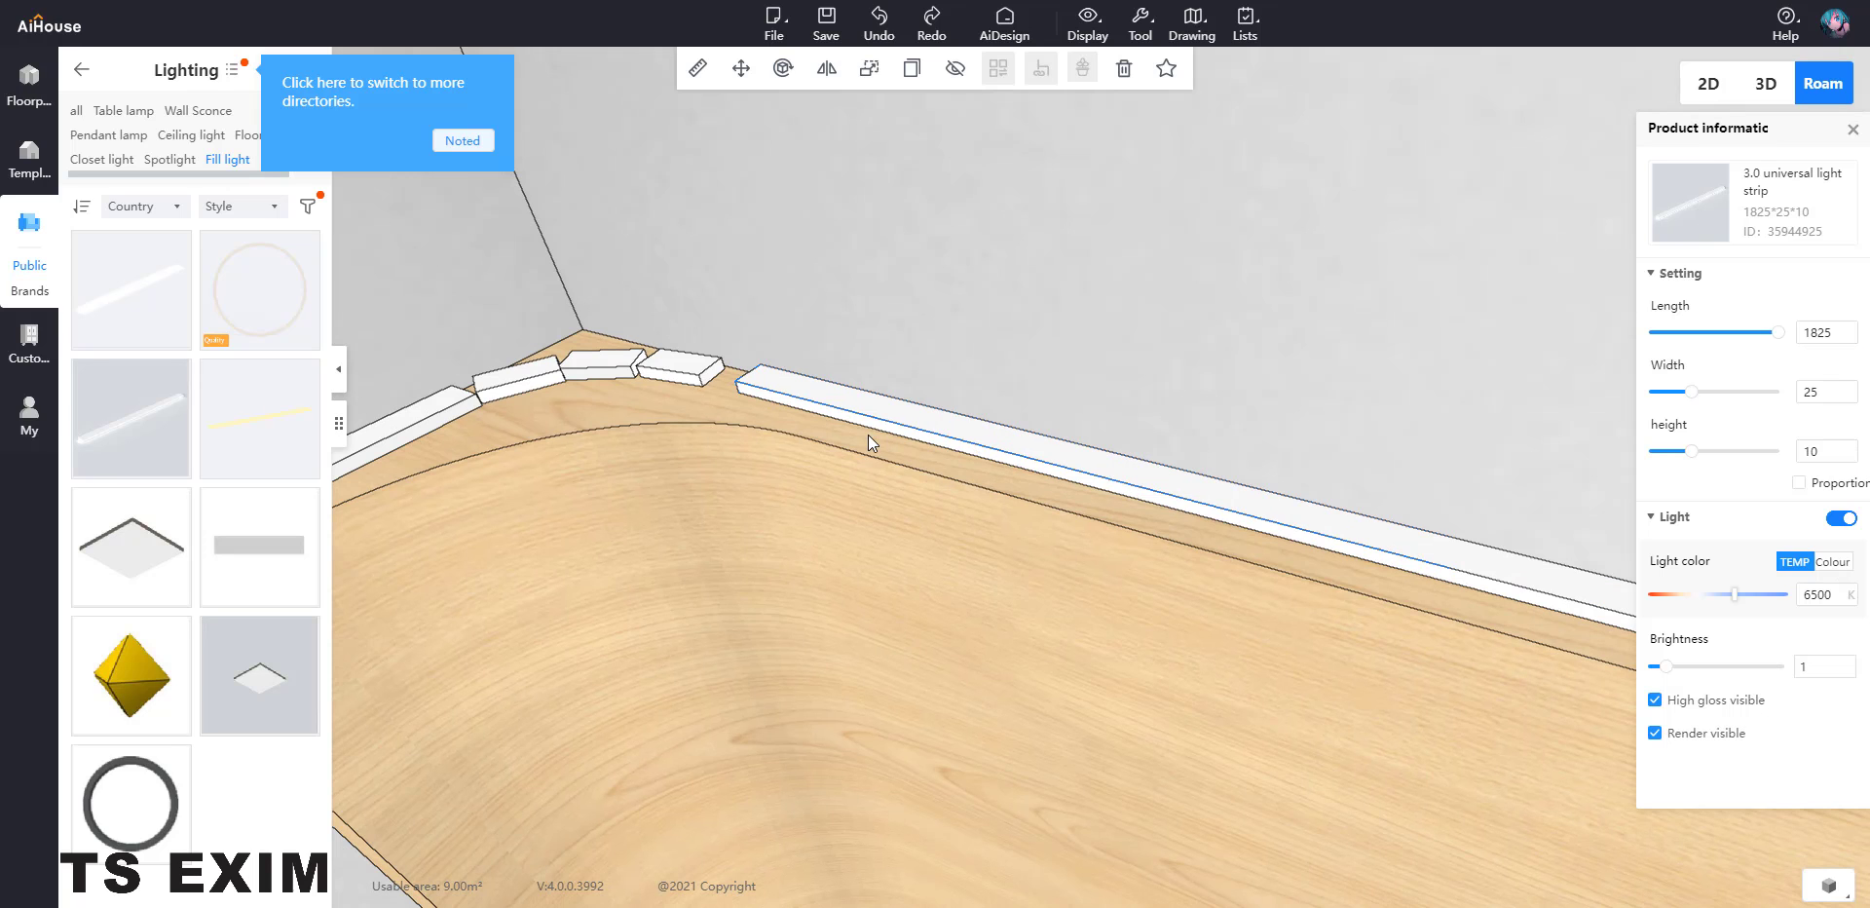
left_click_drag(814, 395, 721, 386)
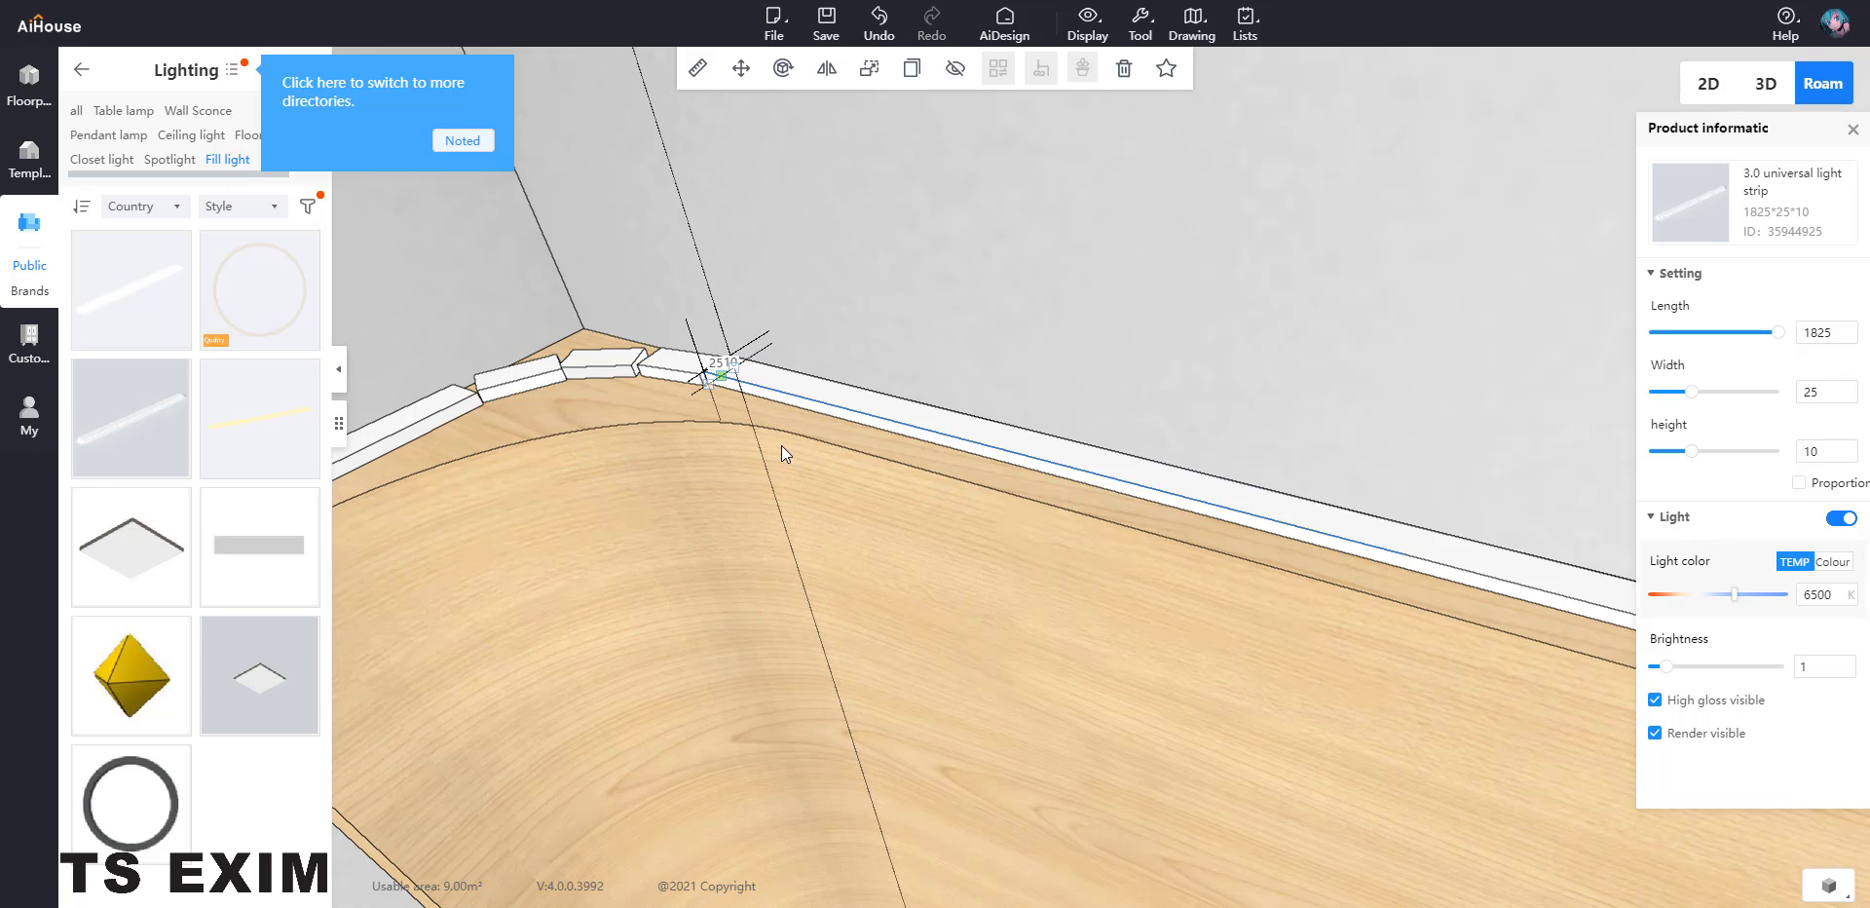
scroll(839, 474, "down", 2)
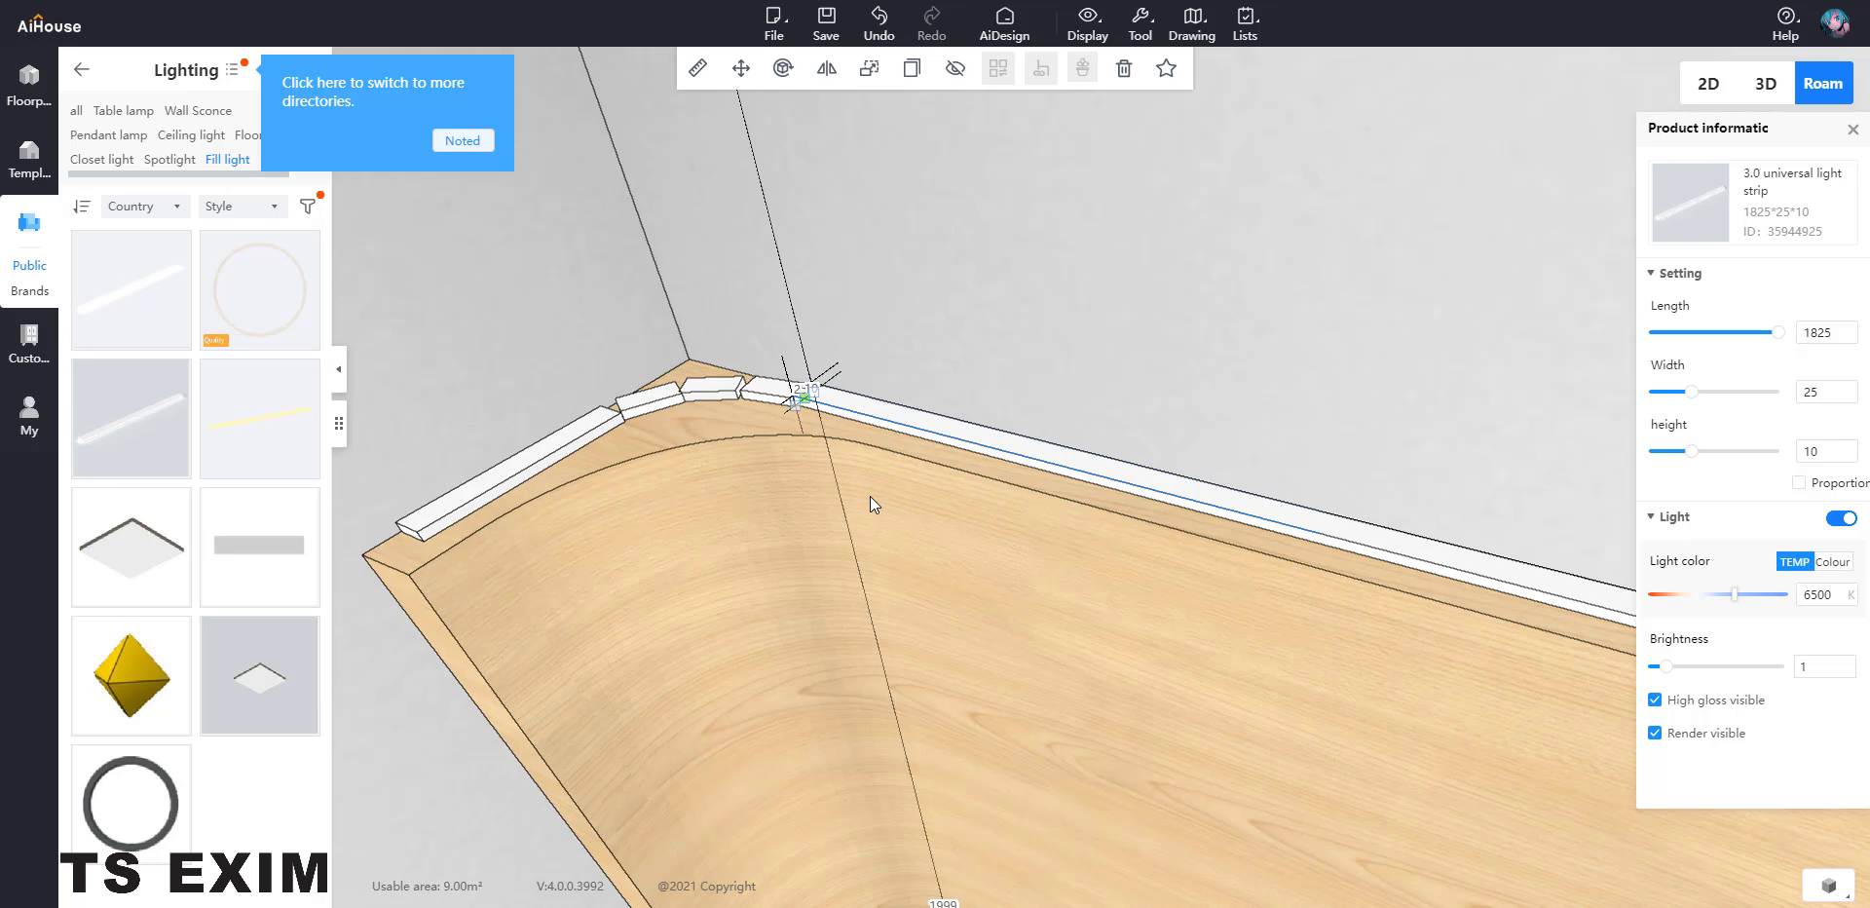
scroll(869, 497, "up", 1)
scroll(869, 495, "down", 2)
left_click(870, 487)
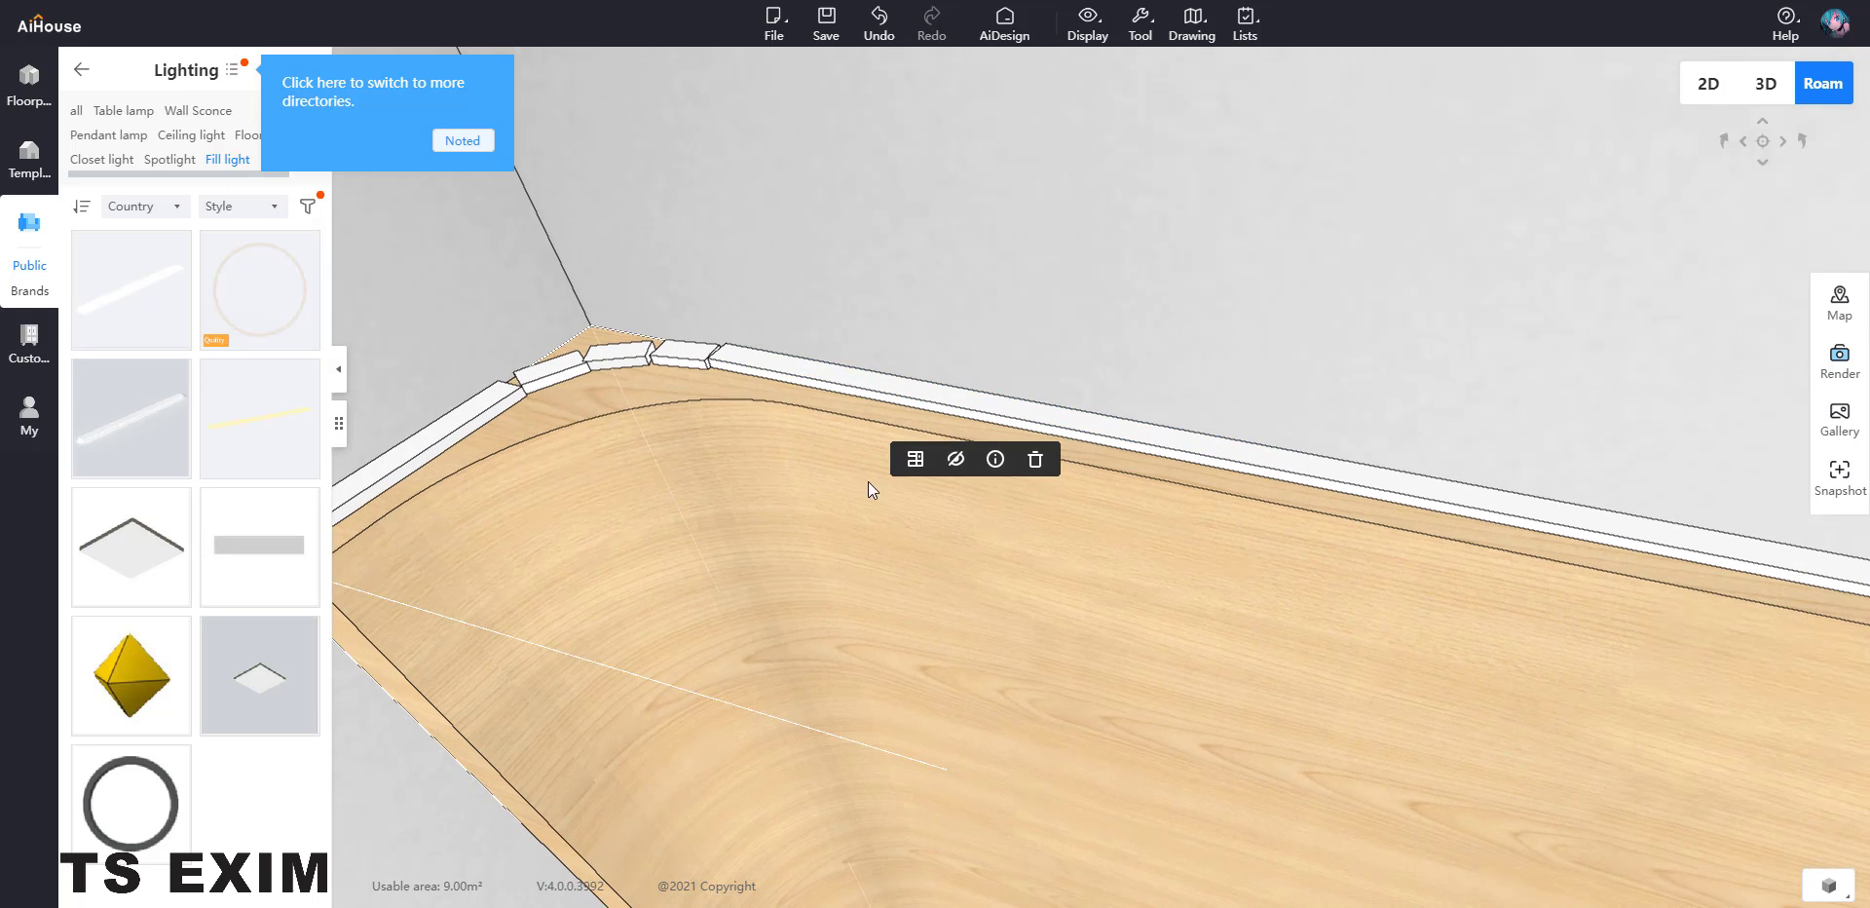
Group the long strip, the three corner pieces and the side-wall strip into one combination with the default name
left_click(682, 356)
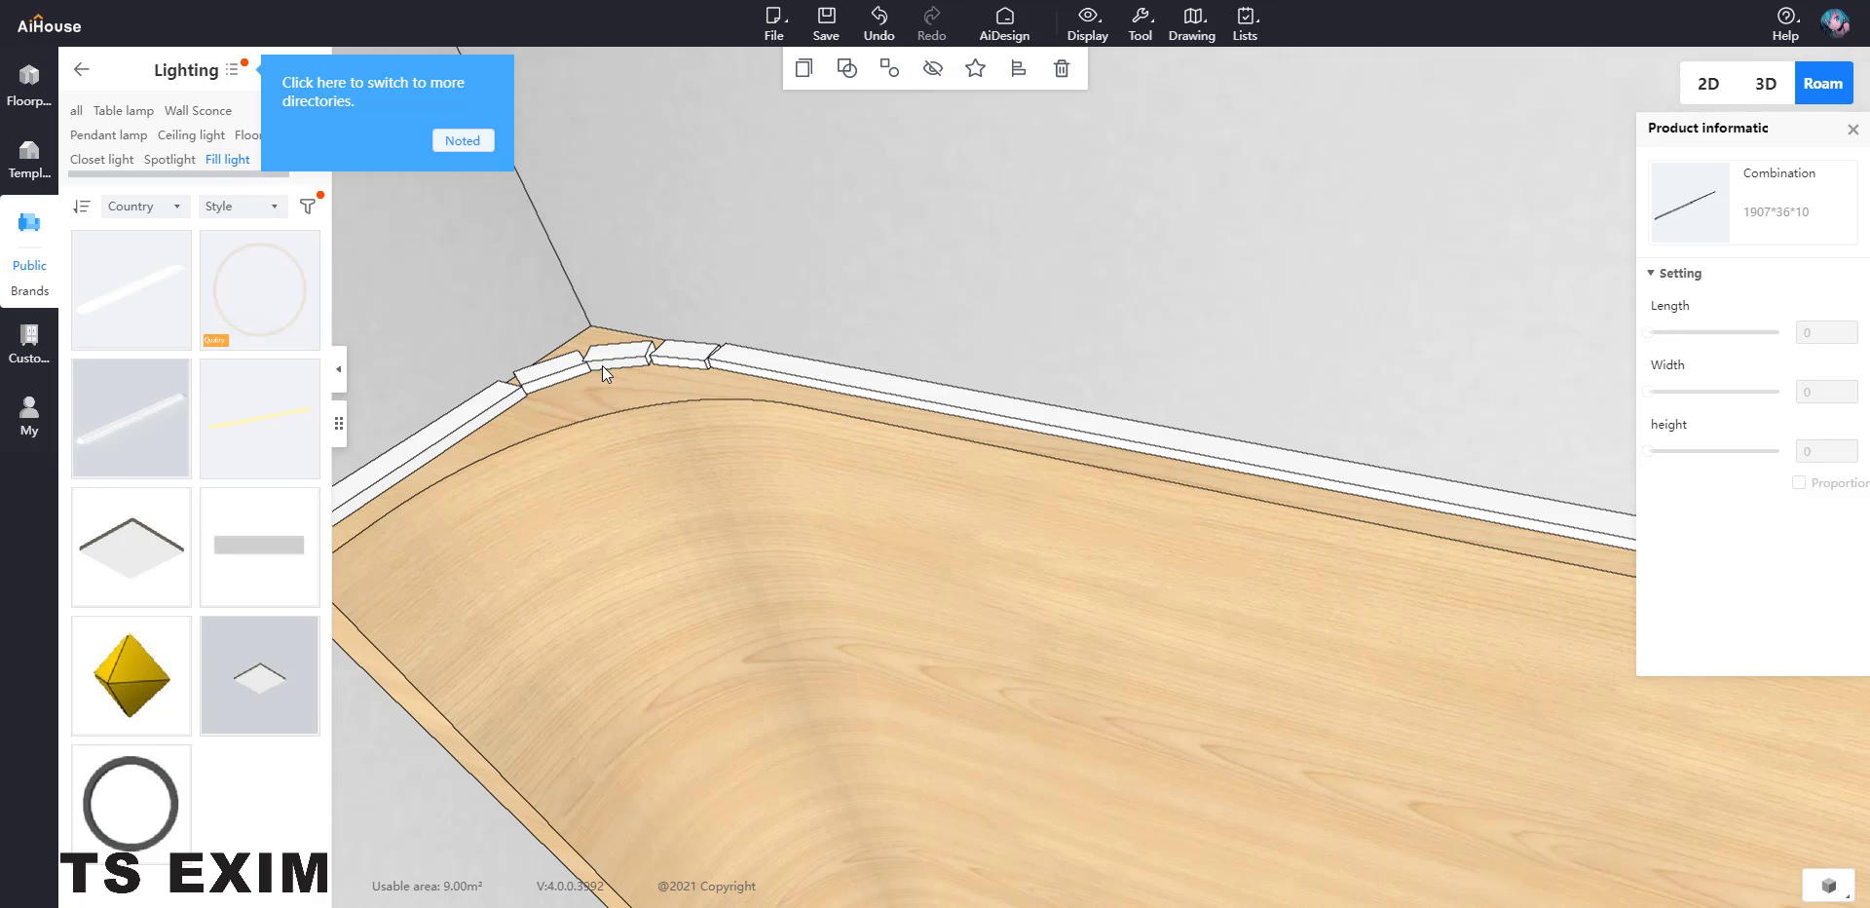
left_click(631, 354, "ctrl")
left_click(551, 378, "ctrl")
left_click(513, 399, "ctrl")
key("ctrl+g")
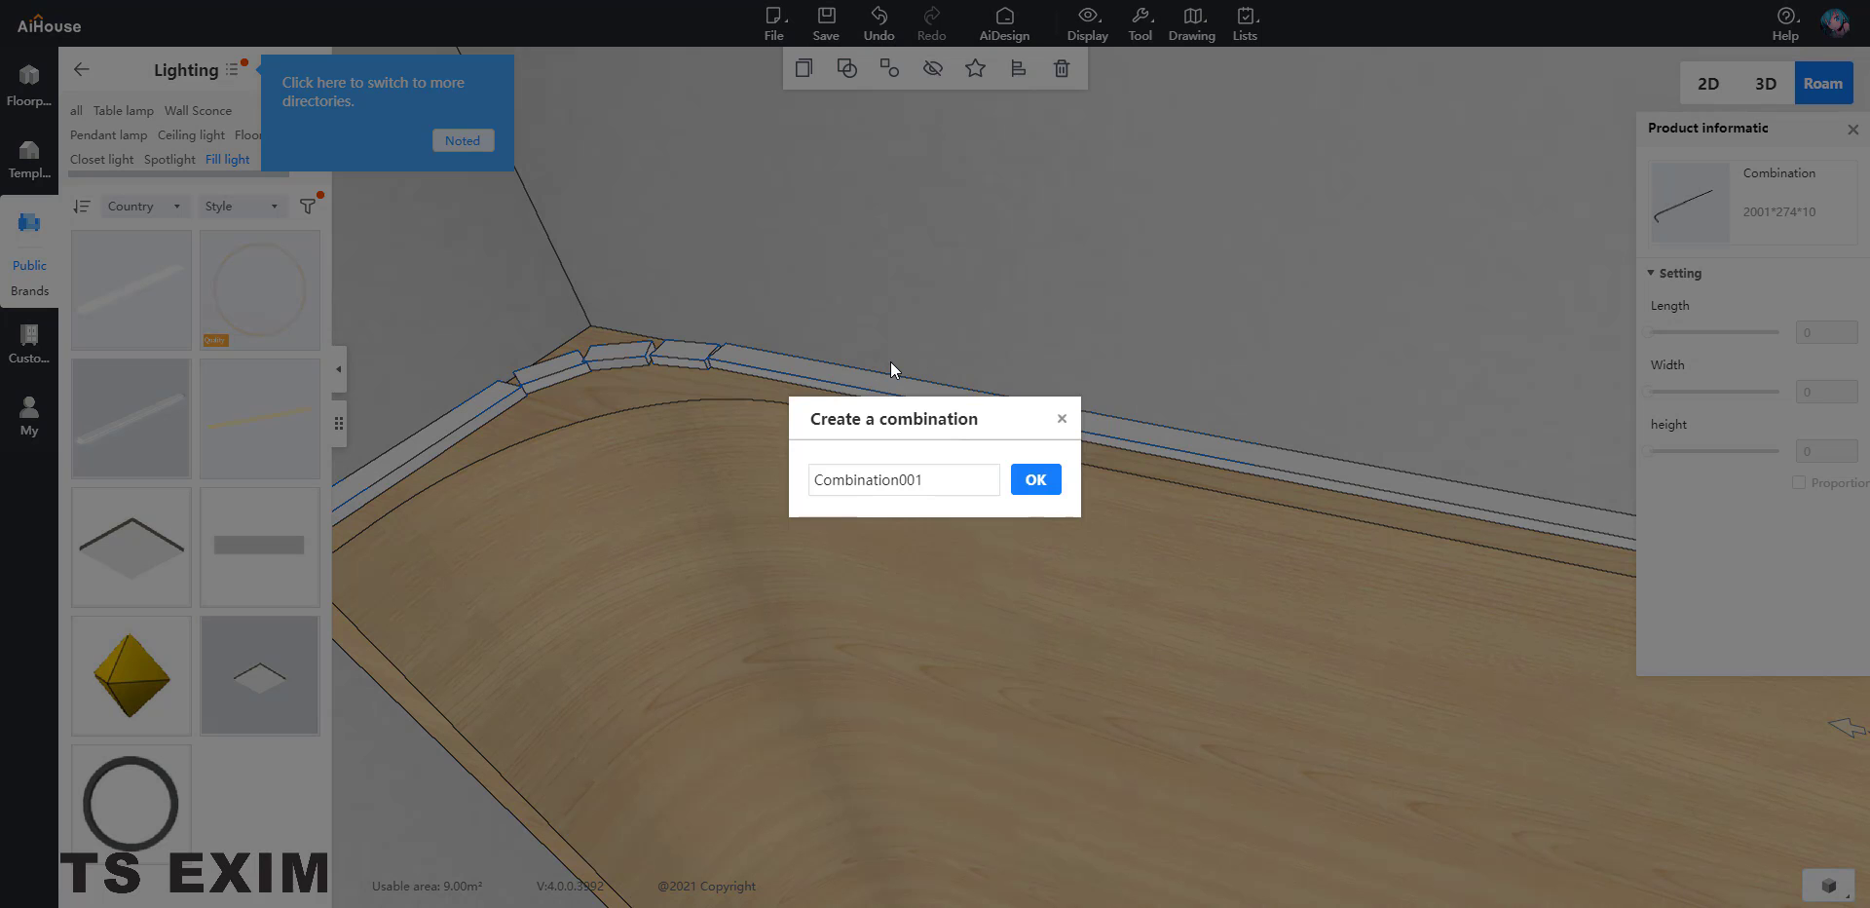
left_click(1023, 481)
Copy the light strip combination straight down to the board's lower edge
left_click_drag(1200, 518, 1213, 400)
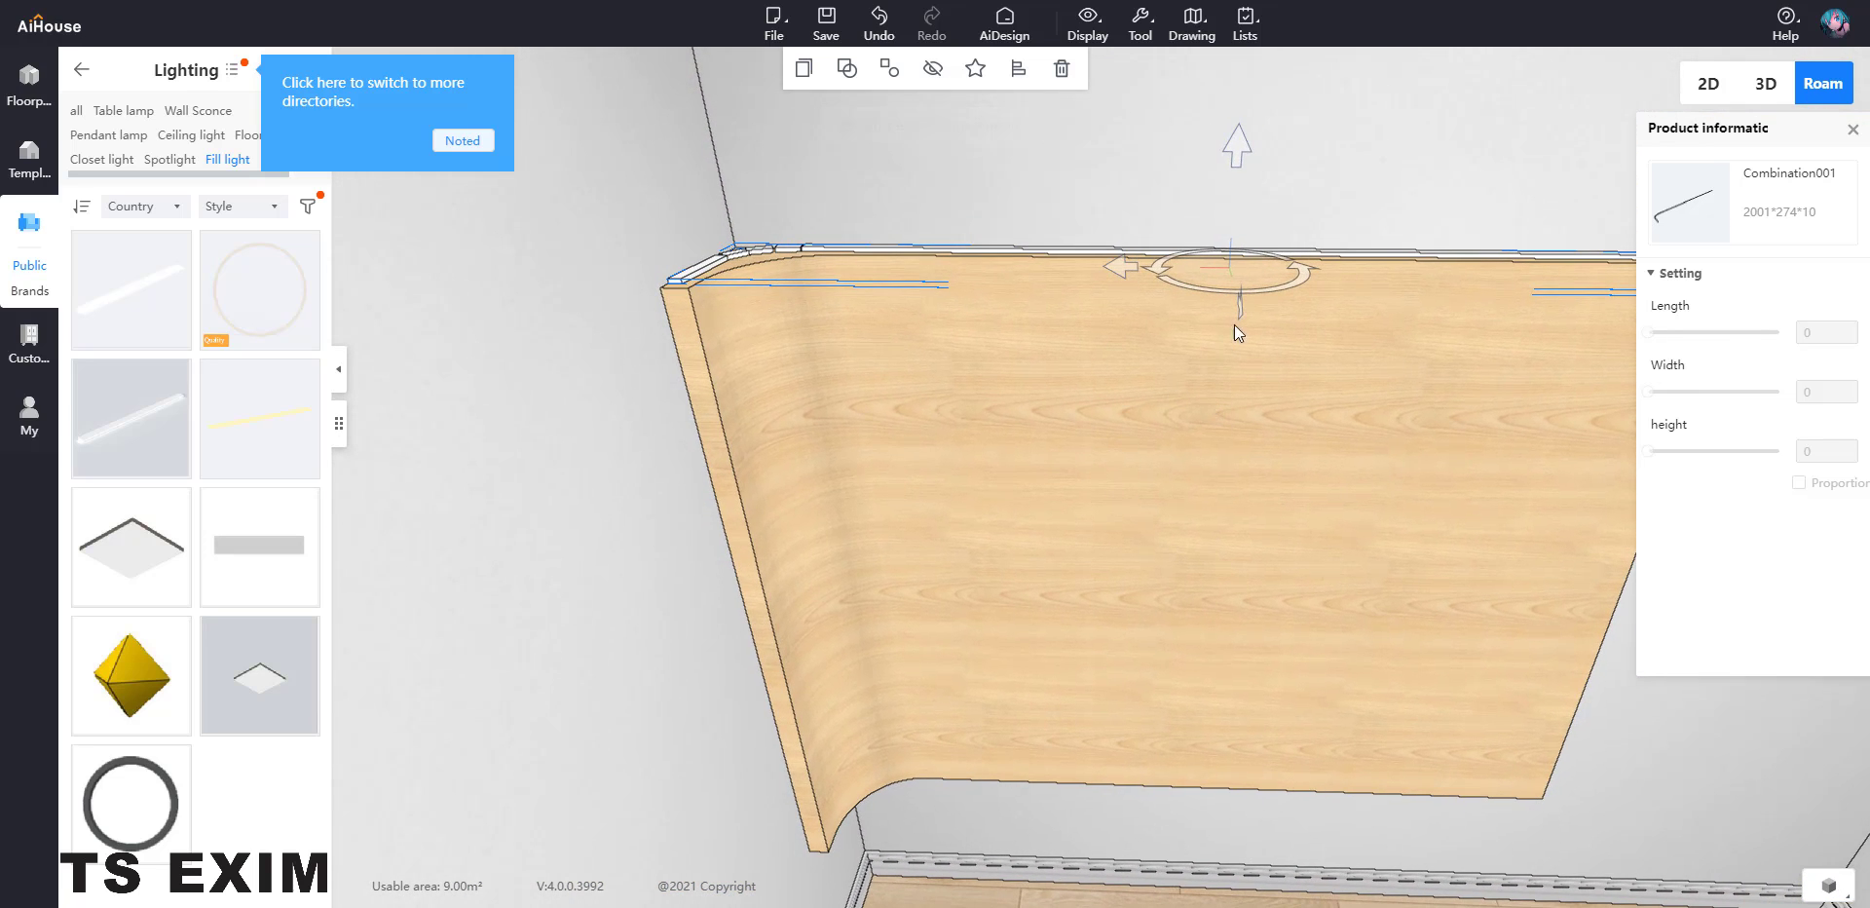
left_click_drag(1235, 163, 1235, 785)
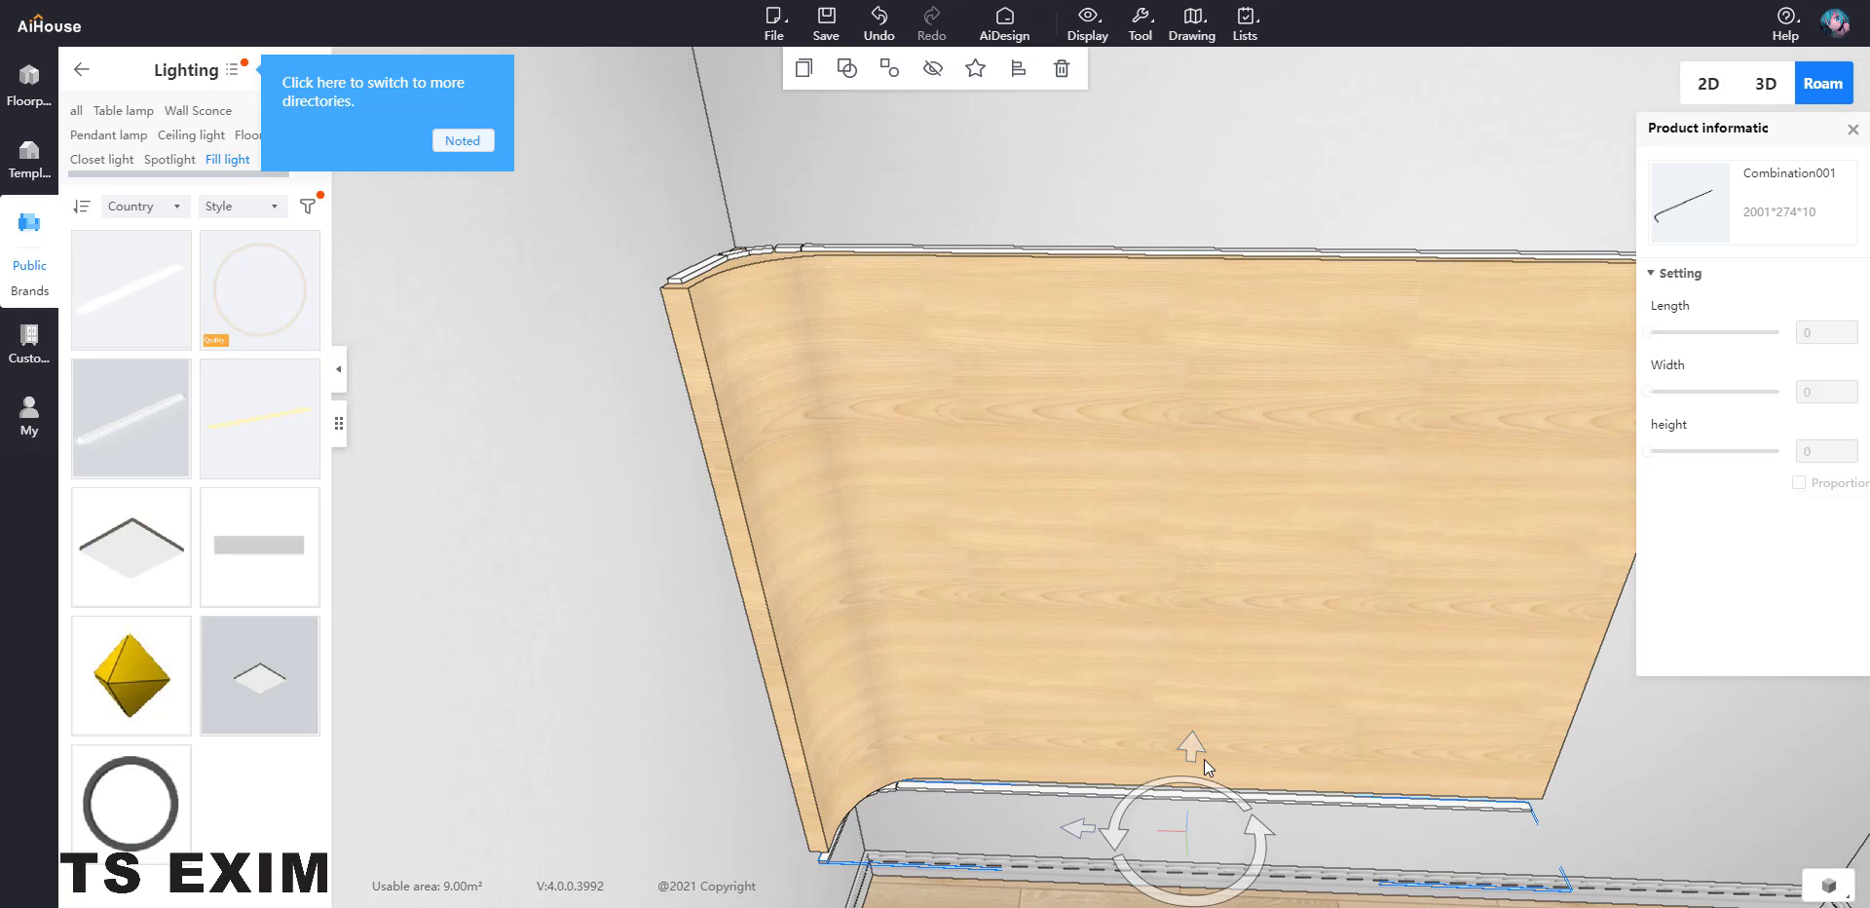
Raise the copied light strip combination until it sits against the underside of the curved board
scroll(1092, 747, "down", 3)
middle_click_drag(1120, 745, 1133, 598)
key("e")
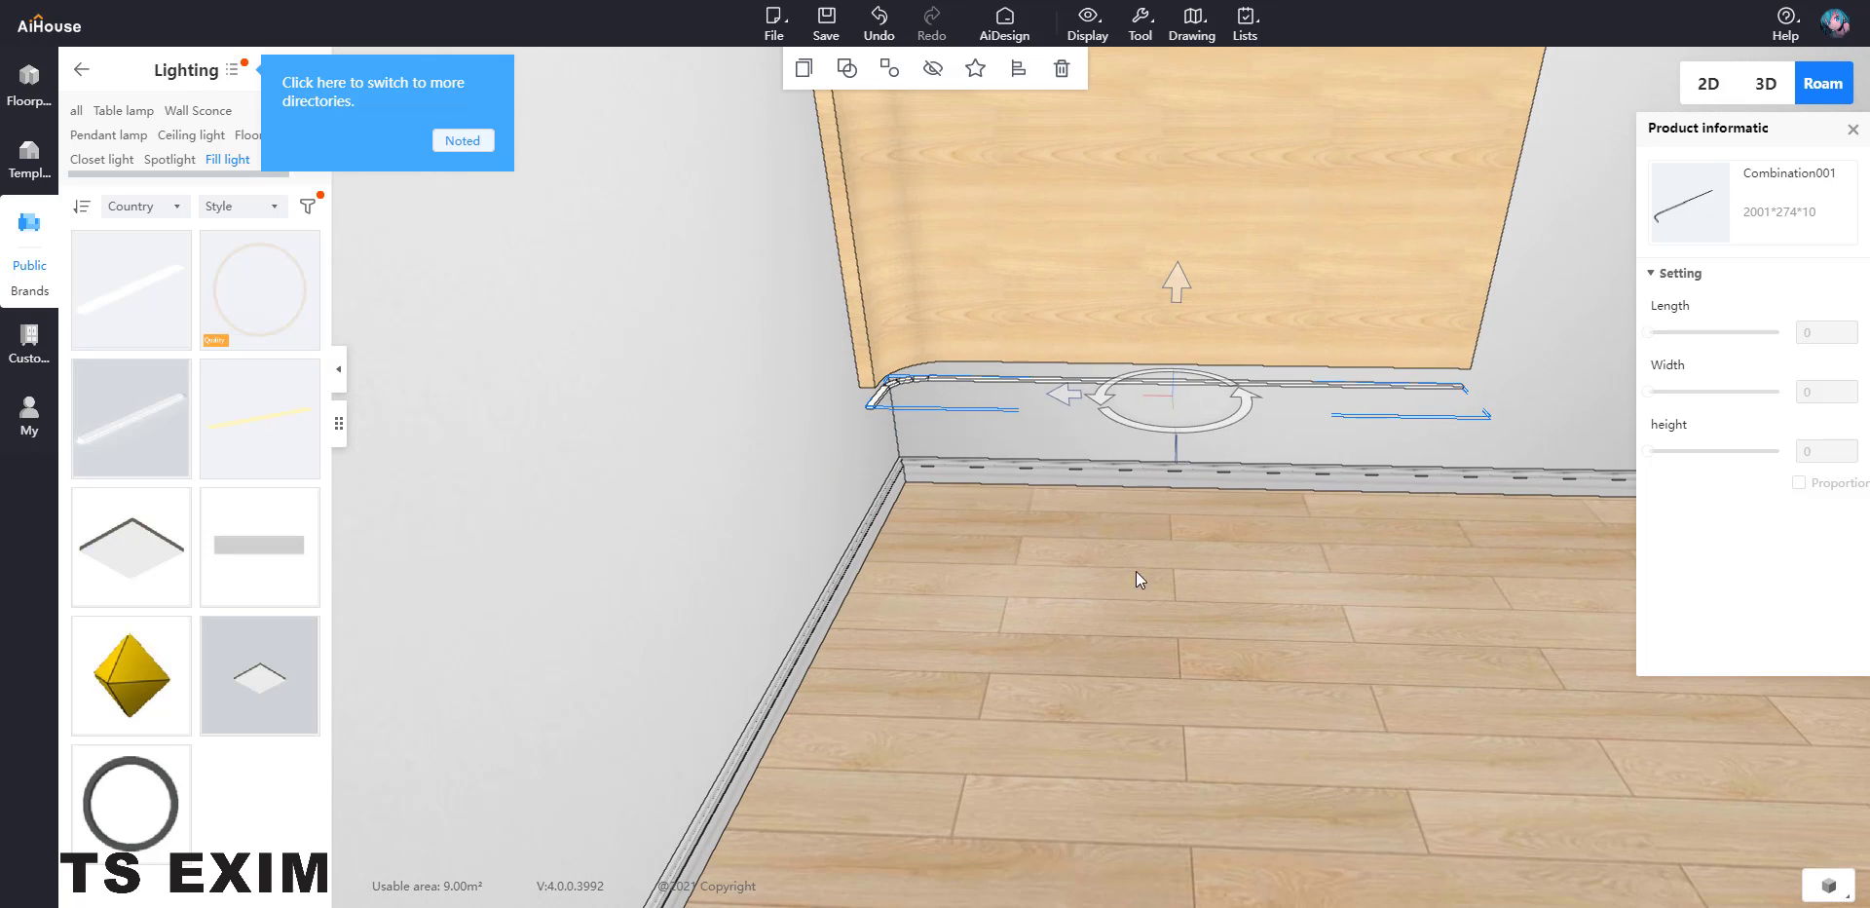
key("w")
right_click_drag(1136, 571, 1136, 407)
key("e")
key("w")
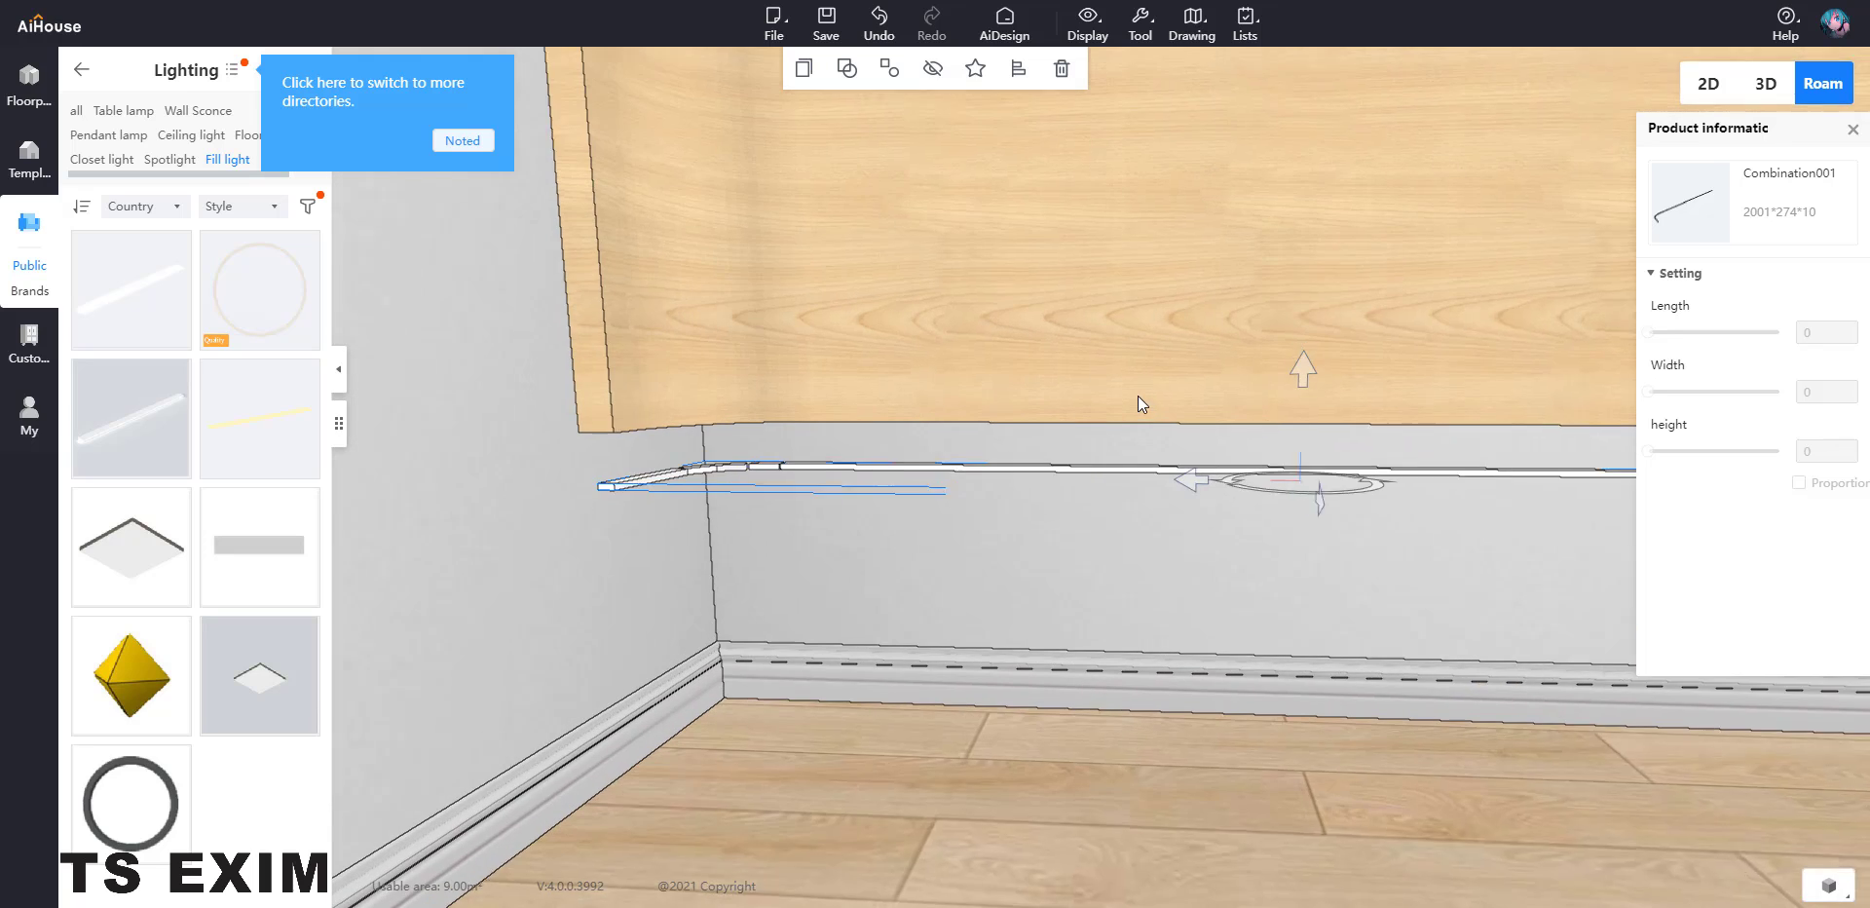
left_click_drag(1319, 370, 1310, 319)
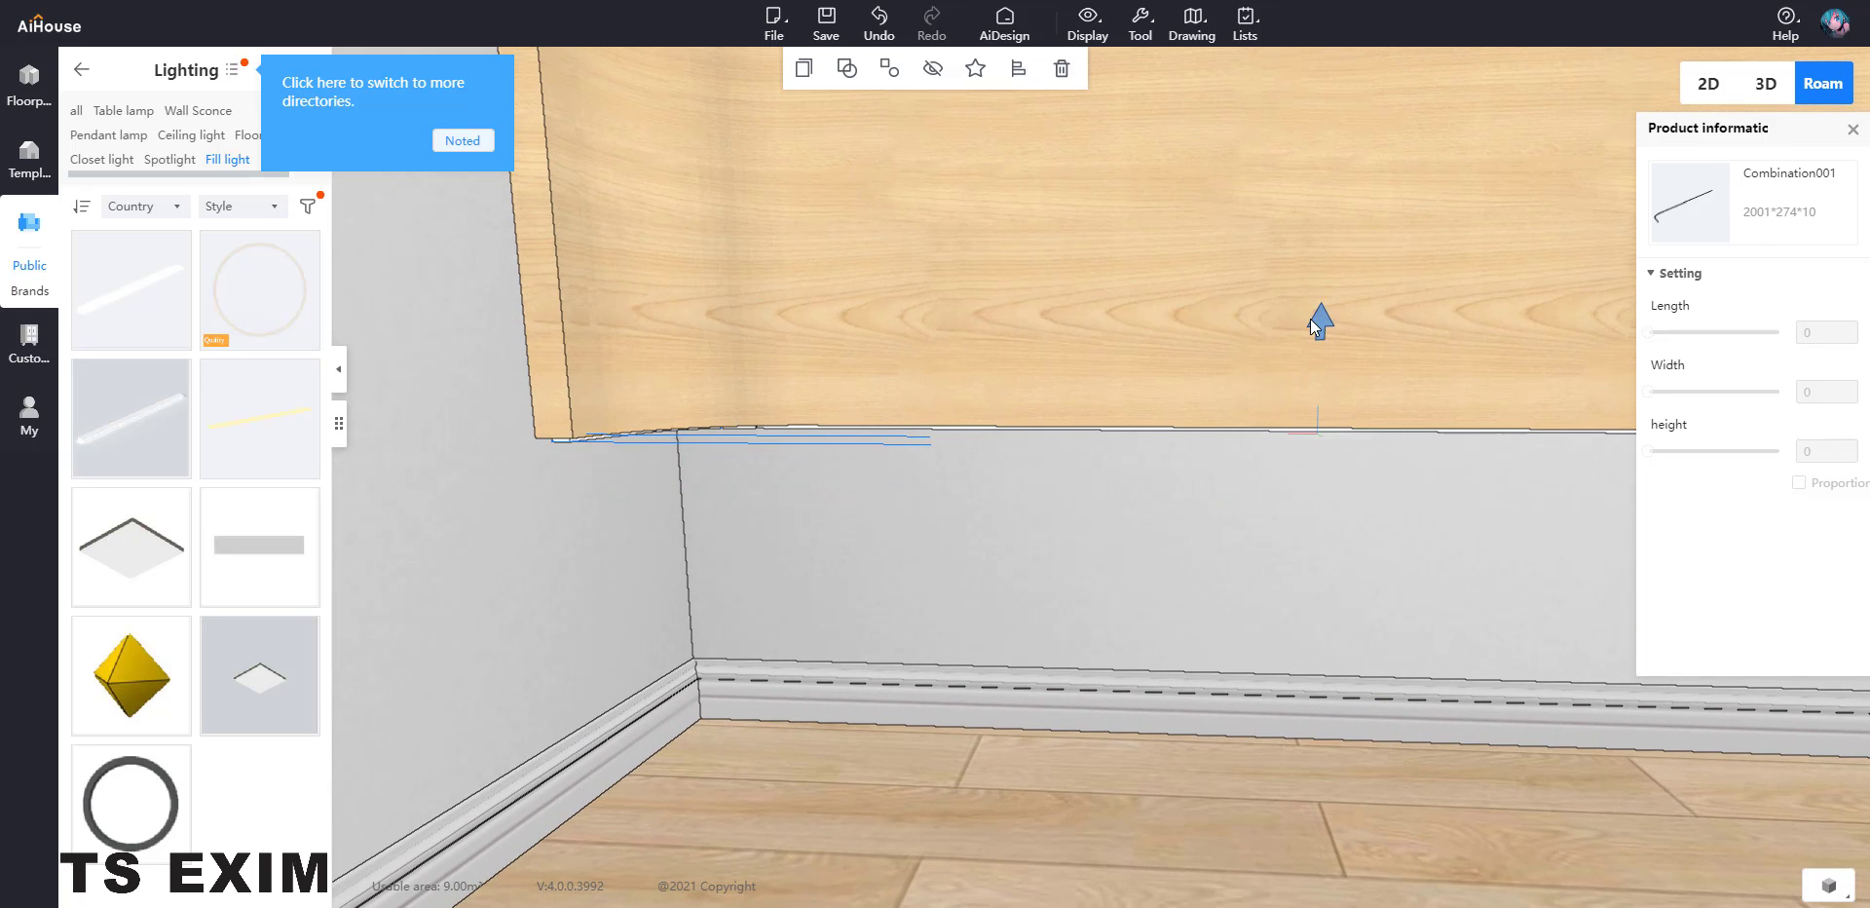
Inspect how the light strips fit along the board's lower edge, far end and upper edge
left_click_drag(1095, 505, 1078, 483)
key("e")
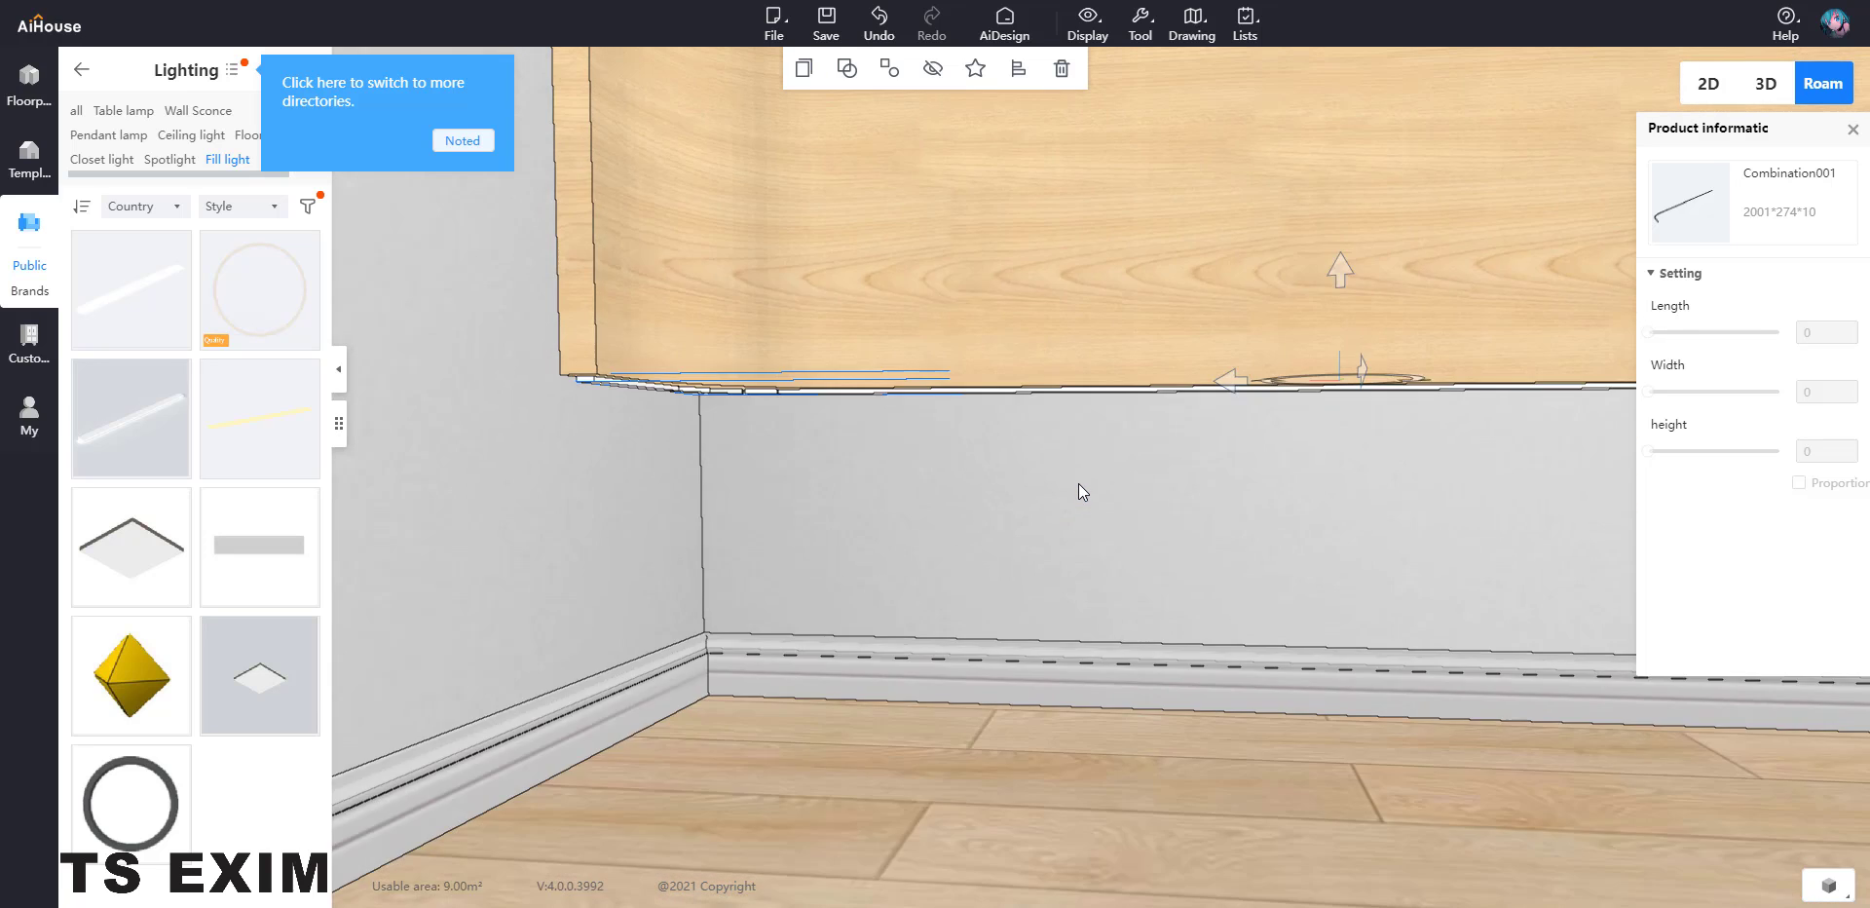
key("d")
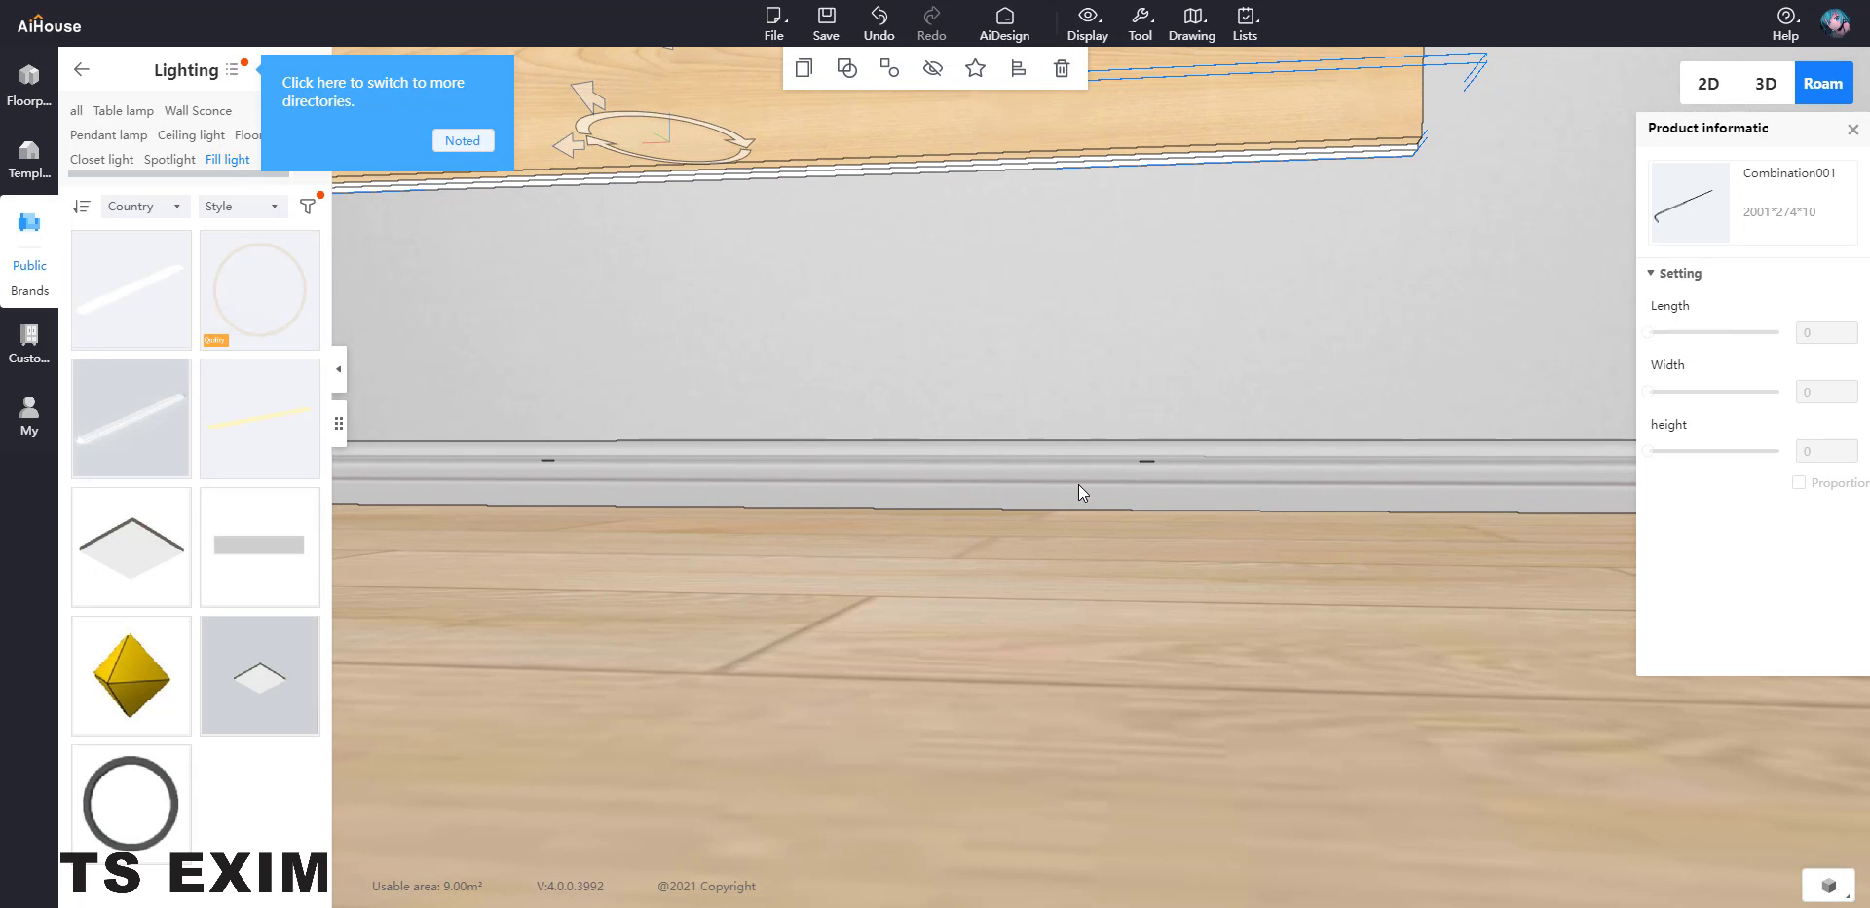
key("q")
left_click_drag(1067, 532, 1062, 551)
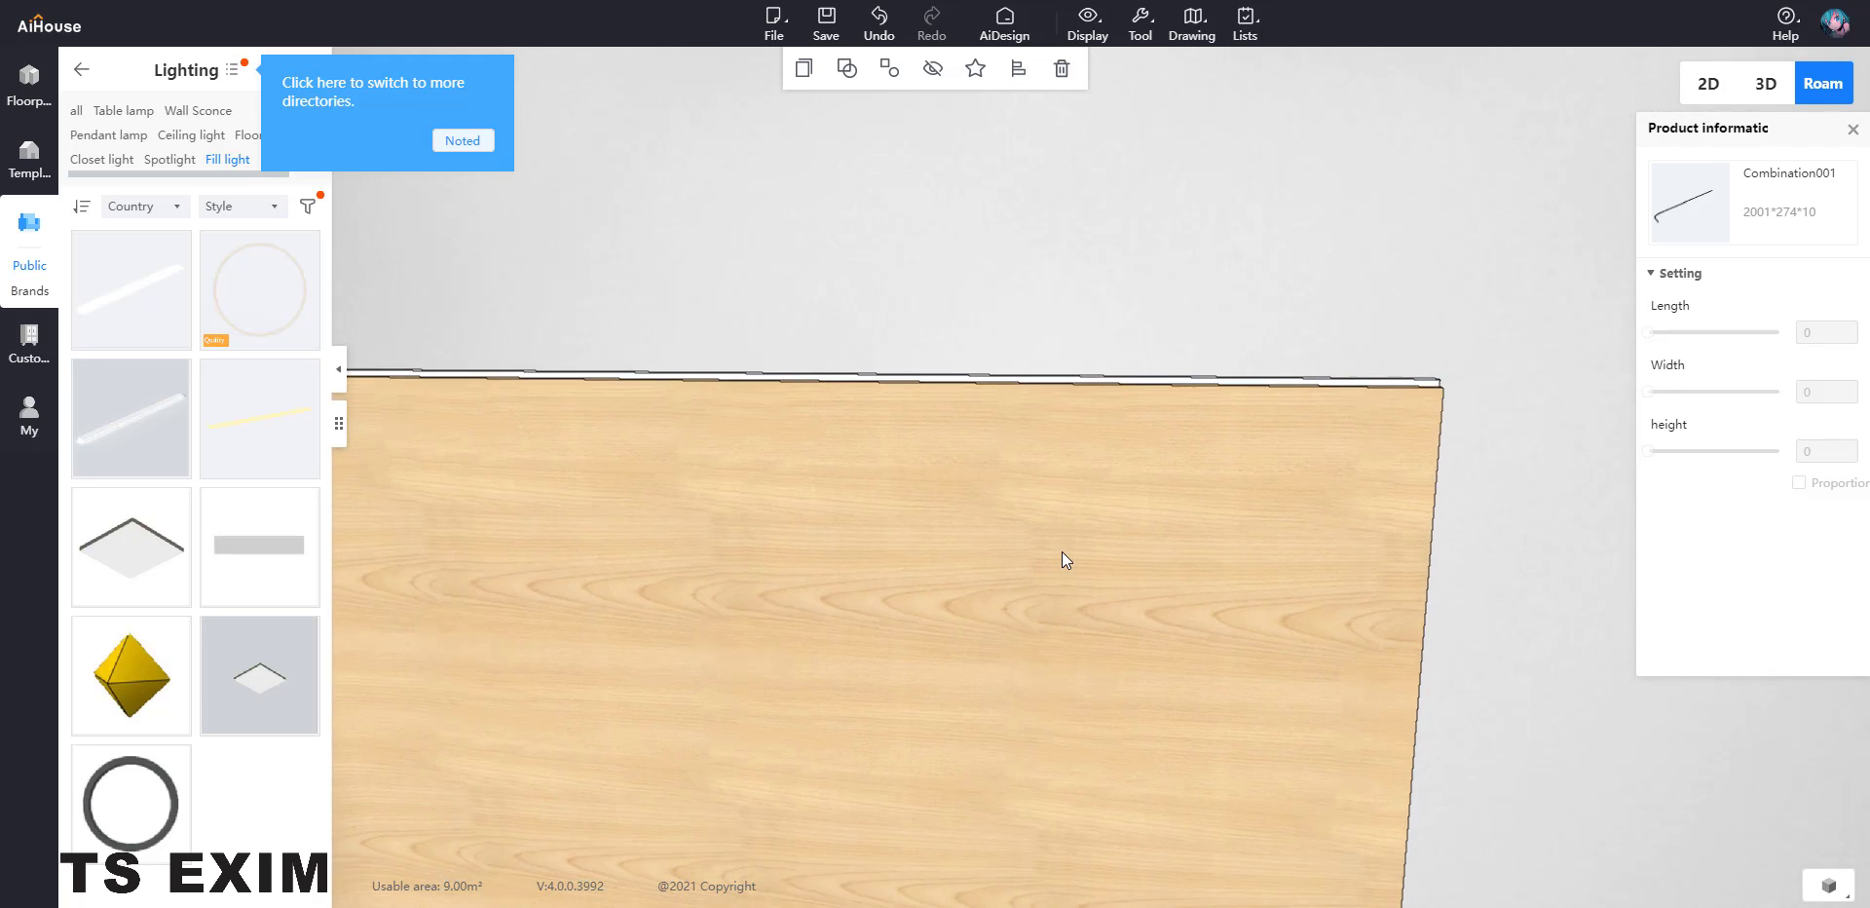
key("a")
key("s")
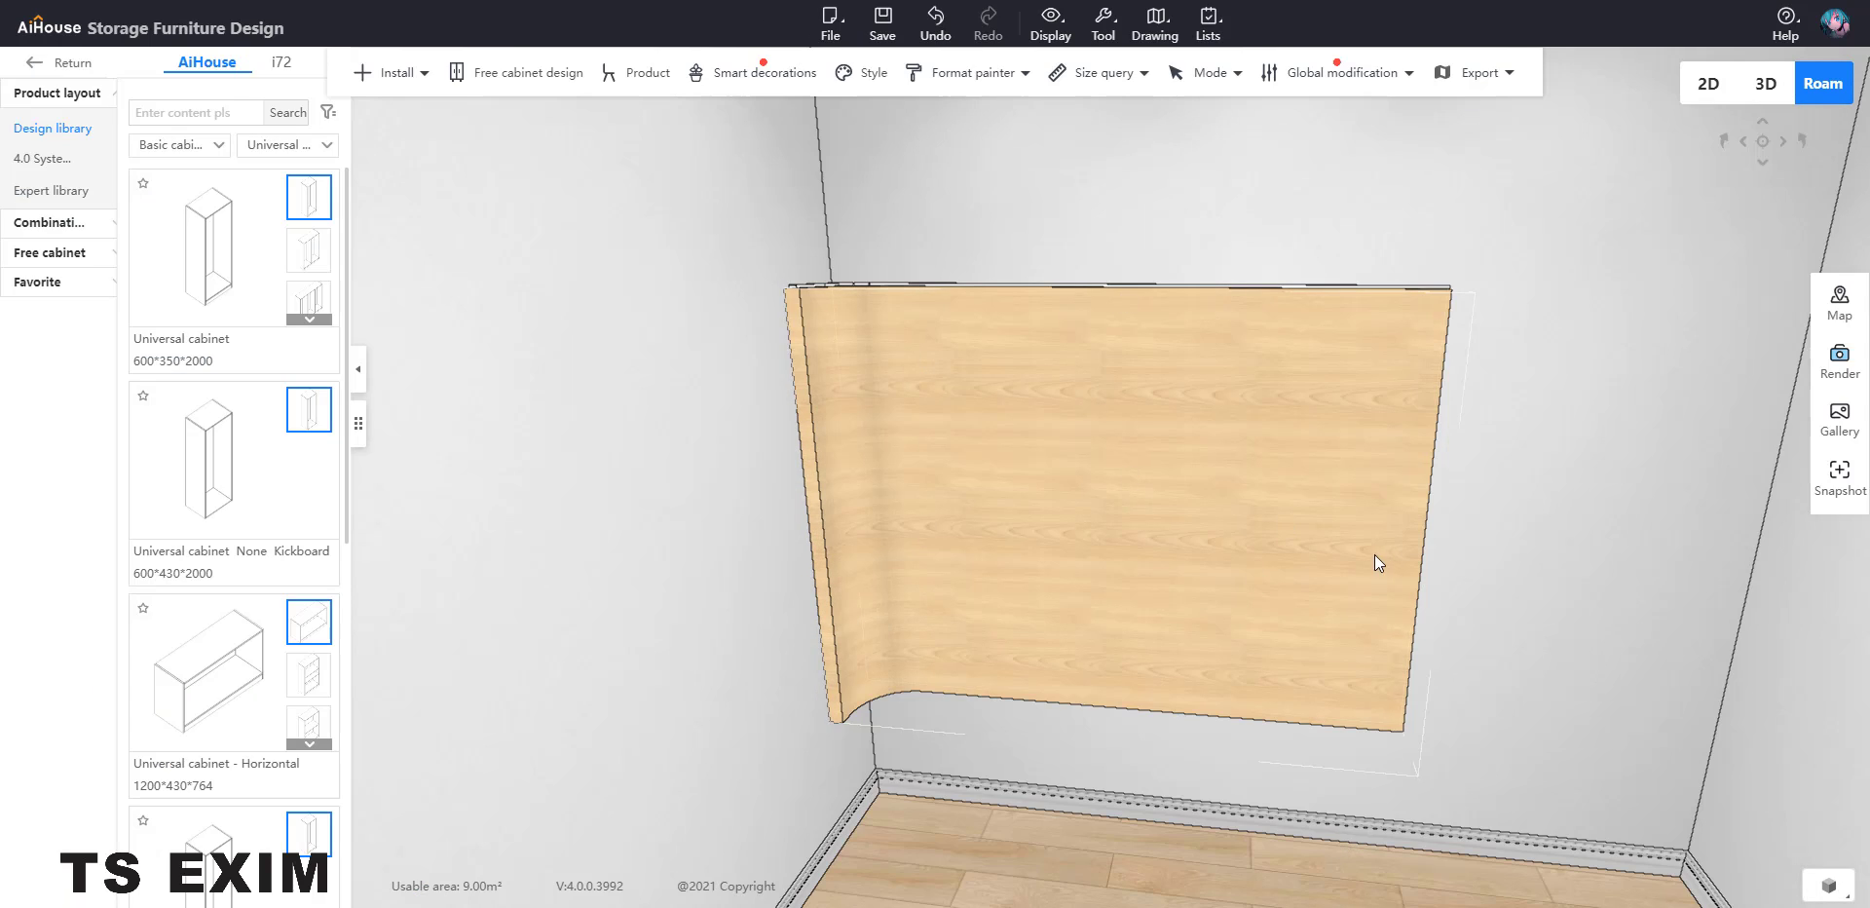
Change the curved board's material to Smy-white cork from the double-faced Oak wood materials
left_click(1335, 548)
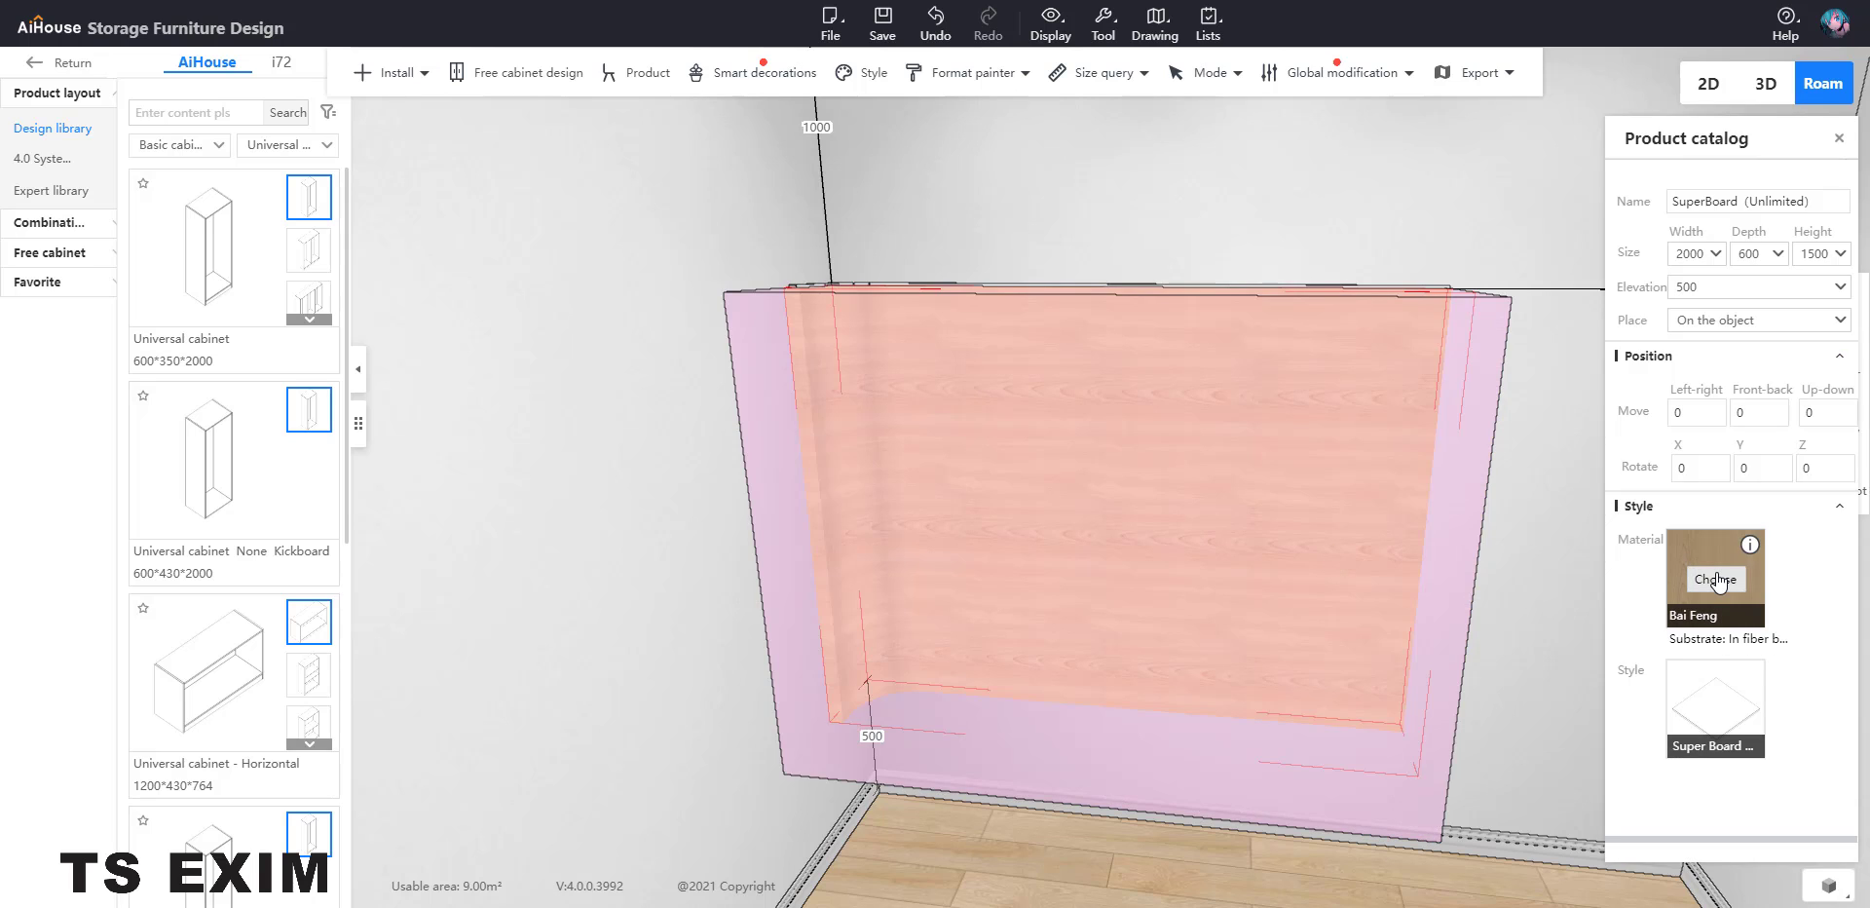
left_click(1714, 580)
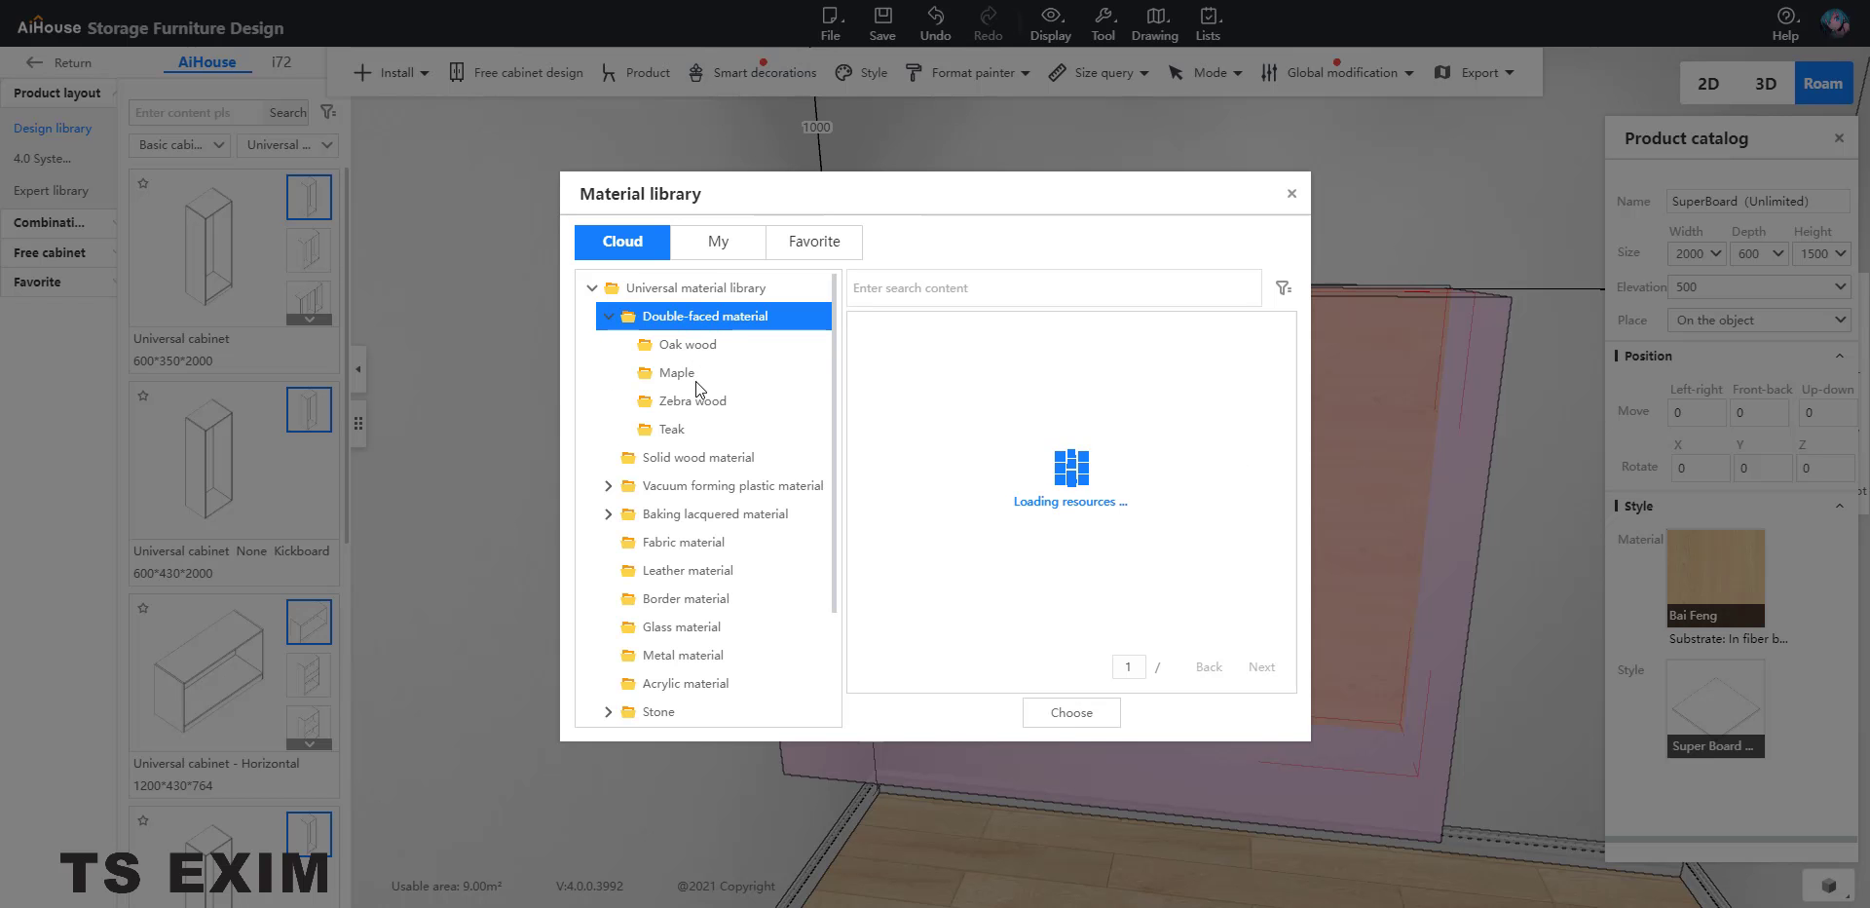
scroll(823, 445, "down", 3)
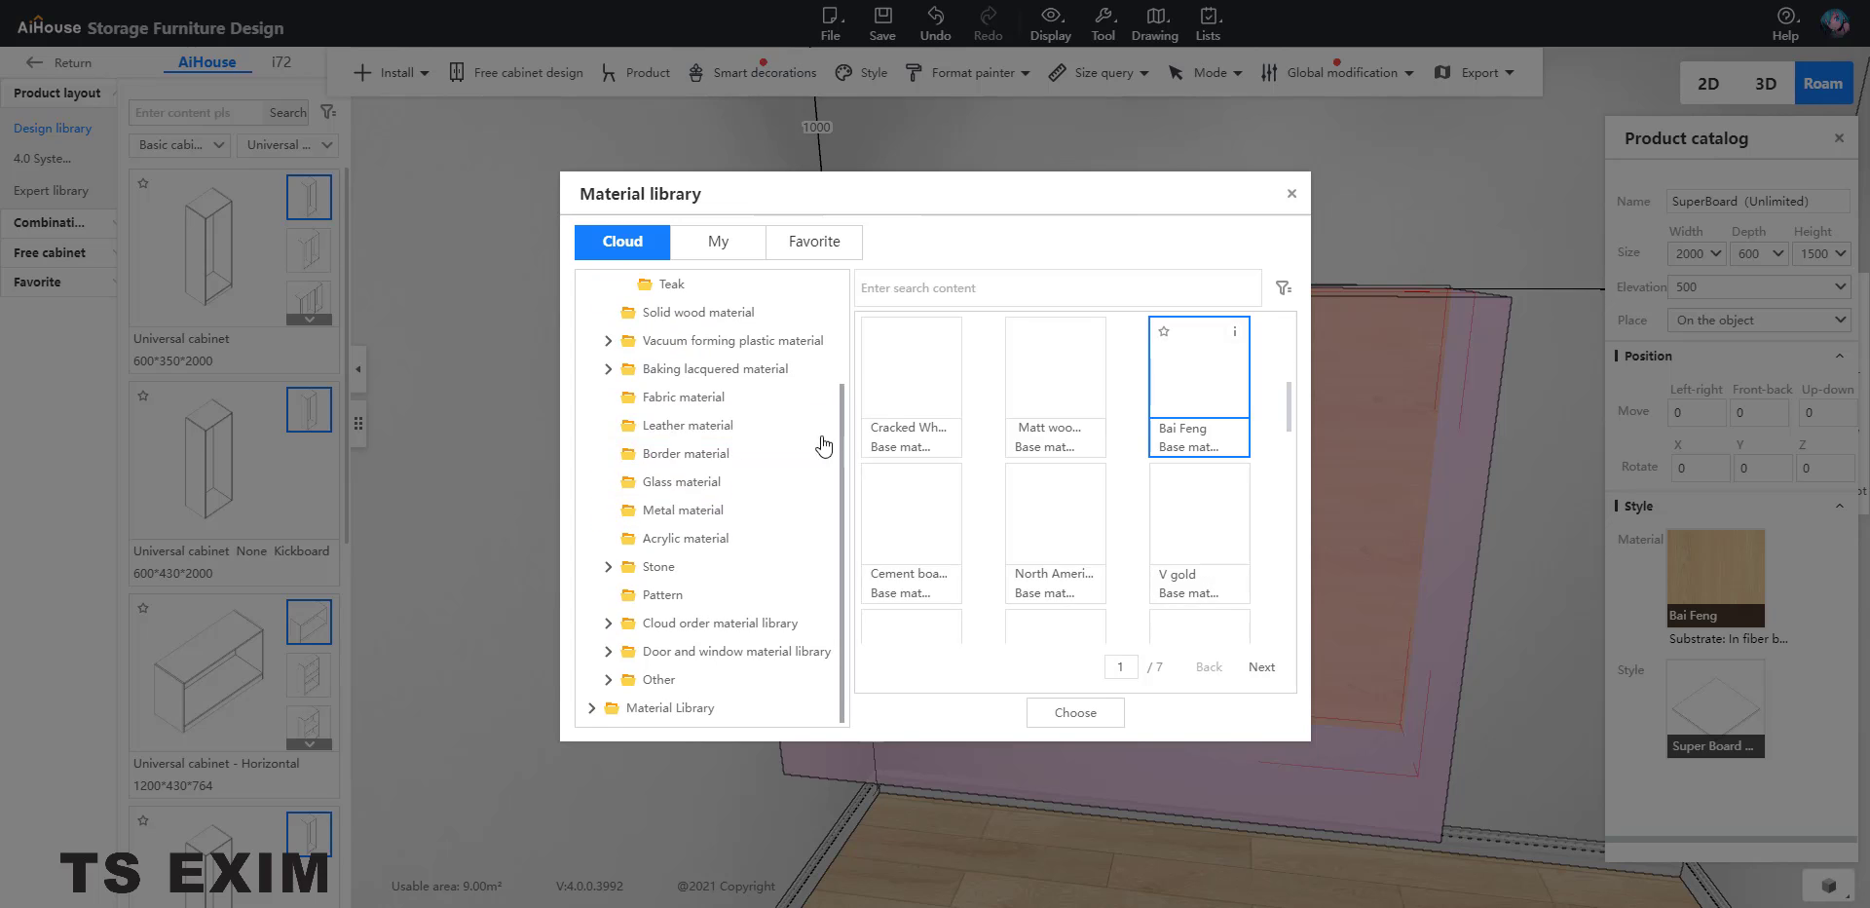
scroll(738, 454, "up", 3)
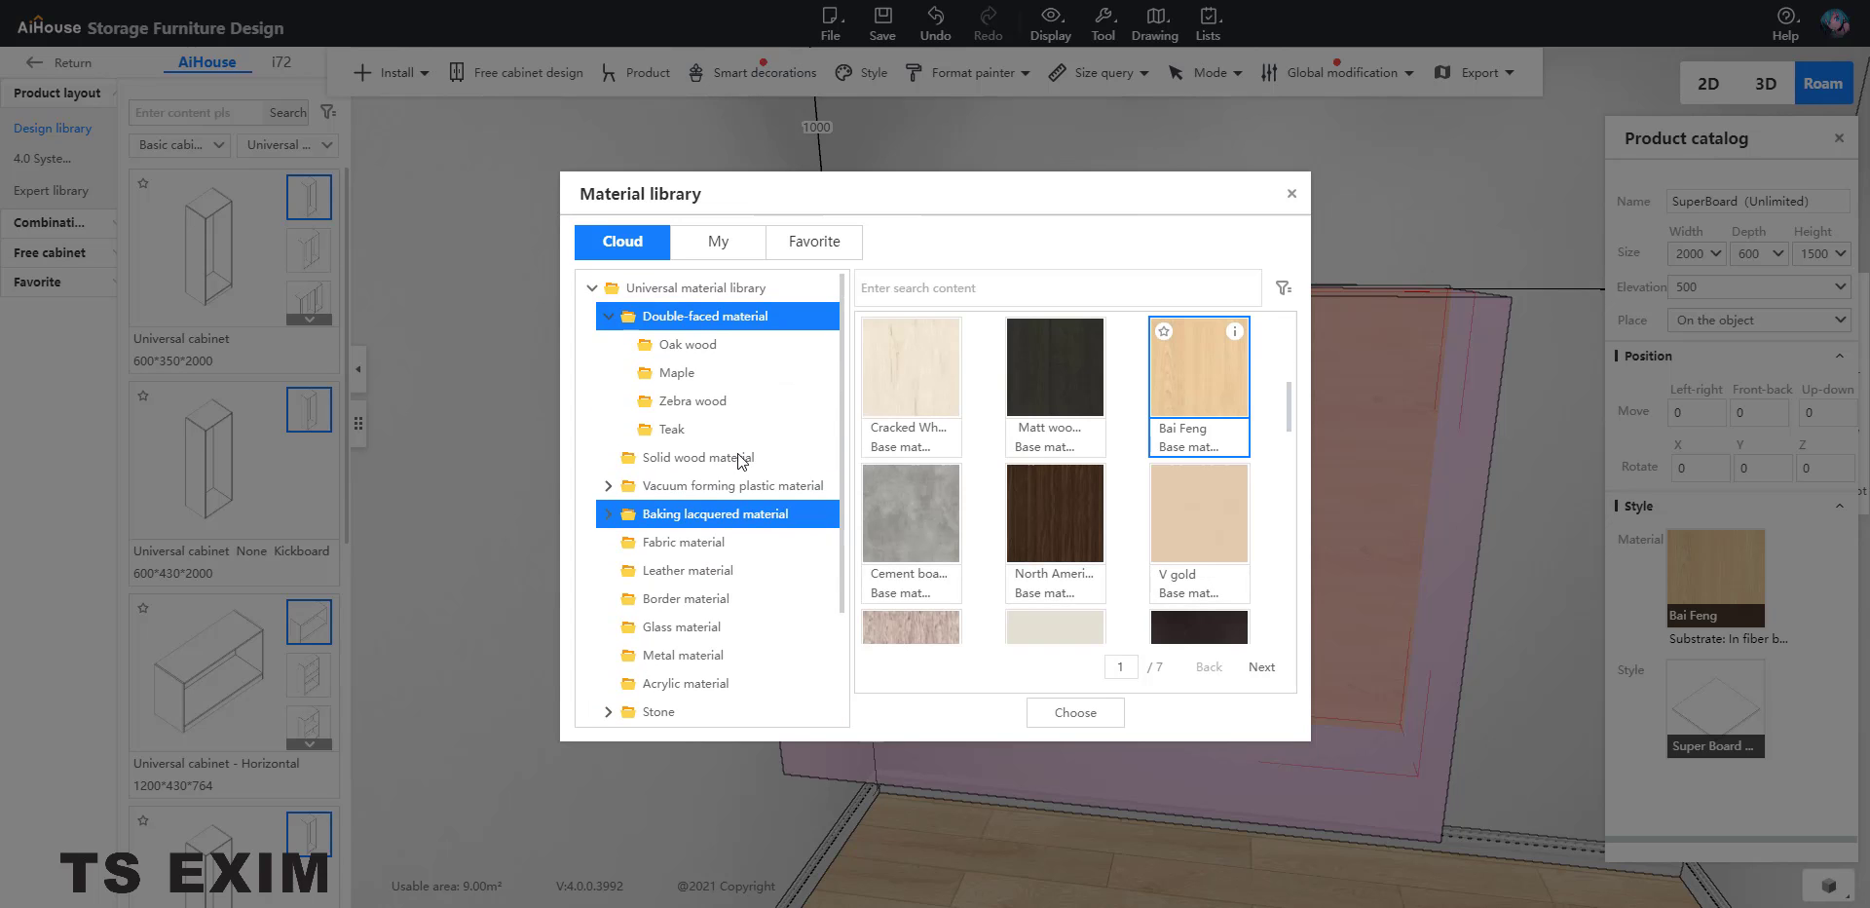
left_click(729, 346)
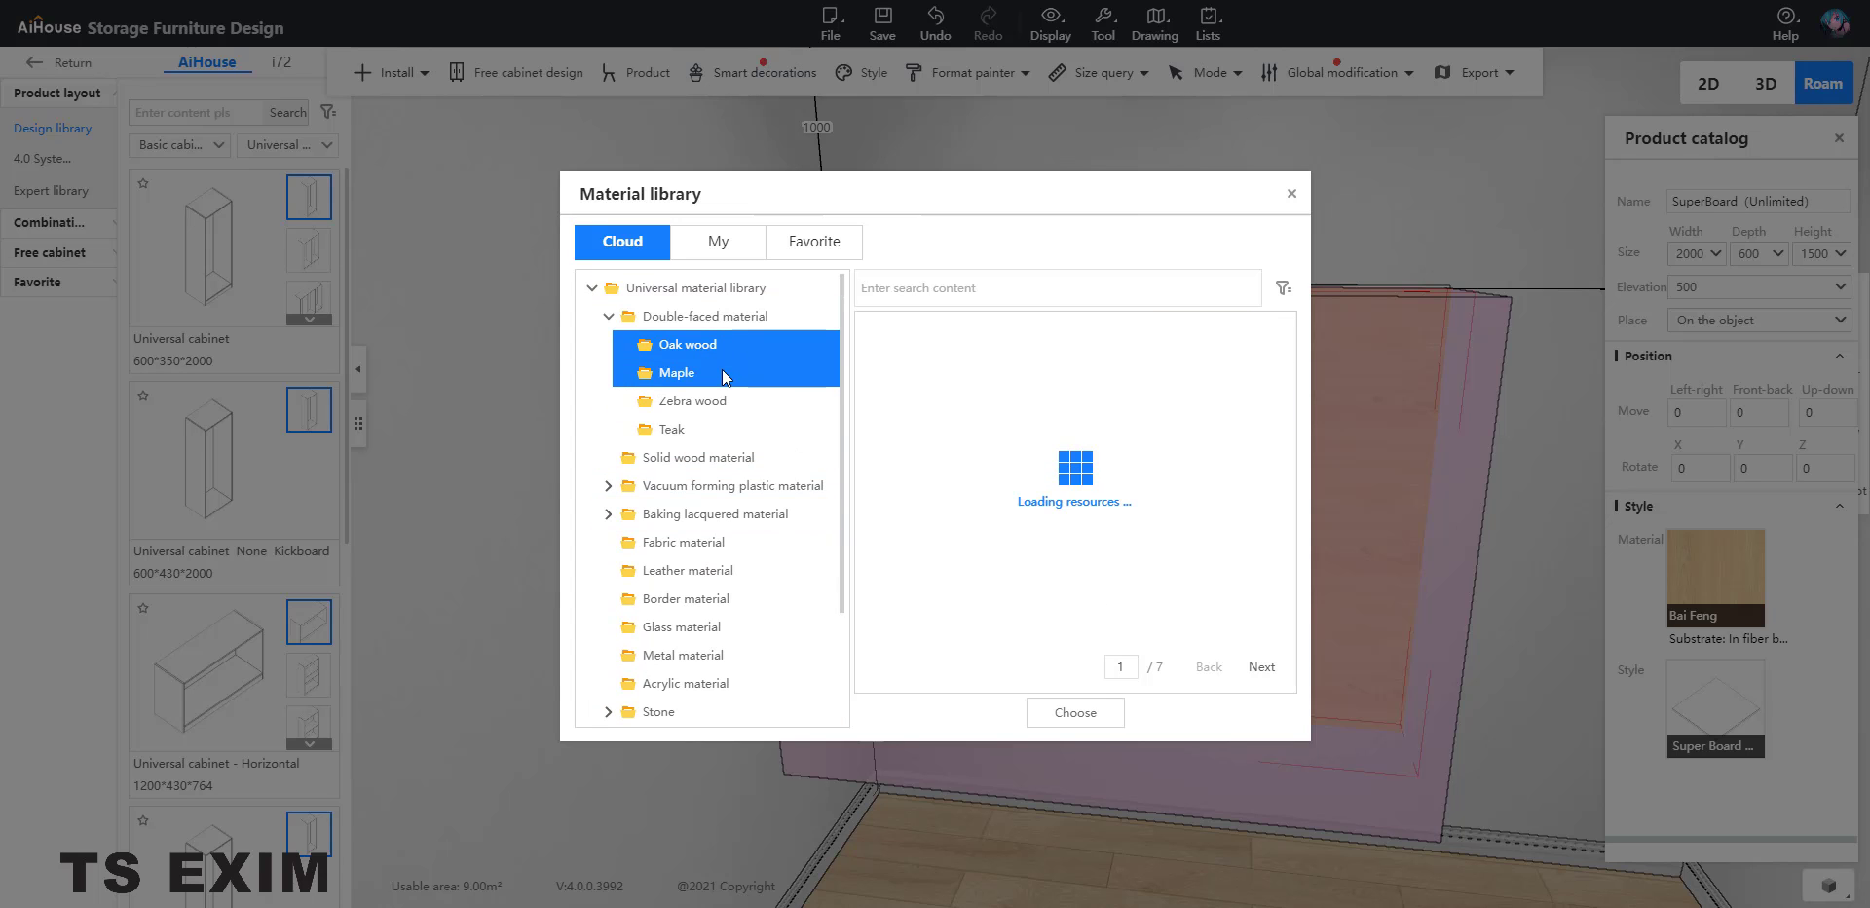
scroll(726, 375, "down", 2)
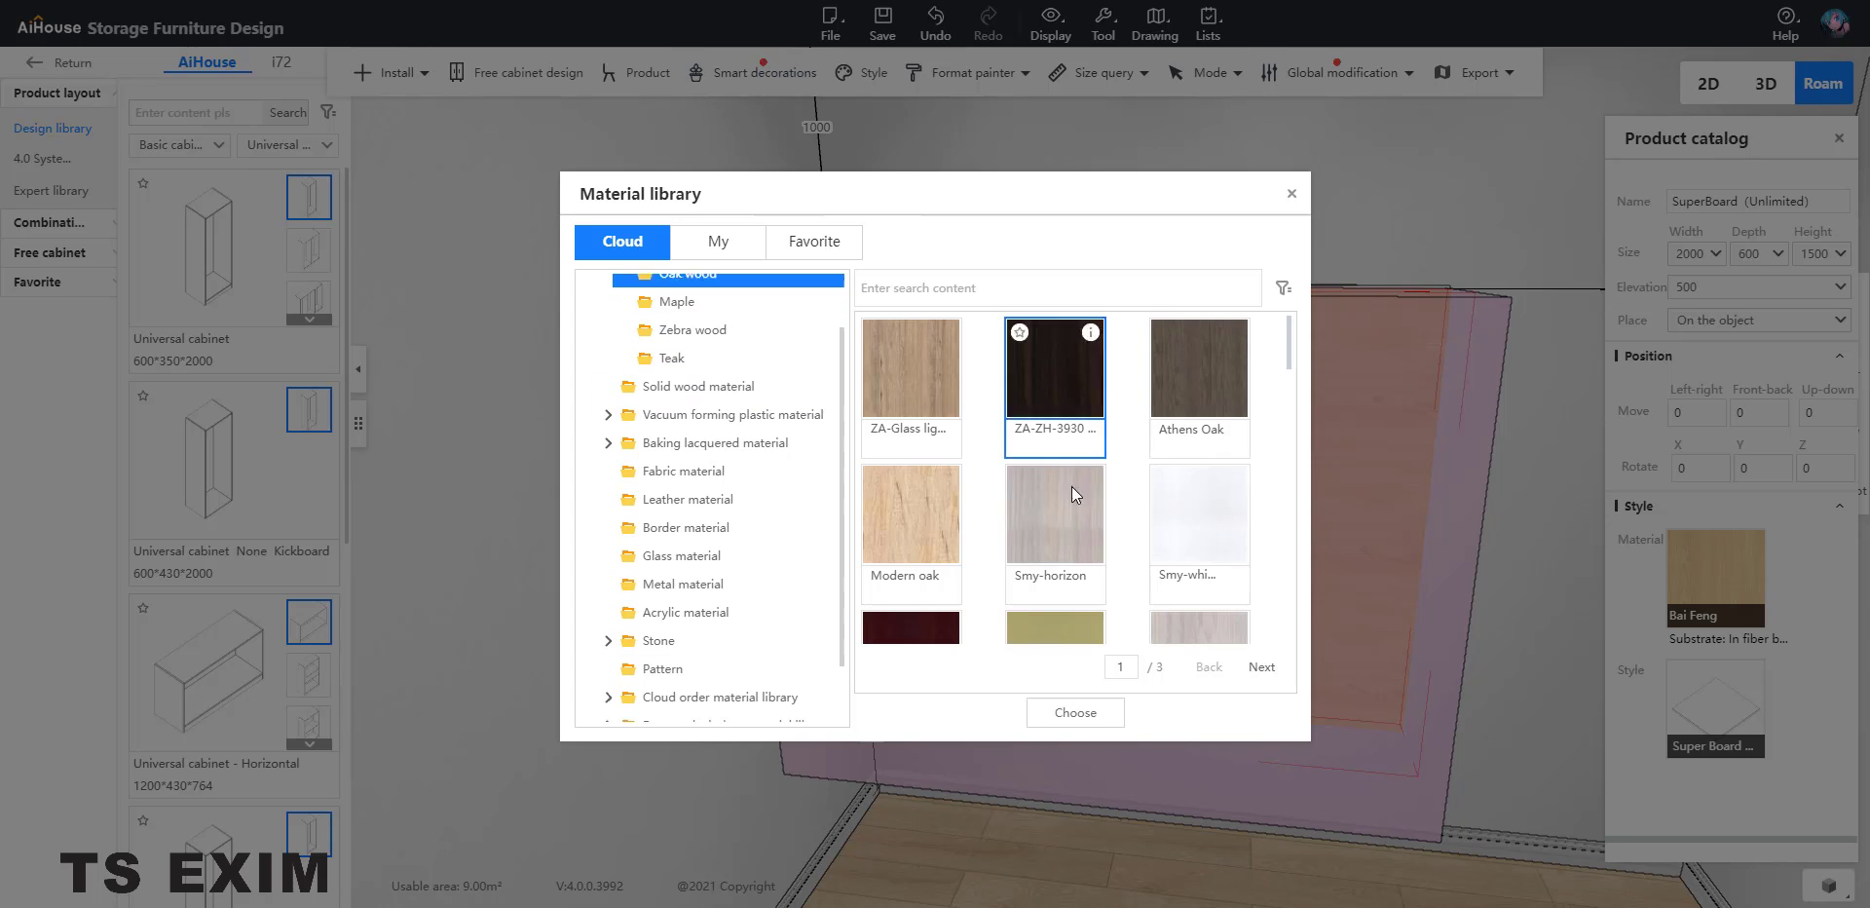
double_click(1194, 511)
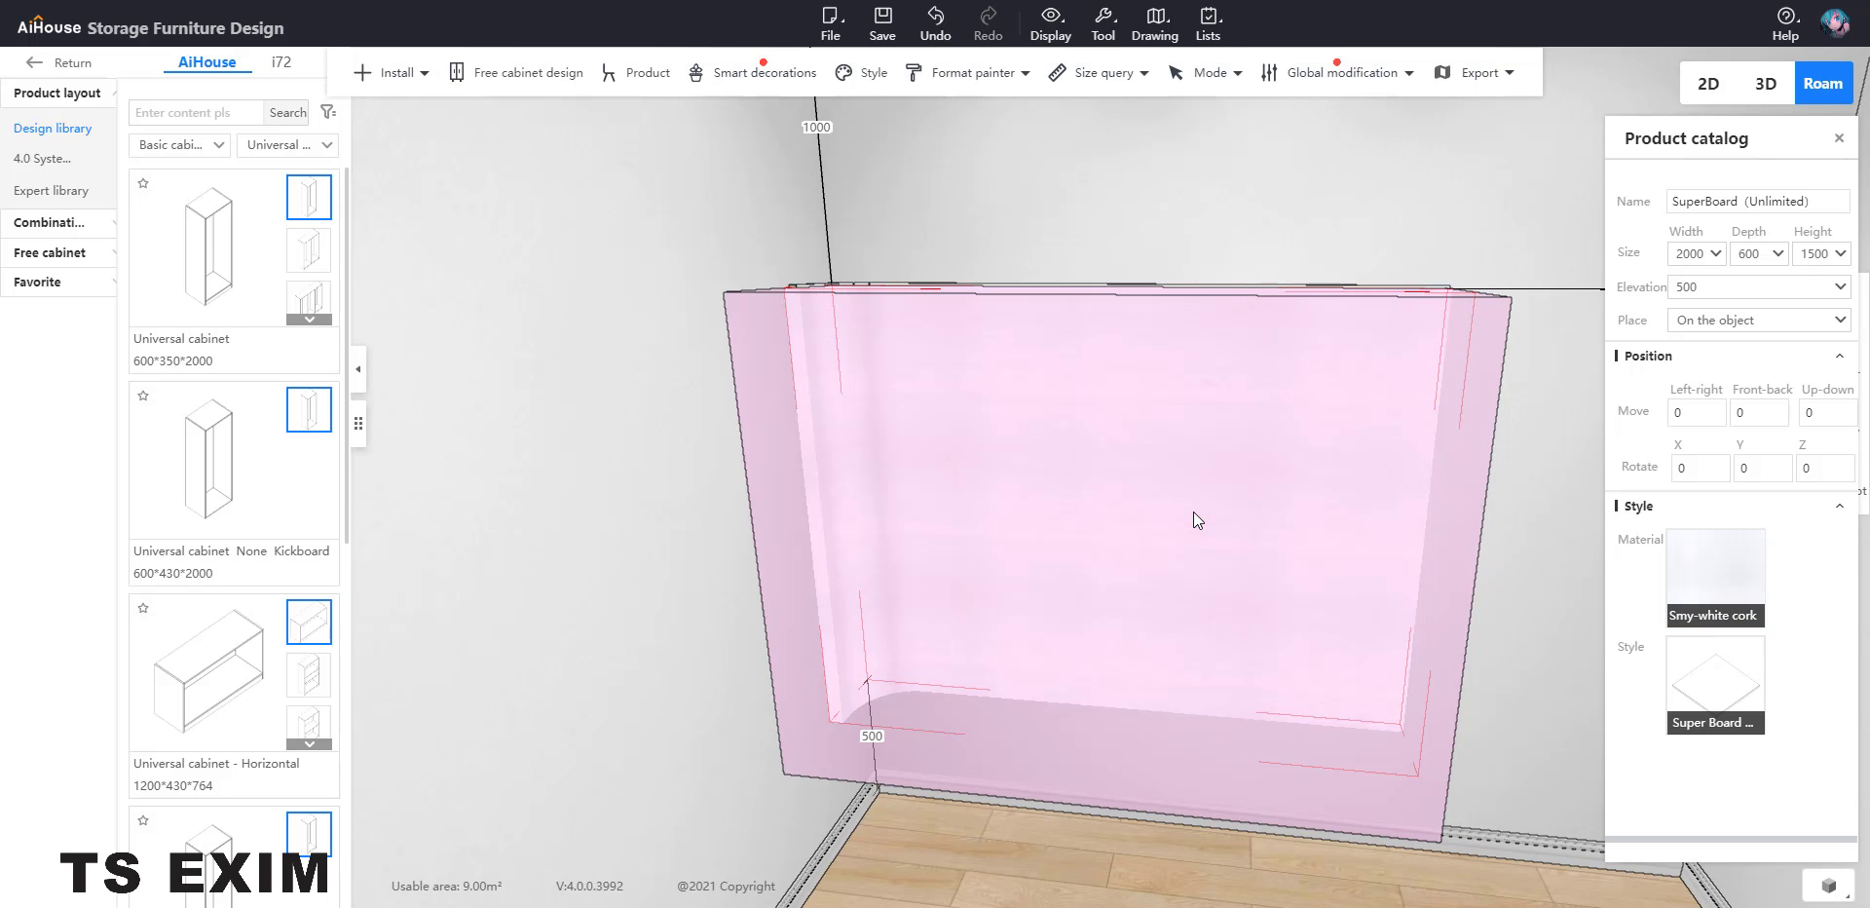
left_click(992, 832)
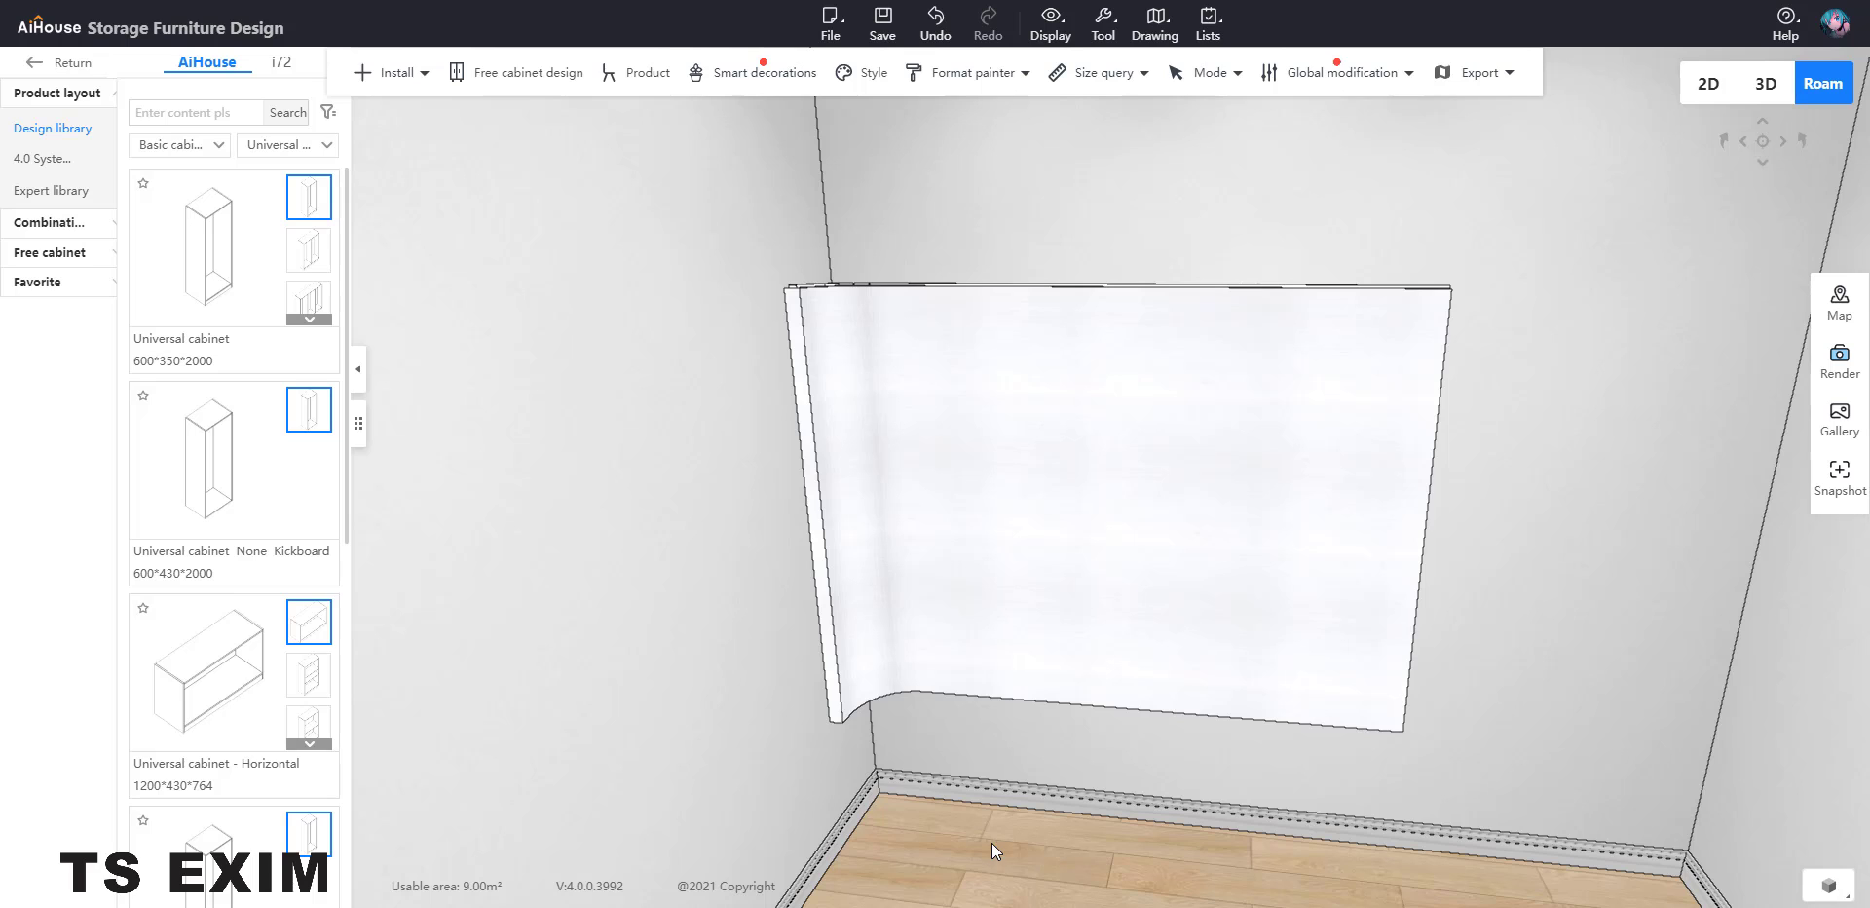
Return from the storage furniture design to the main design and show the public library's Television models under Domestic appliances
left_click(39, 68)
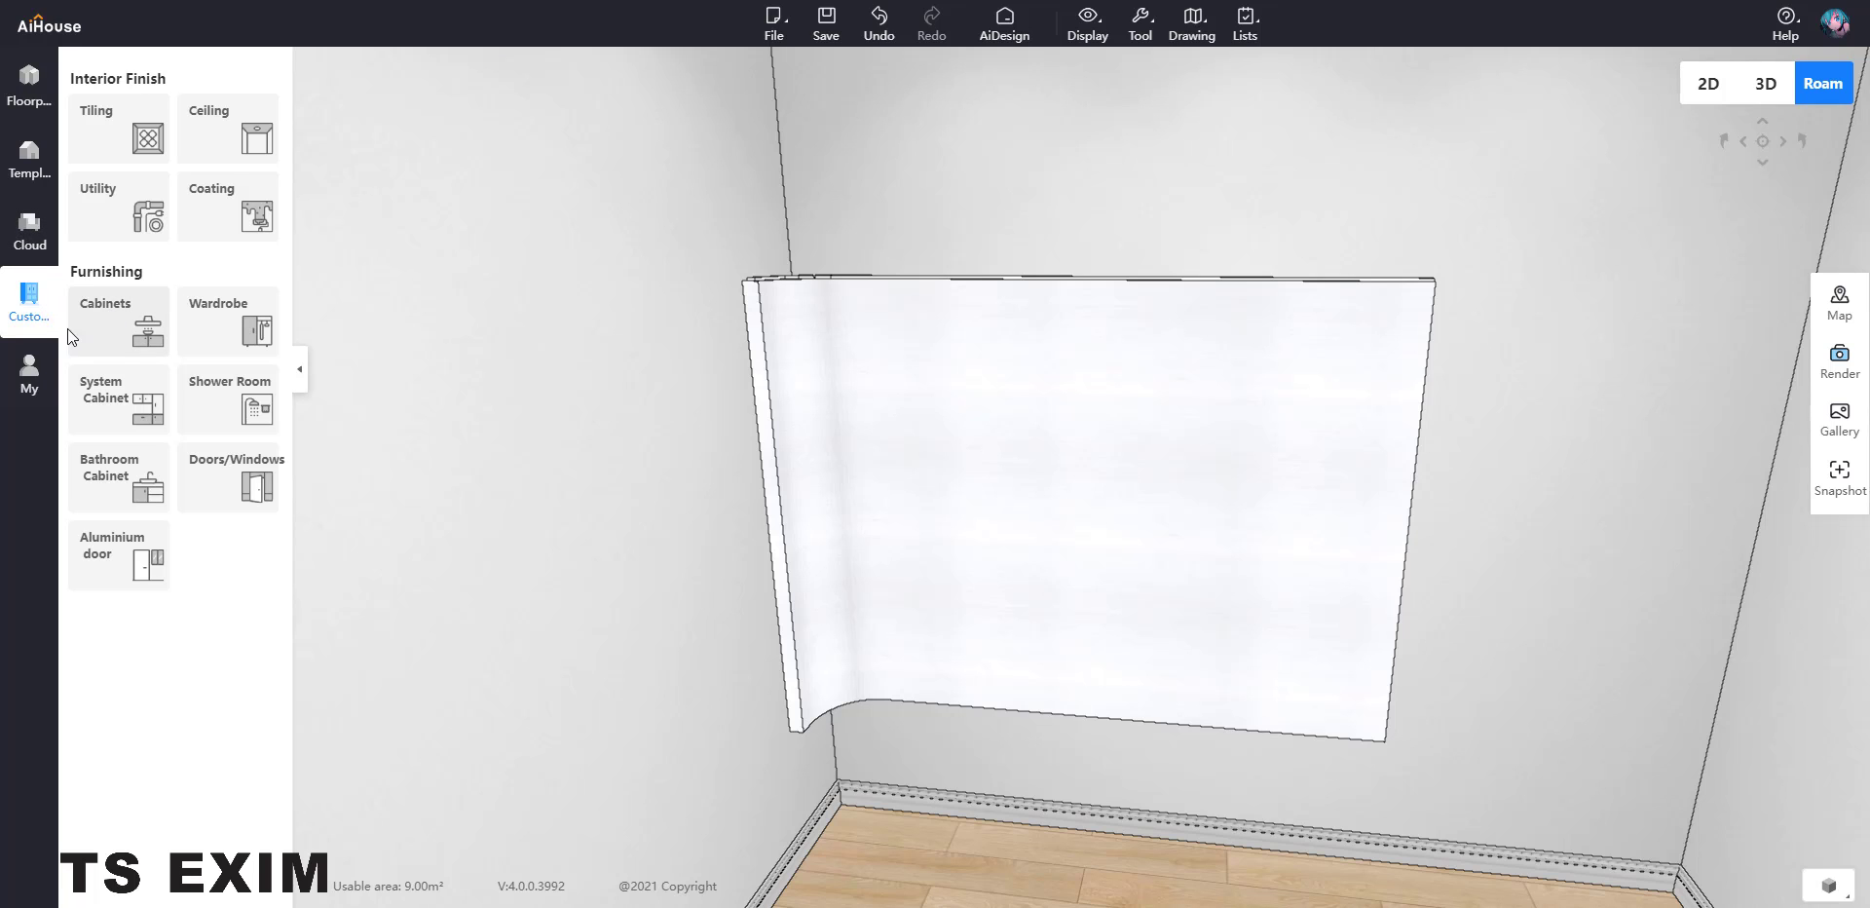
left_click(34, 224)
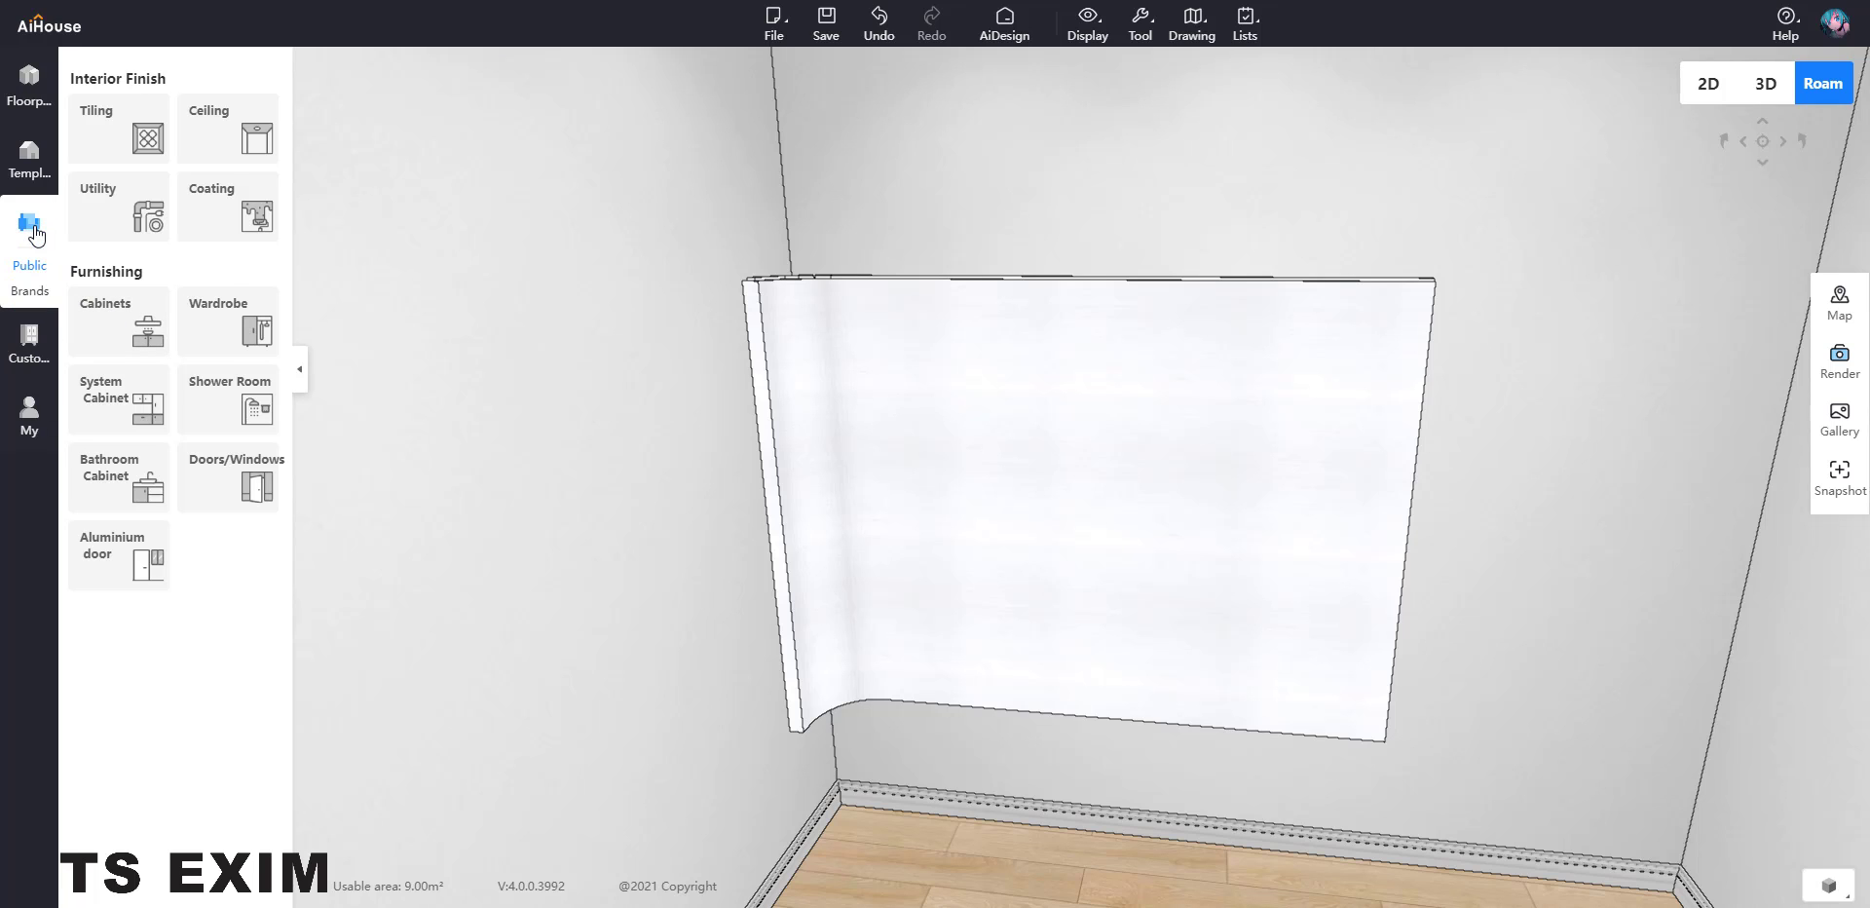
left_click(83, 71)
scroll(238, 449, "down", 5)
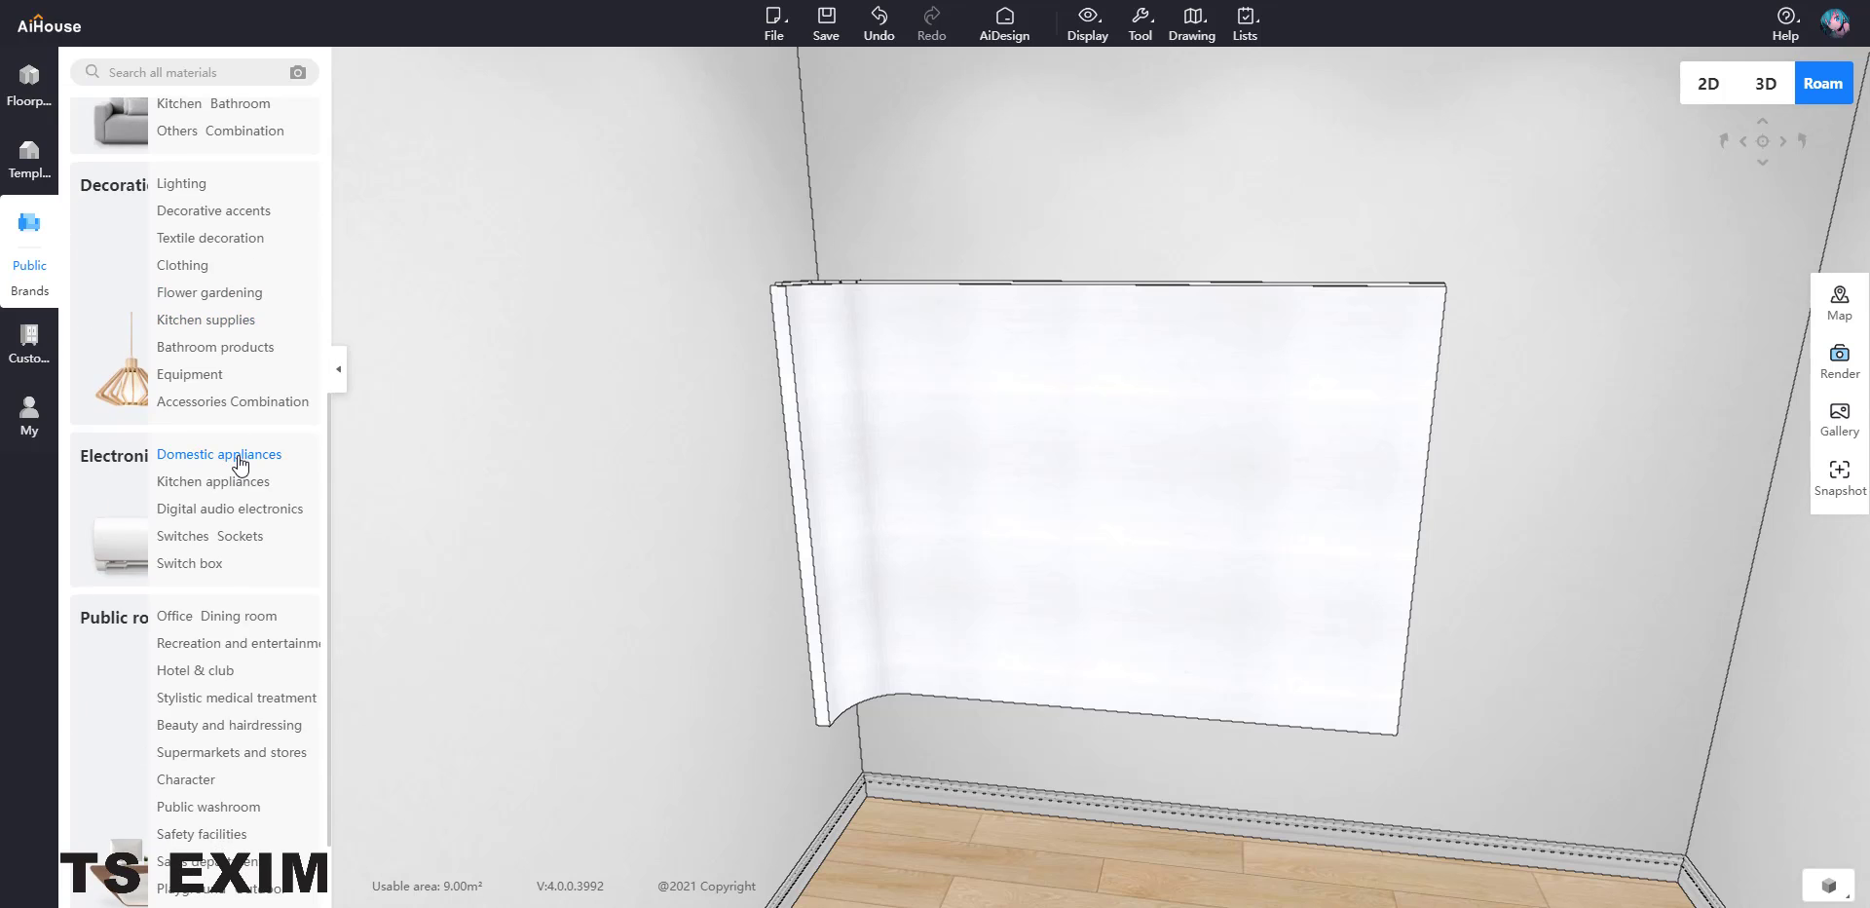
left_click(237, 449)
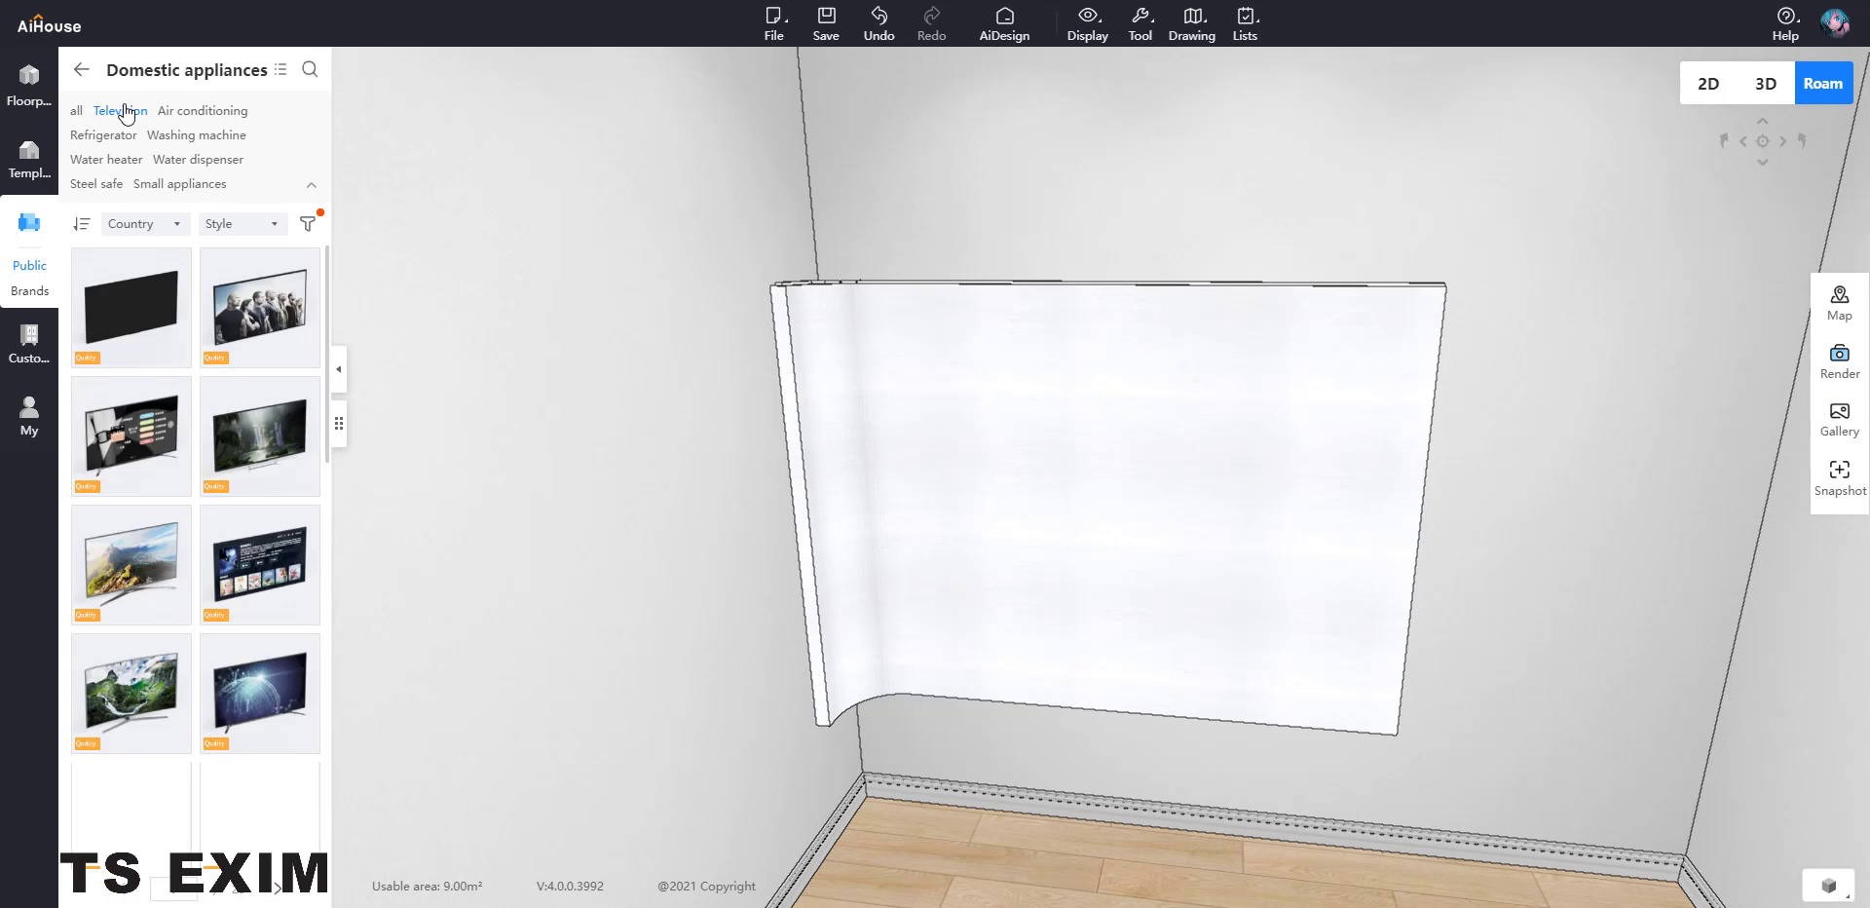
left_click(122, 112)
Place the television showing a group of people near the middle of the white curved panel
left_click(304, 354)
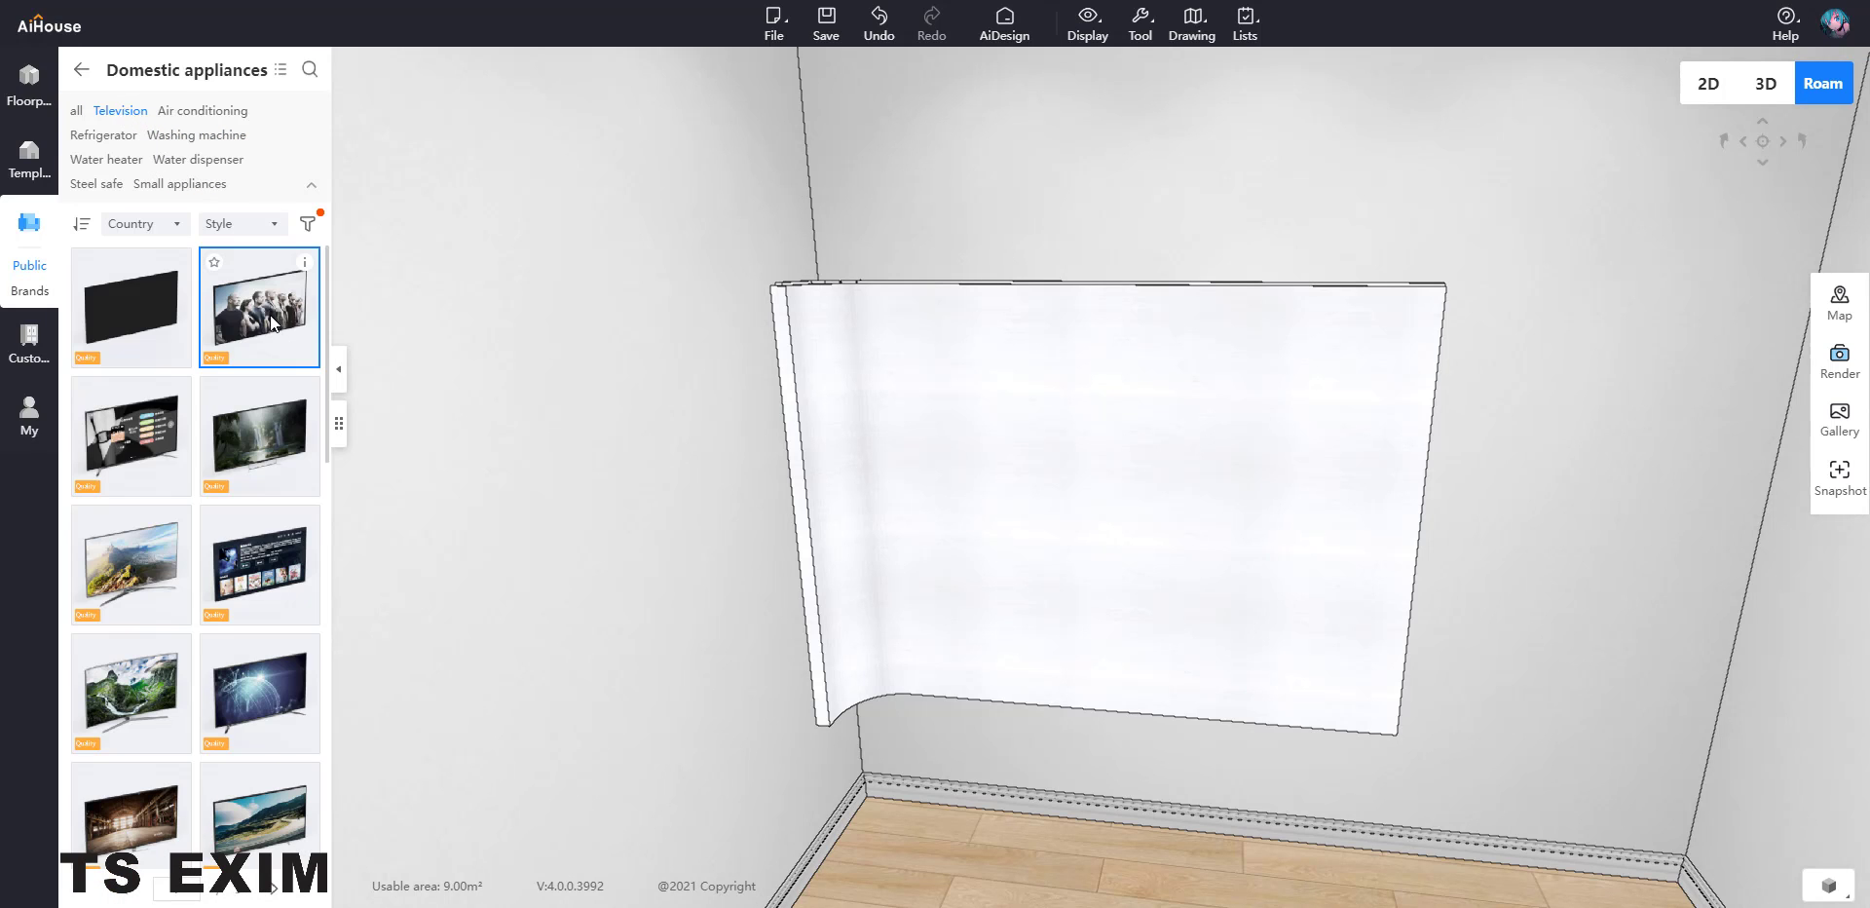
left_click(1101, 506)
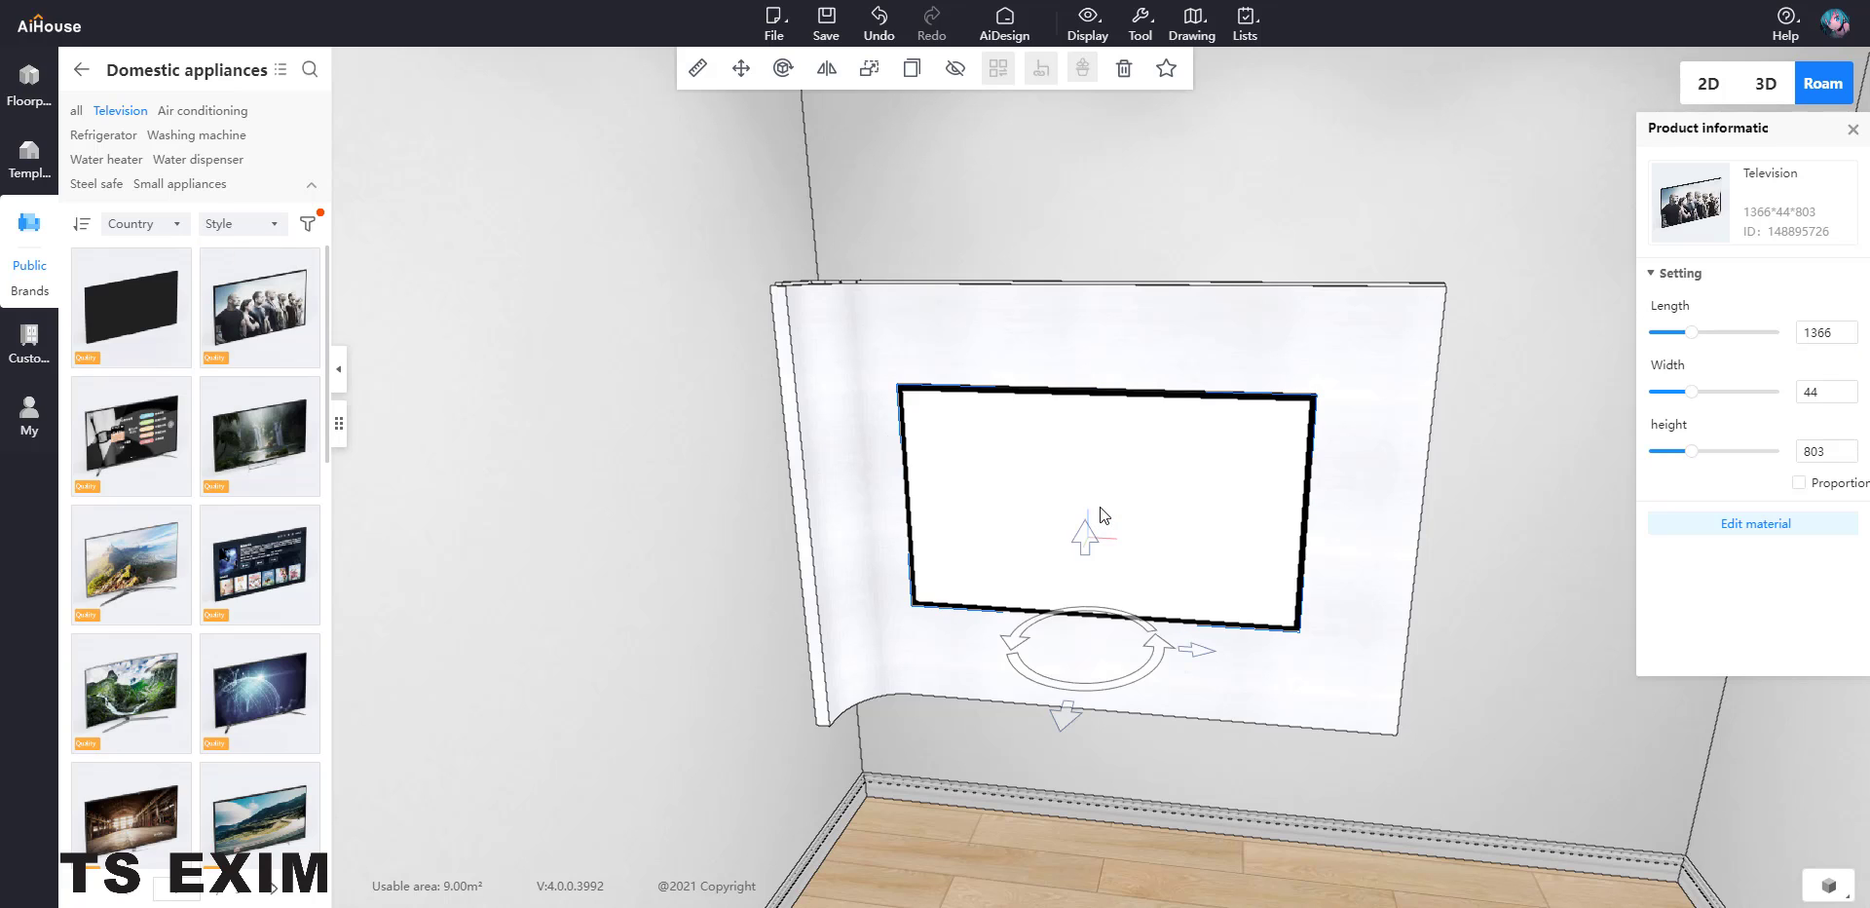
left_click(1393, 581)
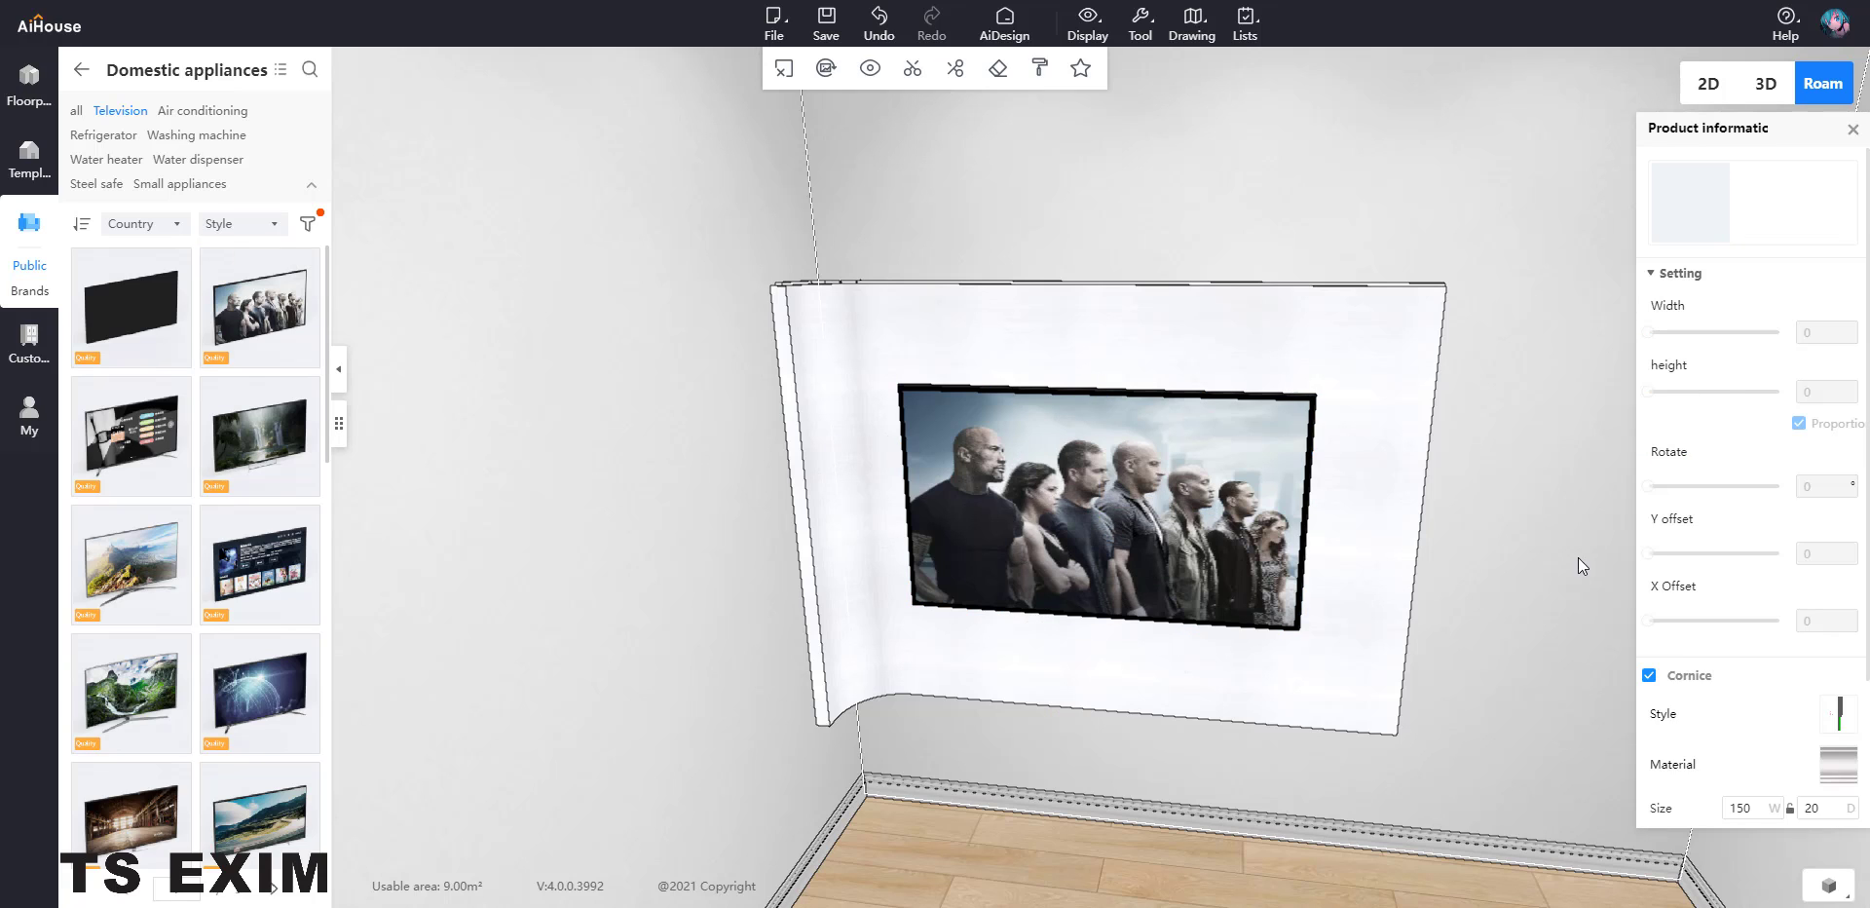
left_click(1852, 129)
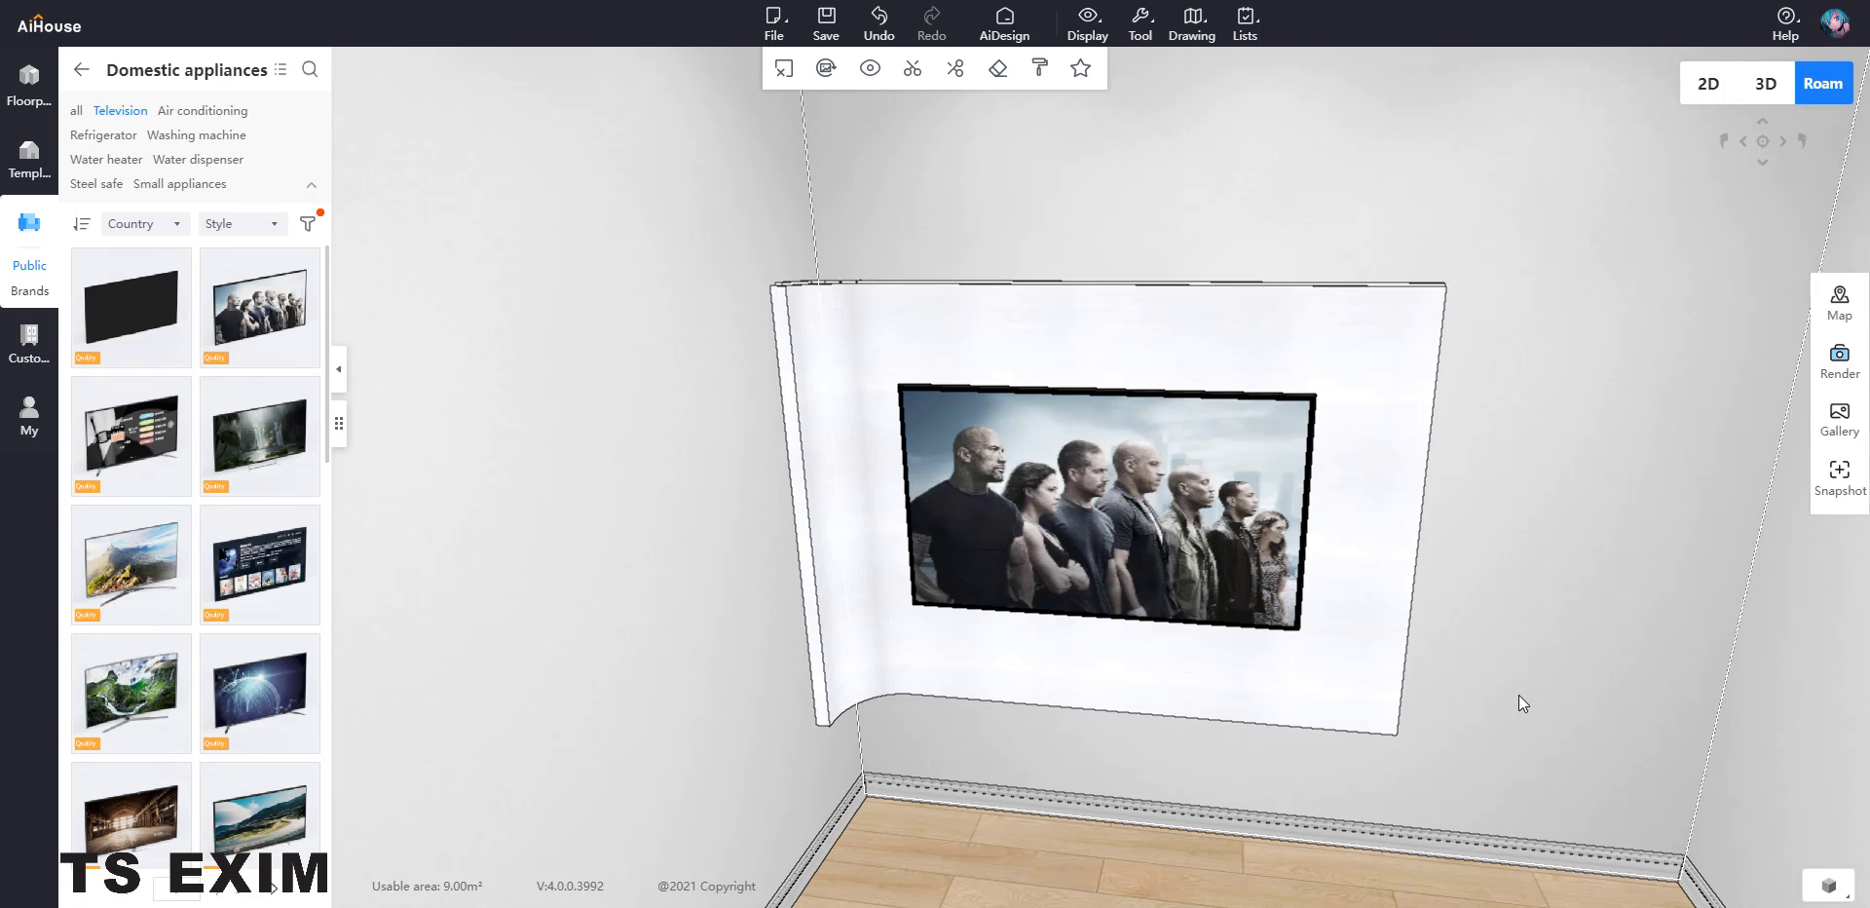